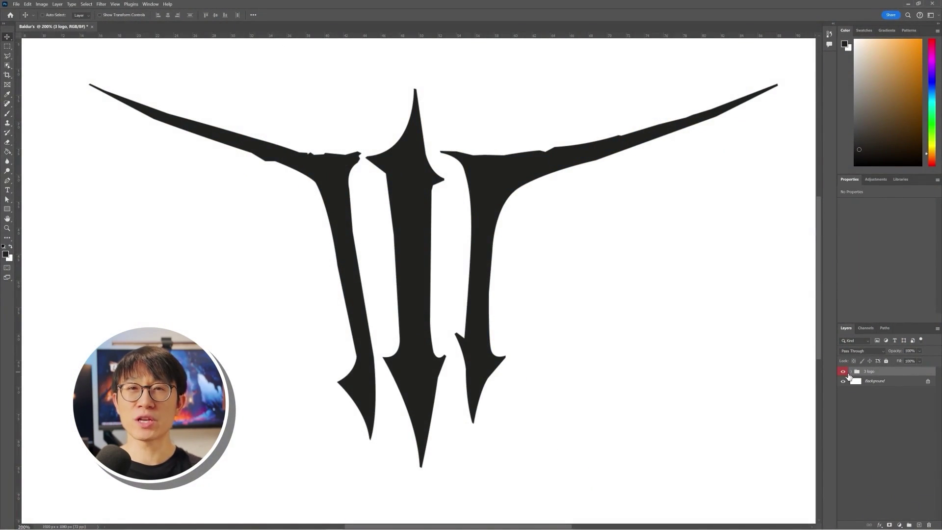
Hide the "3 logo" group and add the letter "B" as its own text layer at the upper left of the canvas
{"action": "left_click", "coordinate": [844, 373]}
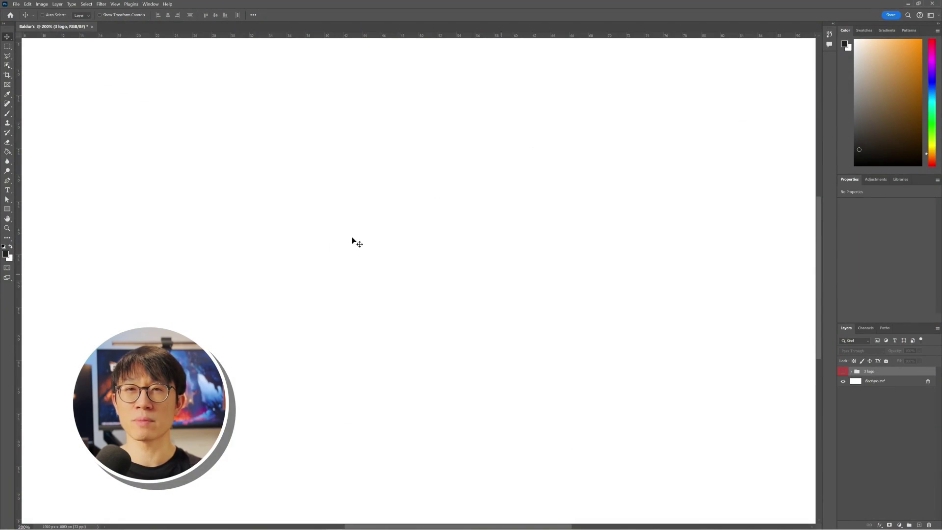
{"action": "left_click", "coordinate": [8, 190]}
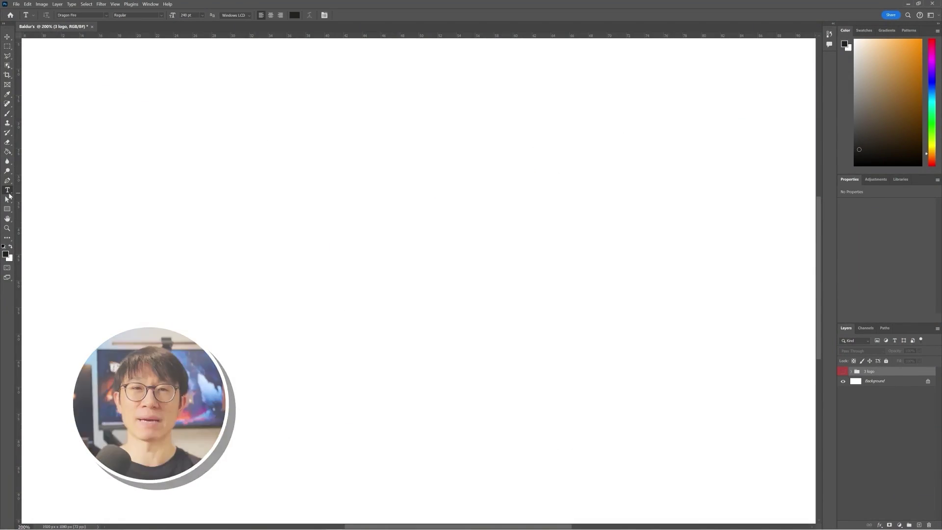
{"action": "left_click", "coordinate": [326, 216]}
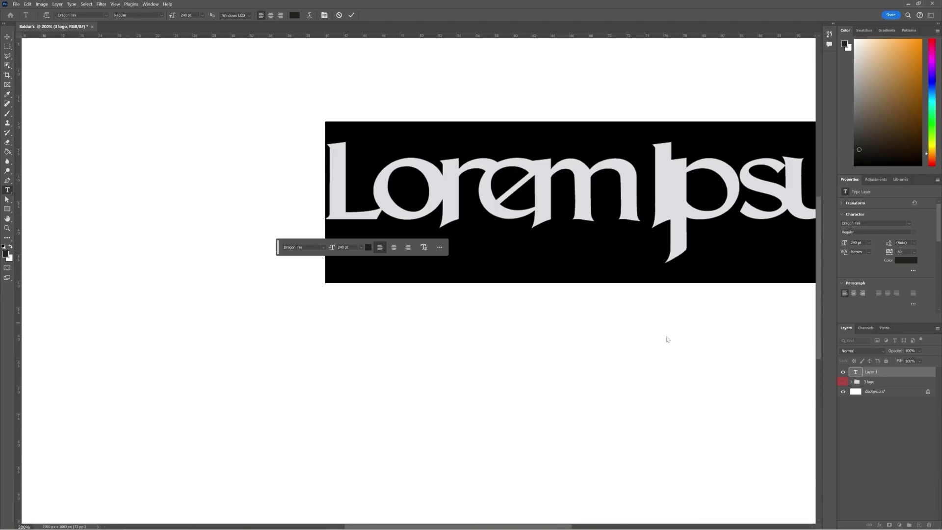
{"action": "left_click", "coordinate": [8, 38]}
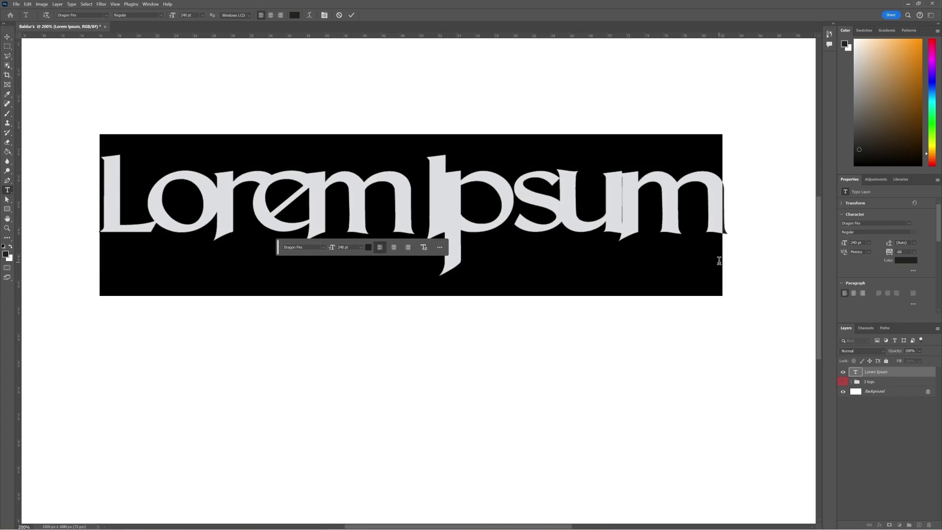
{"action": "type", "text": "B"}
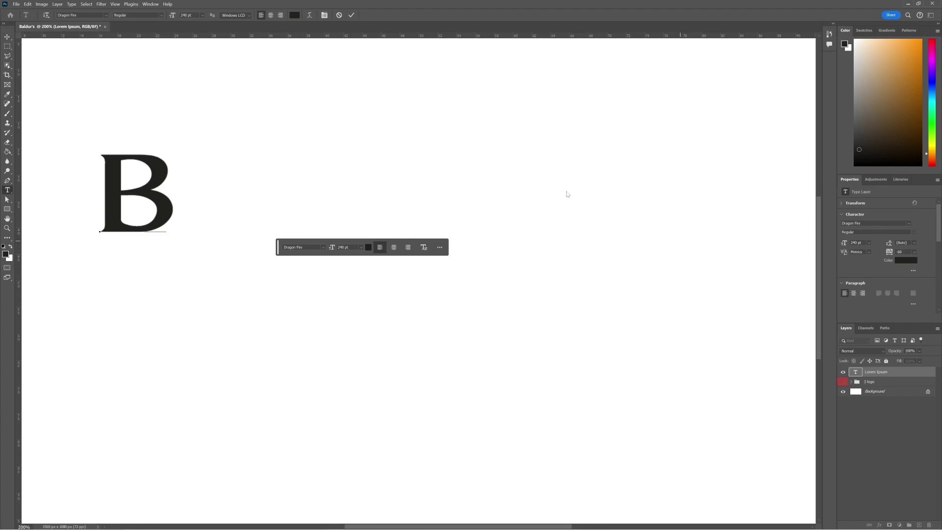
{"action": "left_click", "coordinate": [7, 37]}
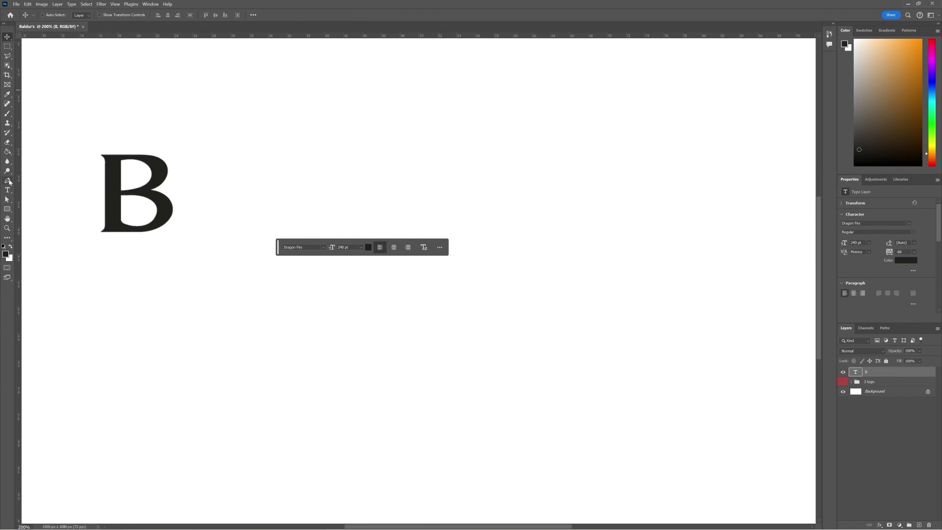
Add the letter "G" as a separate text layer, placed below and slightly right of the B
{"action": "left_click", "coordinate": [7, 190]}
{"action": "left_click", "coordinate": [269, 383]}
{"action": "type", "text": "AG"}
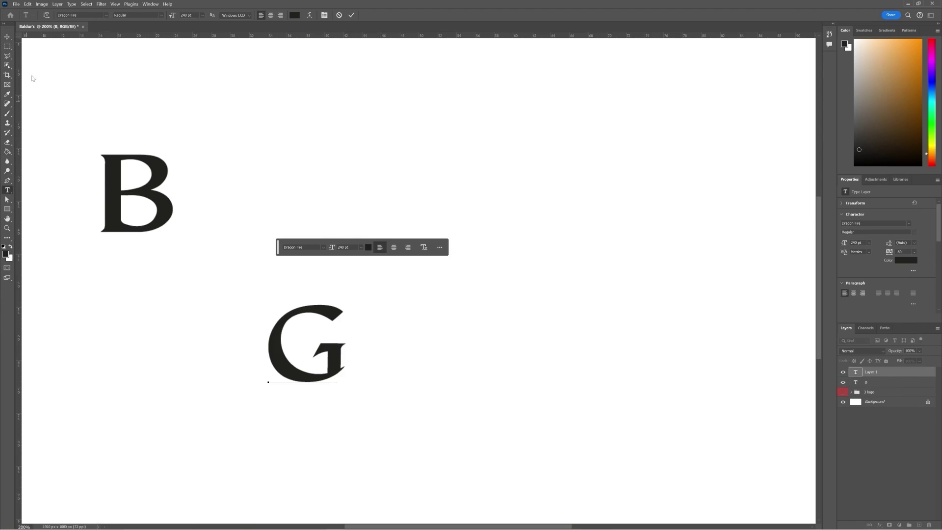
Add a separate text layer reading "aldurs" and place it beside the B on the same baseline
{"action": "type", "text": "aldu"}
{"action": "type", "text": "r"}
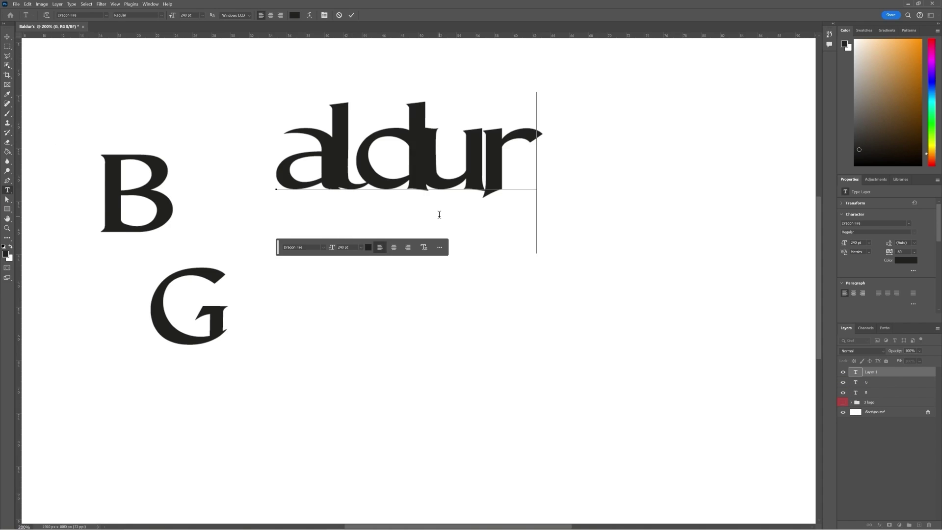
{"action": "type", "text": "s"}
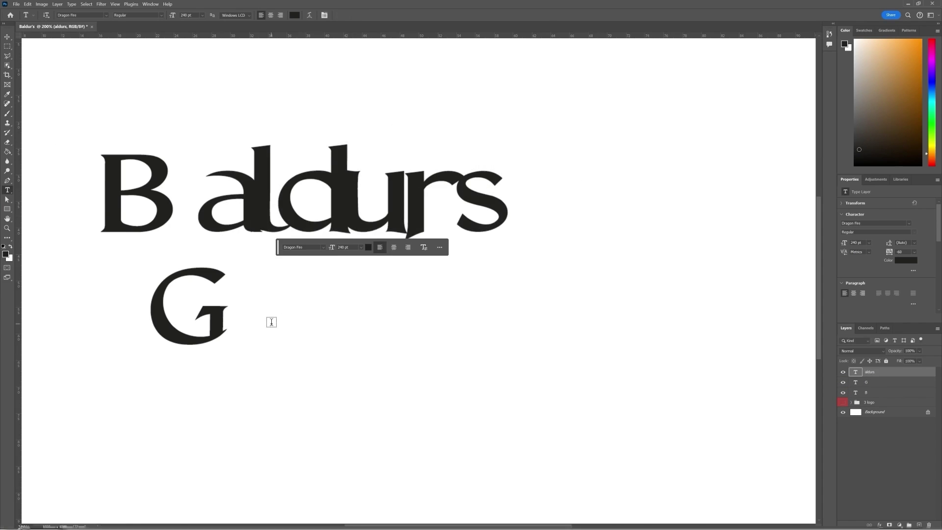
Add a separate text layer reading "ate" beside the G to complete the second word
{"action": "left_click", "coordinate": [269, 320]}
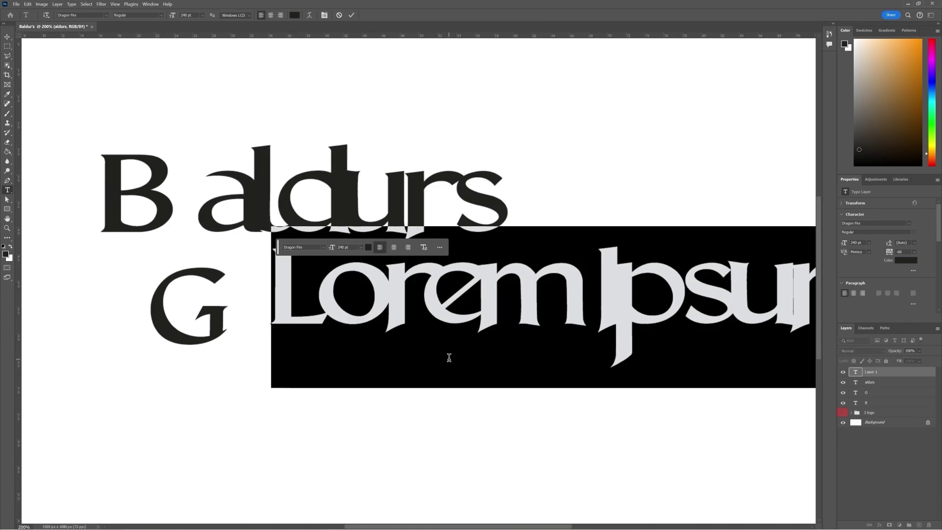
{"action": "type", "text": "ate"}
{"action": "left_click", "coordinate": [7, 37]}
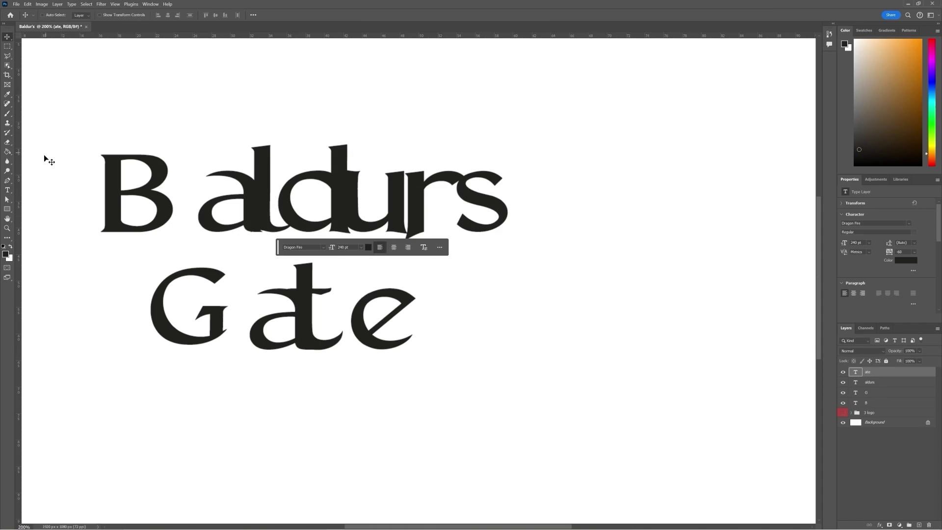
Add an apostrophe as its own text layer and place it above the gap between the r and s
{"action": "left_click", "coordinate": [7, 193]}
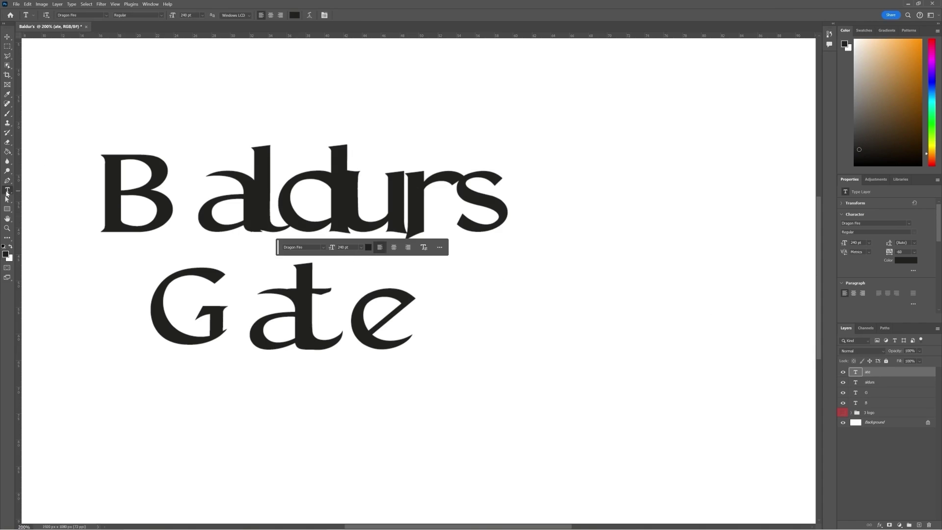
{"action": "left_click", "coordinate": [438, 116]}
{"action": "type", "text": "'"}
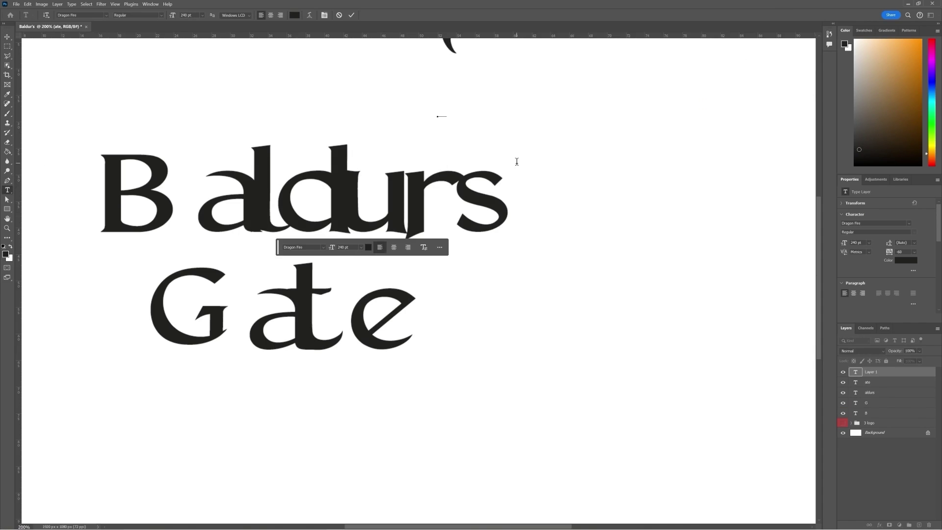
{"action": "key", "text": "ctrl+Return"}
{"action": "left_click_drag", "start_coordinate": [452, 64], "coordinate": [467, 163]}
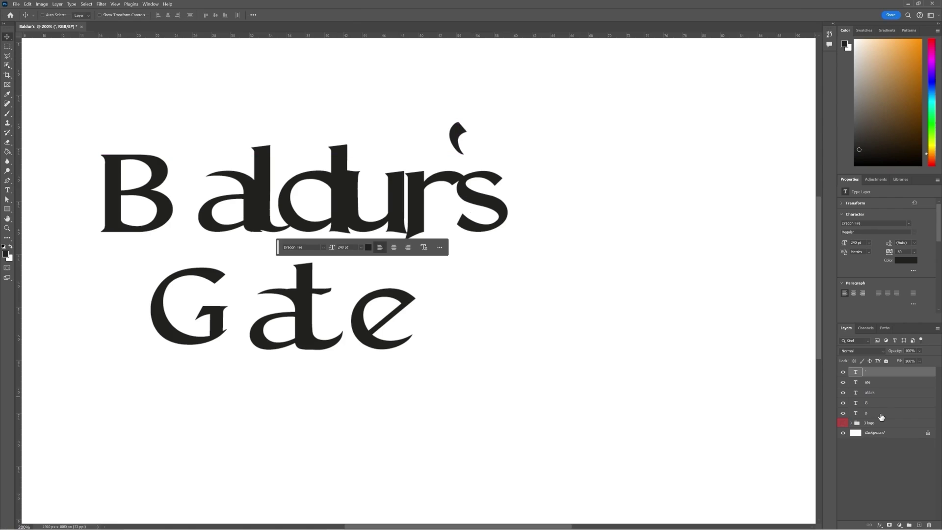
Enlarge the B and the G to 400 pt, and move the G down and left beneath the B
{"action": "left_click", "coordinate": [880, 415]}
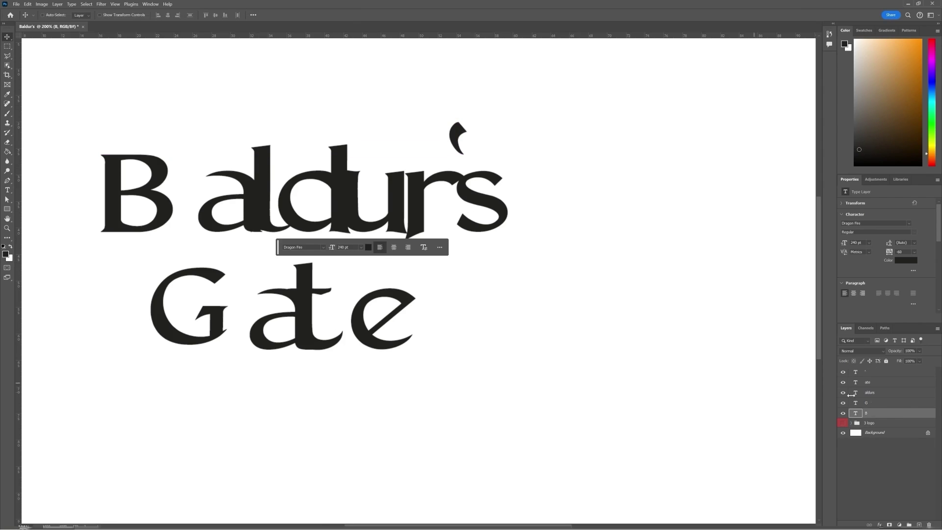
{"action": "double_click", "coordinate": [853, 410]}
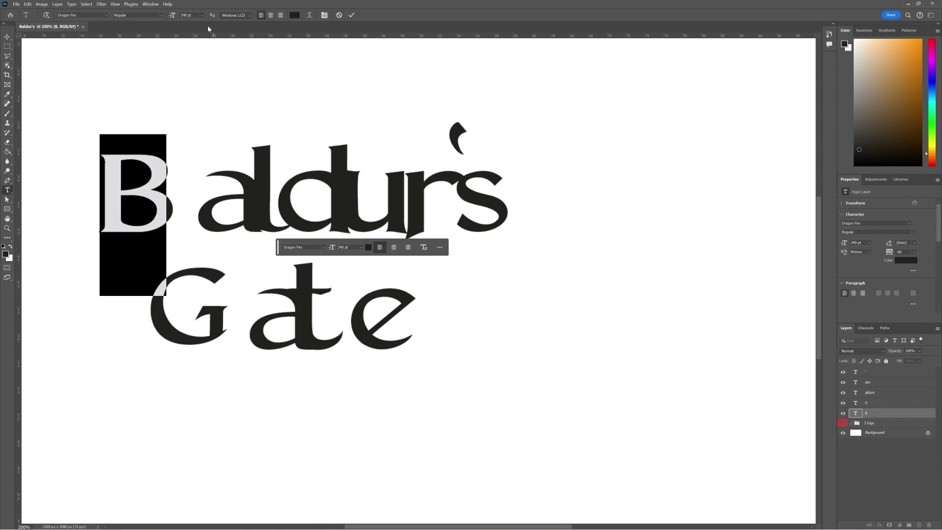
{"action": "type", "text": "400"}
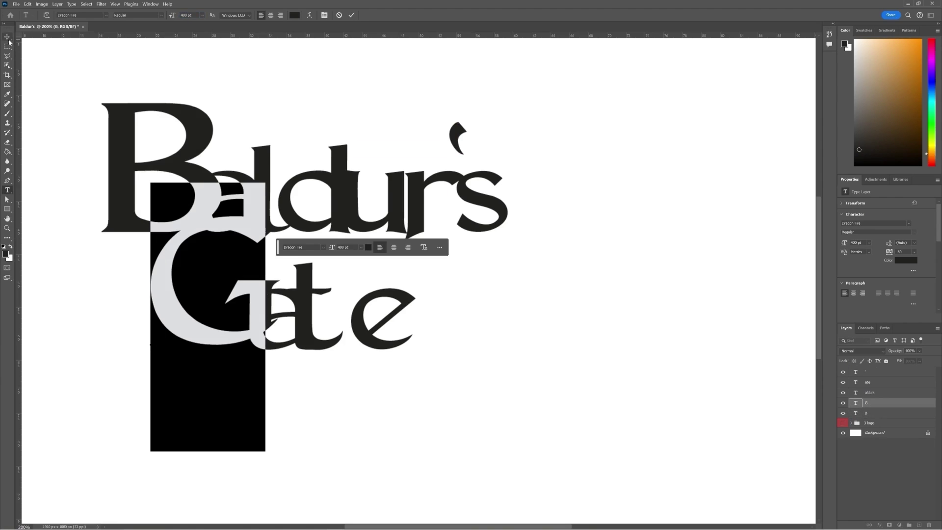
{"action": "left_click", "coordinate": [8, 38]}
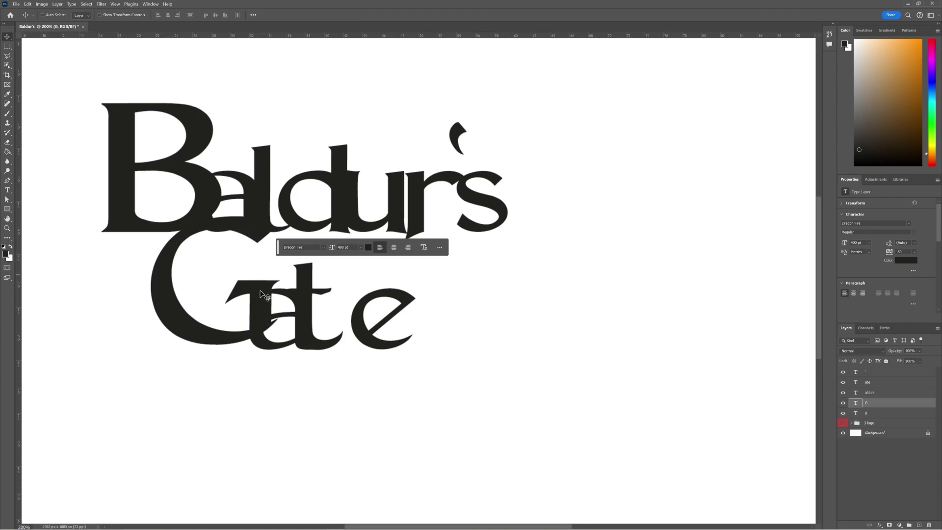
{"action": "left_click_drag", "start_coordinate": [244, 281], "coordinate": [206, 307]}
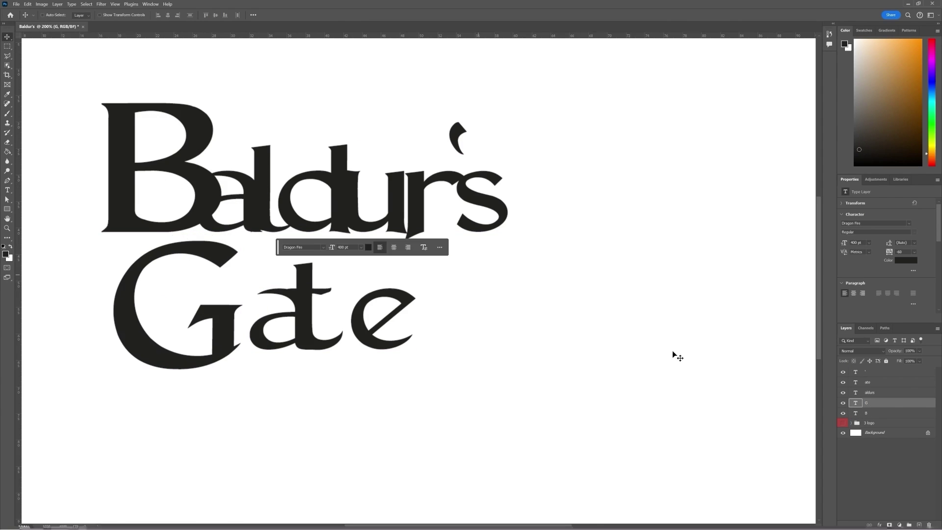
{"action": "double_click", "coordinate": [866, 392]}
{"action": "double_click", "coordinate": [856, 393]}
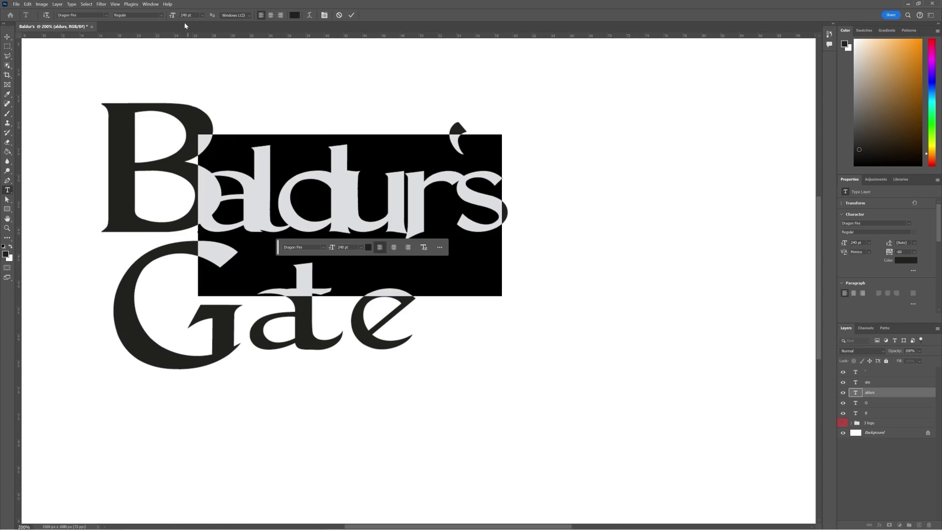
{"action": "left_click", "coordinate": [7, 37]}
{"action": "left_click", "coordinate": [868, 383]}
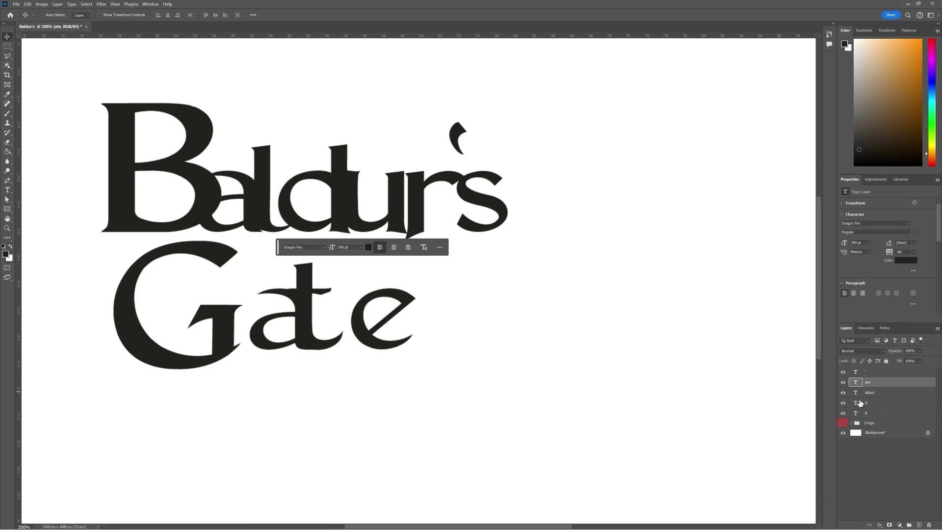
Widen the tracking letter by letter in "aldurs", setting the a to 120 and opening gaps after the l, d and u
{"action": "double_click", "coordinate": [855, 396]}
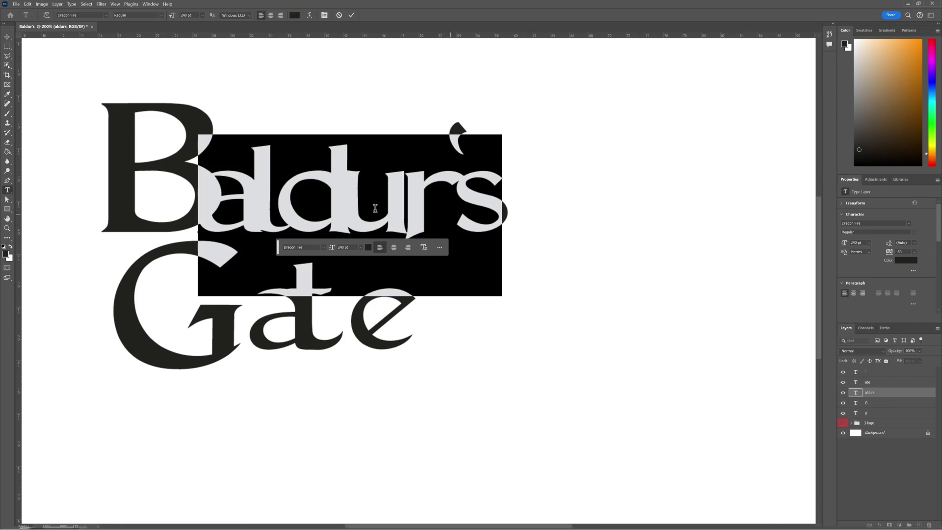
{"action": "left_click_drag", "start_coordinate": [253, 196], "coordinate": [226, 205]}
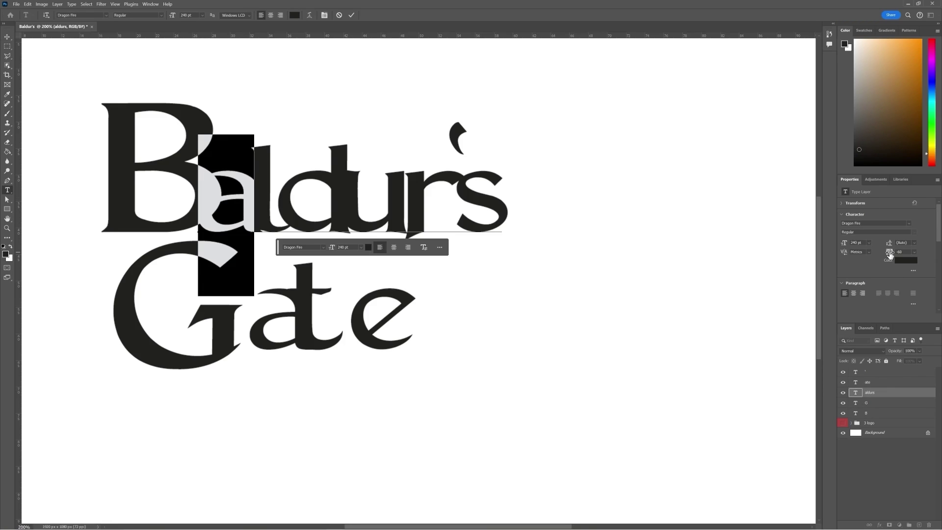
{"action": "left_click_drag", "start_coordinate": [891, 254], "coordinate": [893, 255]}
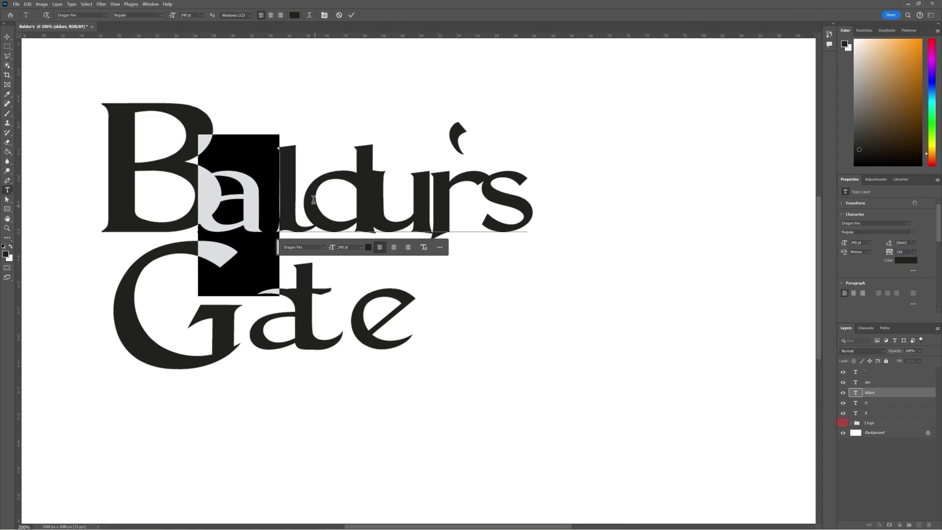
{"action": "left_click", "coordinate": [298, 193]}
{"action": "key", "text": "shift+Left"}
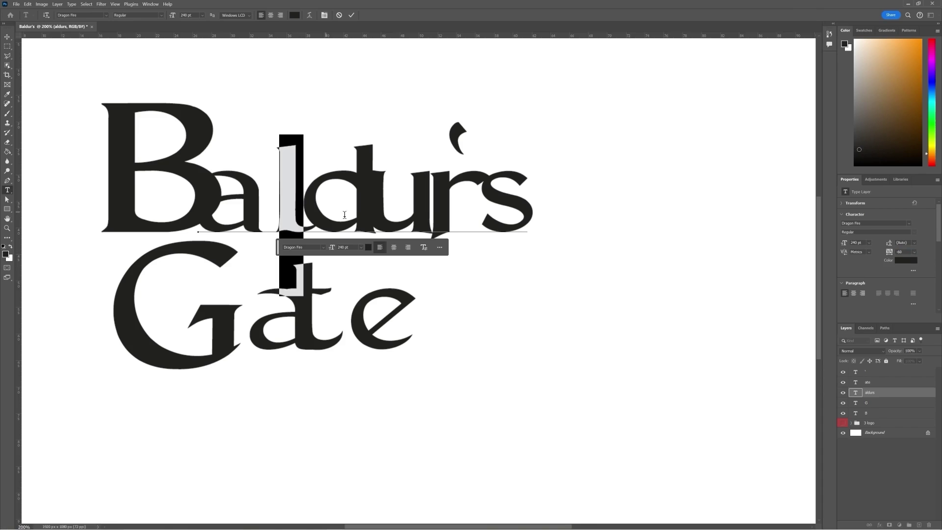
{"action": "left_click_drag", "start_coordinate": [888, 254], "coordinate": [891, 255]}
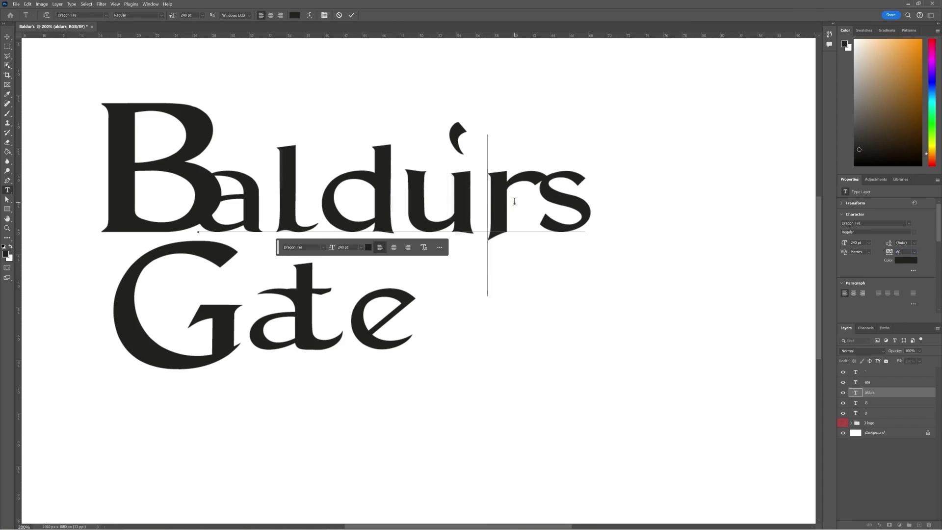
Replace the lowercase r in "aldurs" with a capital R and reduce it to 191 pt to match the small letters
{"action": "left_click_drag", "start_coordinate": [492, 200], "coordinate": [531, 213]}
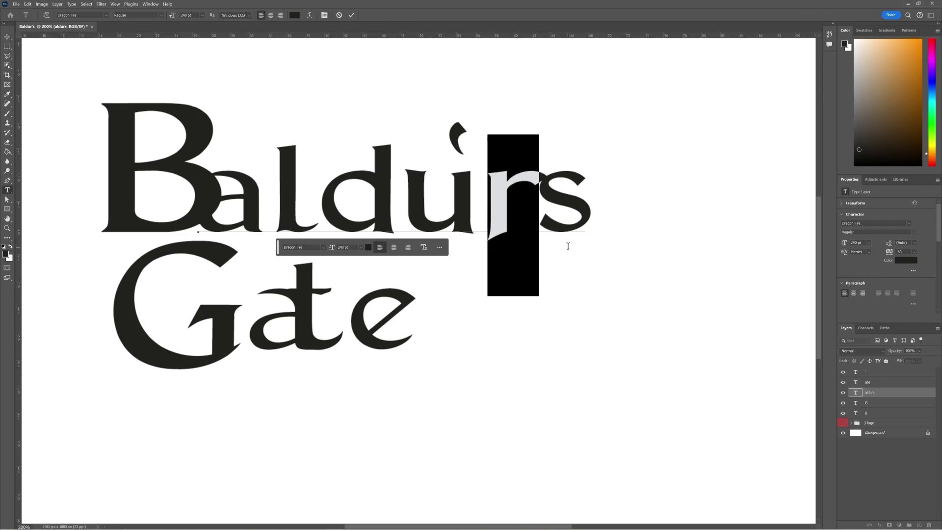
{"action": "type", "text": "R"}
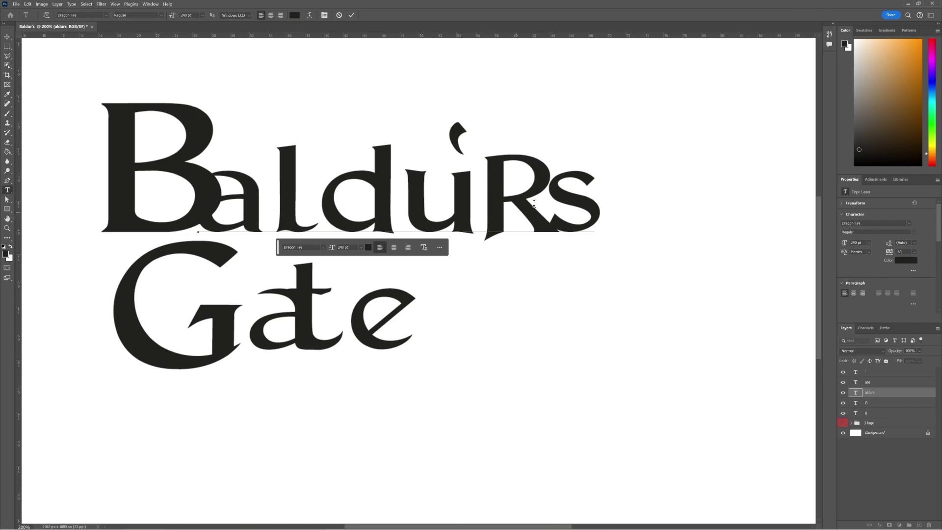
{"action": "key", "text": "shift+Left"}
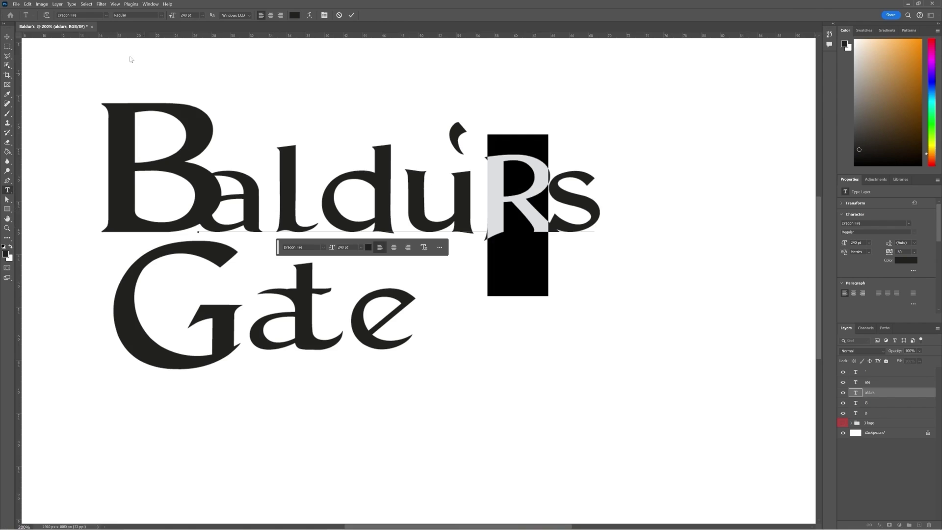
{"action": "left_click_drag", "start_coordinate": [171, 18], "coordinate": [151, 20]}
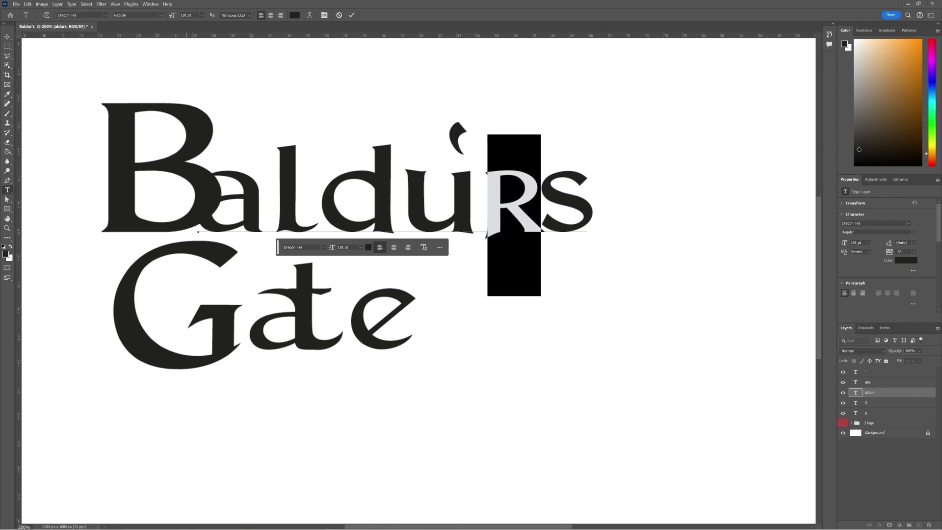
{"action": "key", "text": "Down"}
Increase the tracking of the capital R to open a gap before the final s
{"action": "left_click", "coordinate": [553, 208]}
{"action": "left_click_drag", "start_coordinate": [547, 209], "coordinate": [497, 201]}
{"action": "left_click_drag", "start_coordinate": [889, 252], "coordinate": [892, 254]}
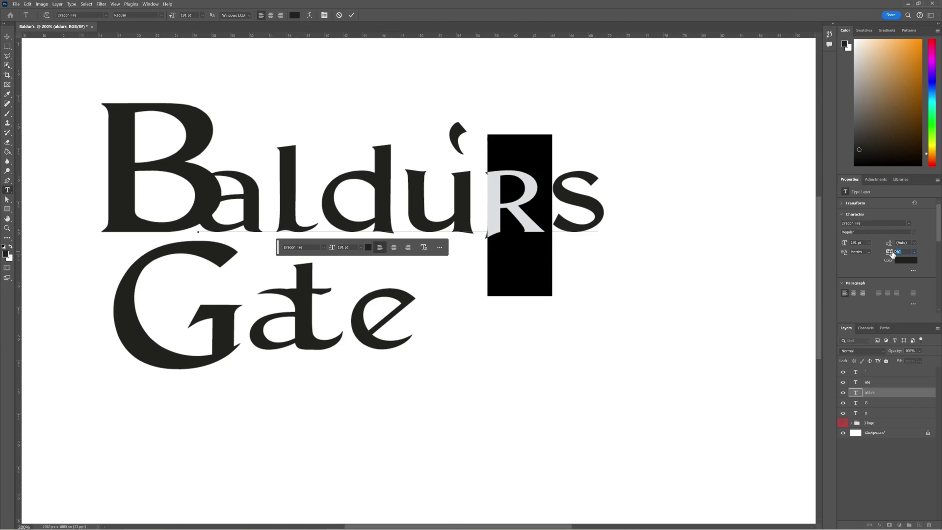
Reposition the apostrophe between the R and the s, with "alduRs" raised and shifted clear of the B
{"action": "left_click", "coordinate": [891, 374]}
{"action": "key", "text": "v"}
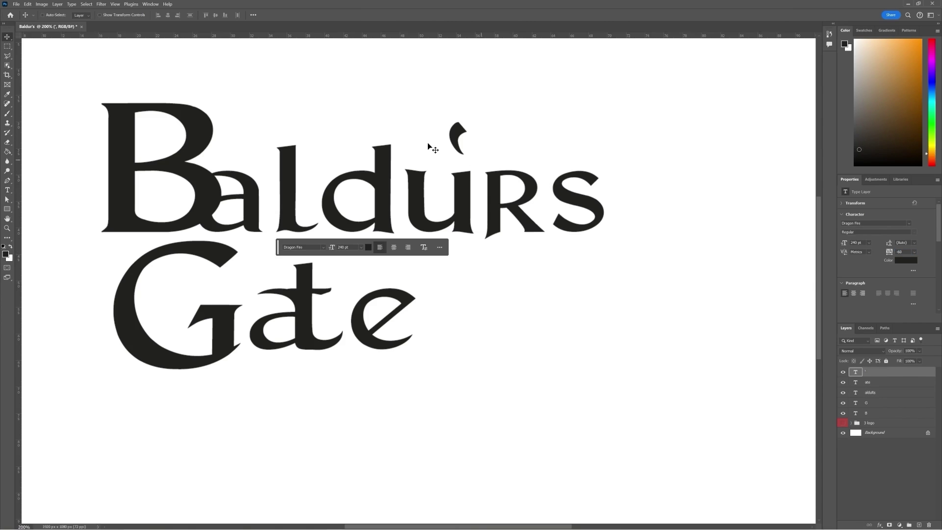
{"action": "left_click_drag", "start_coordinate": [467, 140], "coordinate": [558, 155]}
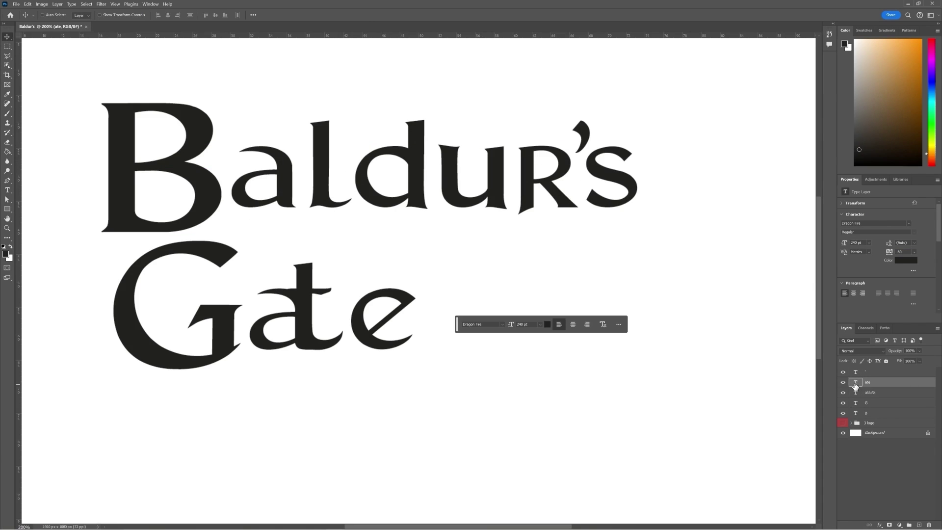
Widen the letter spacing in "ate" and move the text up and right beside the G
{"action": "double_click", "coordinate": [856, 382]}
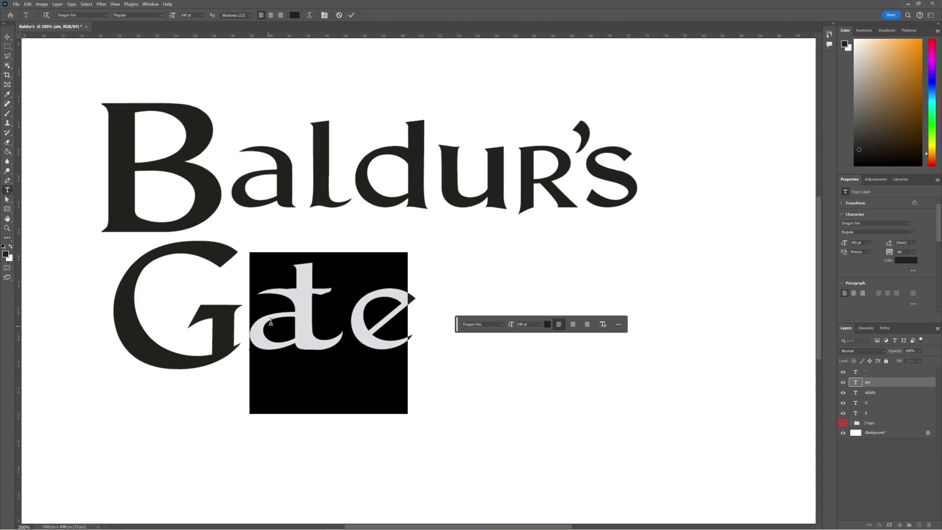
{"action": "left_click", "coordinate": [296, 319]}
{"action": "left_click_drag", "start_coordinate": [296, 319], "coordinate": [265, 320]}
{"action": "left_click", "coordinate": [8, 37]}
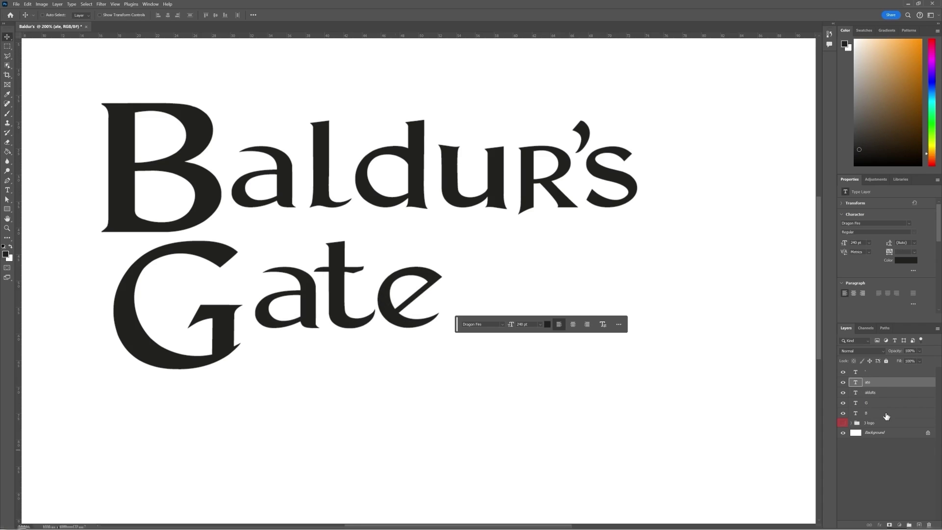
Convert all five text layers of the lettering to shapes and merge them into a single shape layer
{"action": "left_click", "coordinate": [885, 415]}
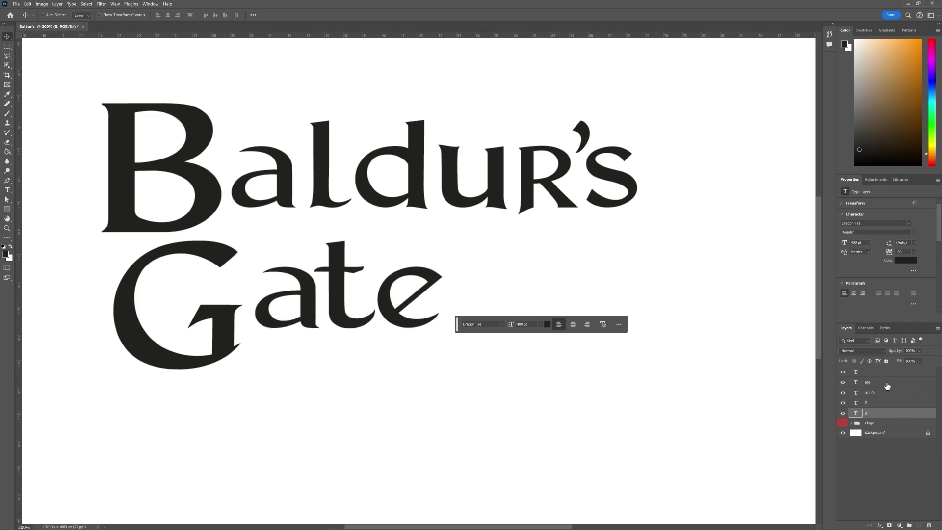
{"action": "left_click", "coordinate": [888, 375], "text": "shift"}
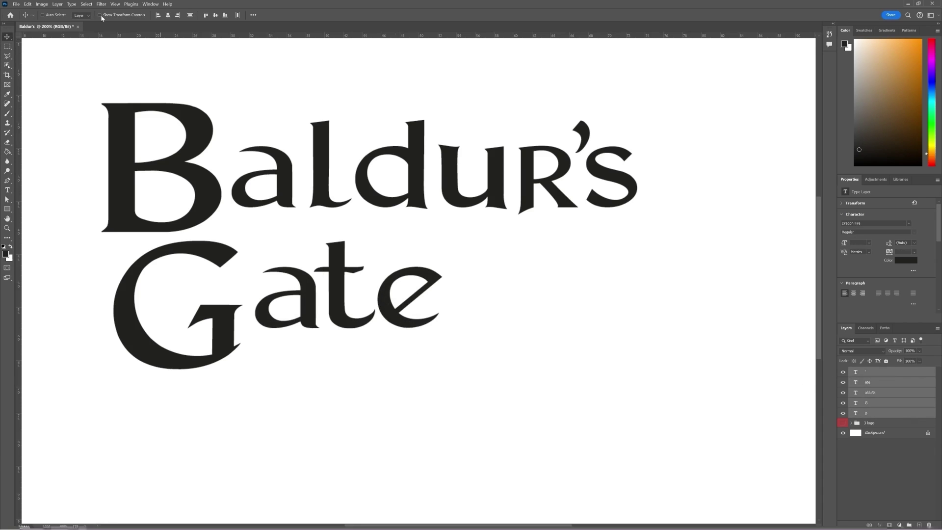
{"action": "left_click", "coordinate": [72, 5]}
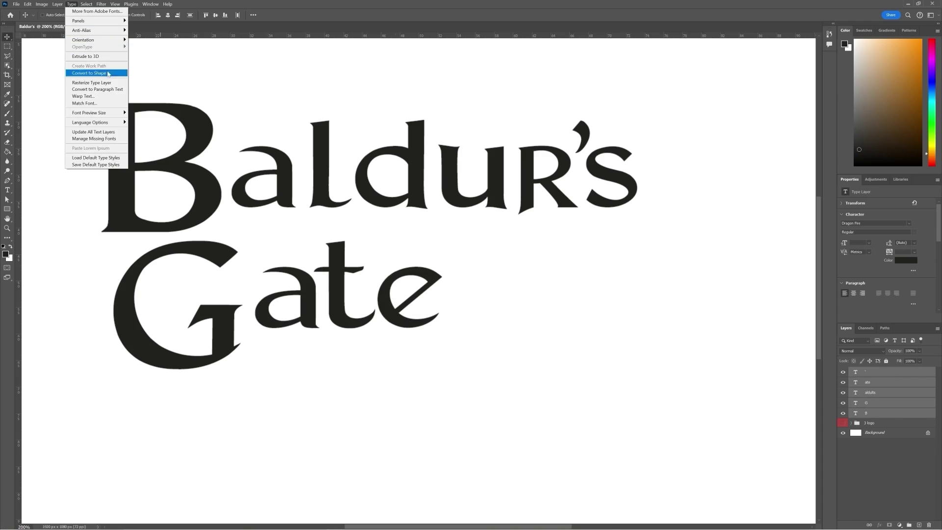
{"action": "left_click", "coordinate": [90, 73]}
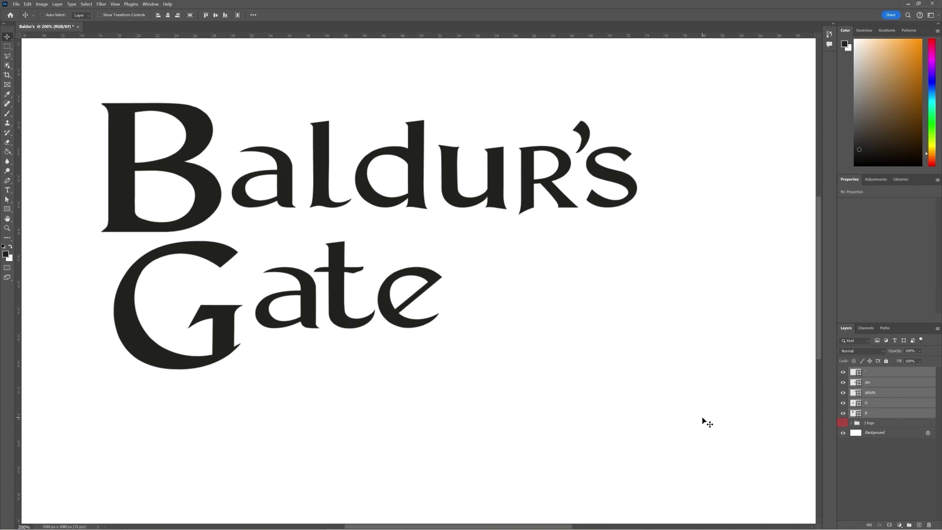
{"action": "right_click", "coordinate": [883, 376]}
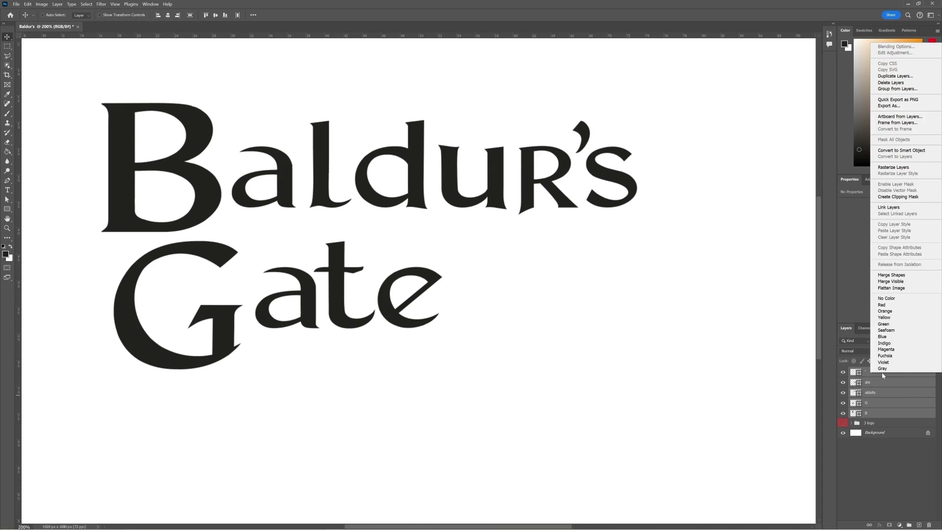
{"action": "left_click", "coordinate": [892, 275]}
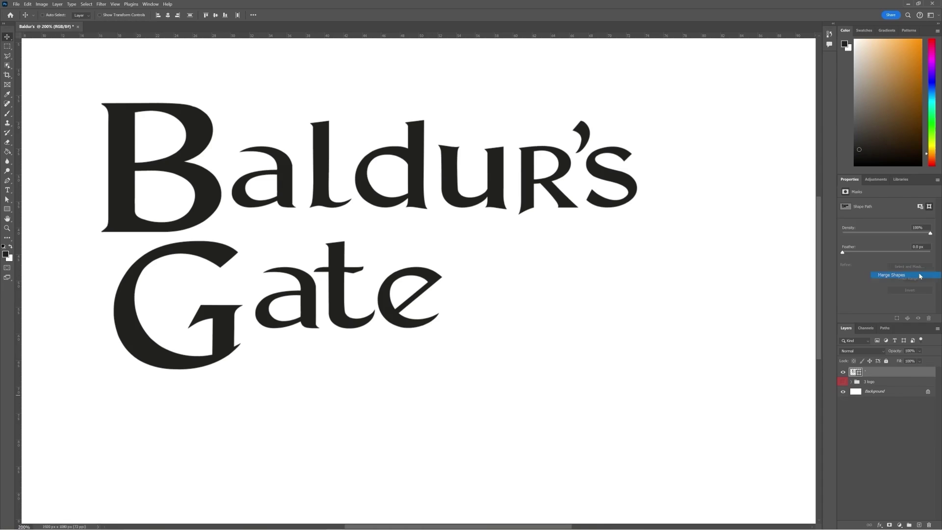
Delete the anchor points that form the upper hook of the "a" in "Baldur's"
{"action": "left_click", "coordinate": [844, 382]}
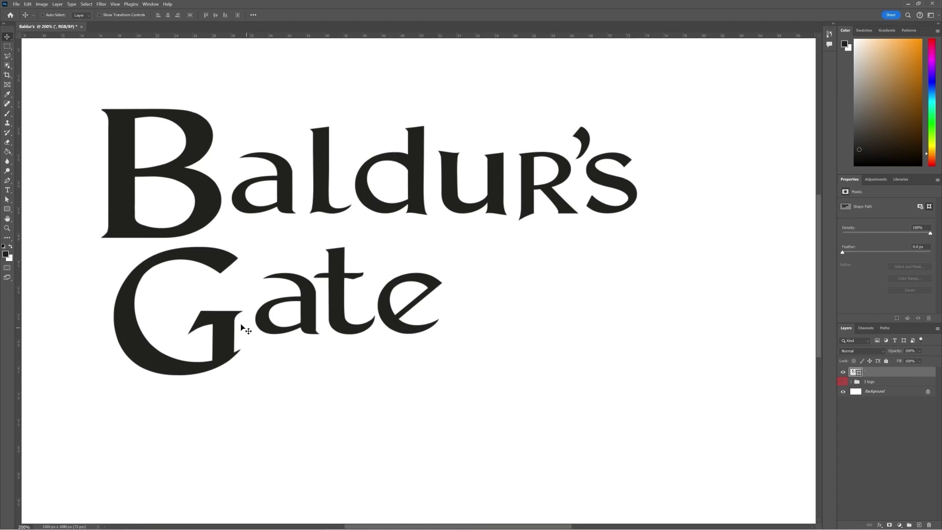
{"action": "key", "text": "a"}
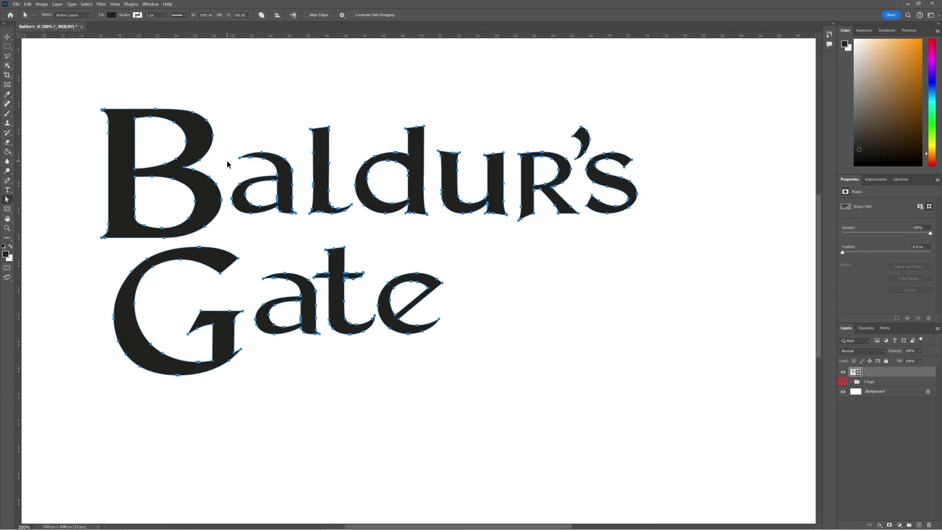
{"action": "key", "text": "ctrl+plus"}
{"action": "key", "text": "ctrl+plus"}
{"action": "left_click_drag", "start_coordinate": [227, 161], "coordinate": [580, 430]}
{"action": "key", "text": "ctrl+plus"}
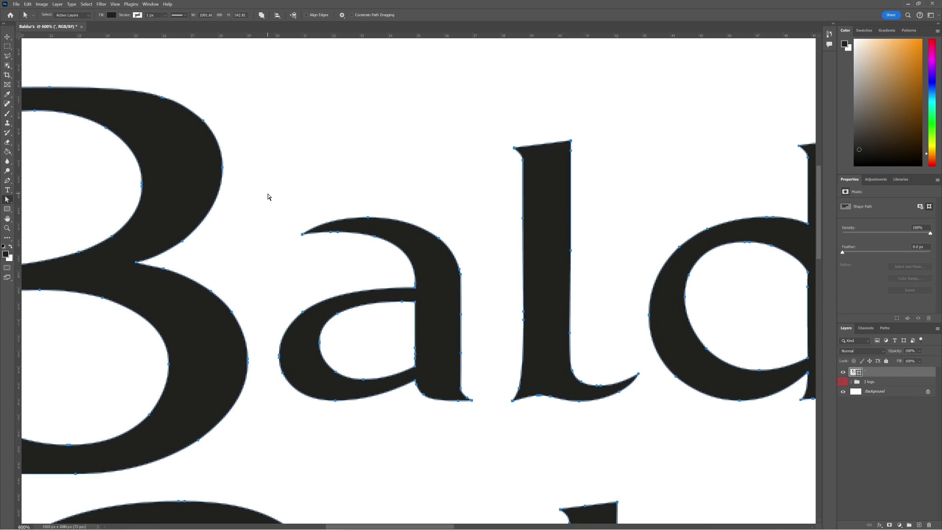
{"action": "left_click_drag", "start_coordinate": [268, 194], "coordinate": [492, 279]}
{"action": "key", "text": "Delete"}
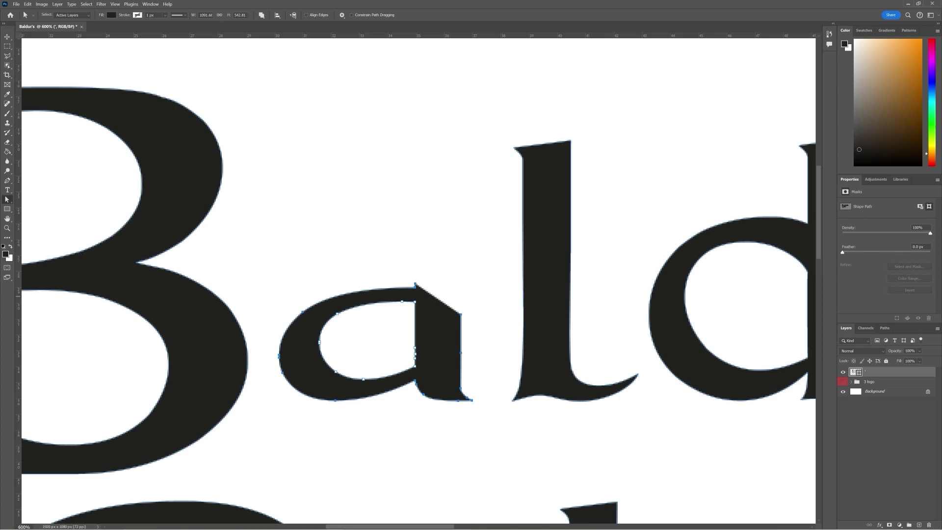
Stretch the "a" in "Baldur's" upward to make it taller, and reshape its bowl and the top of its stem by moving anchor points
{"action": "left_click_drag", "start_coordinate": [254, 257], "coordinate": [487, 334]}
{"action": "left_click_drag", "start_coordinate": [416, 290], "coordinate": [417, 220]}
{"action": "left_click_drag", "start_coordinate": [267, 321], "coordinate": [309, 363]}
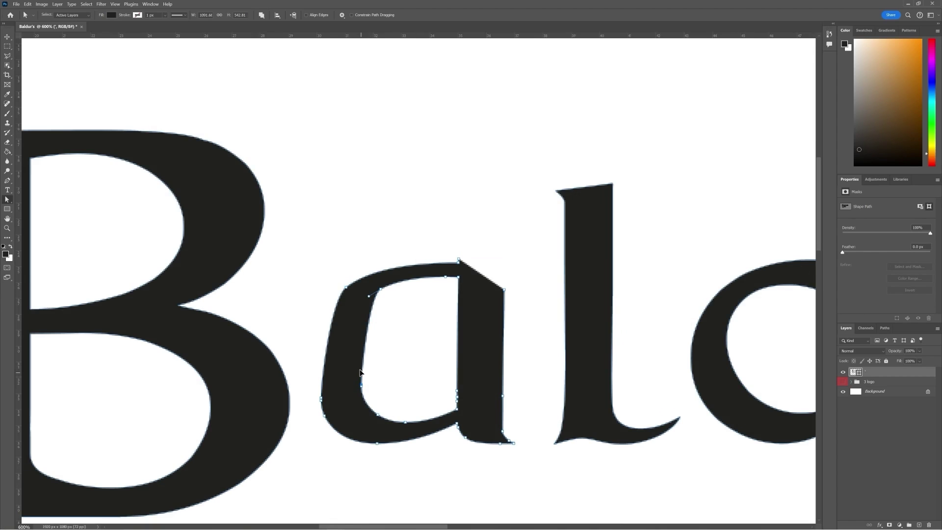
{"action": "left_click_drag", "start_coordinate": [360, 372], "coordinate": [361, 412]}
{"action": "left_click", "coordinate": [358, 385]}
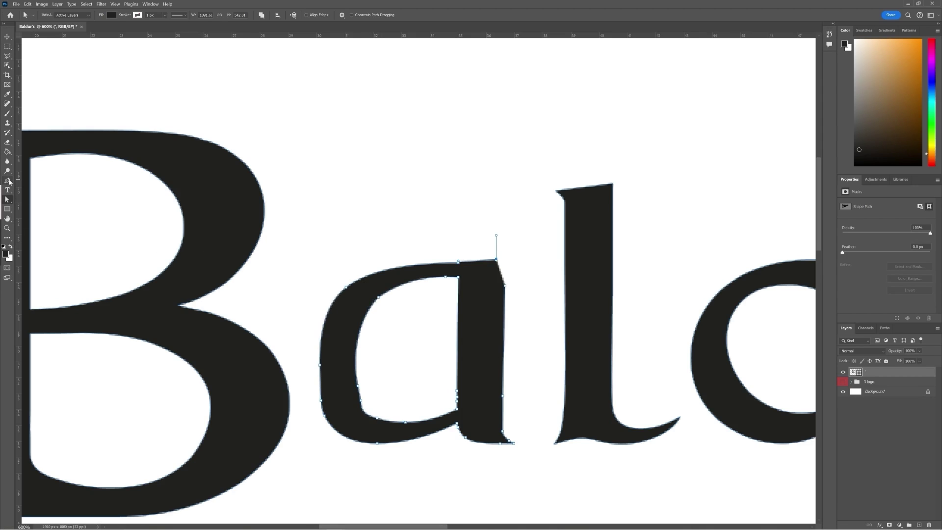
Draw an angular serif with the Pen tool at the top of the "a" stem and merge it with the lettering shape
{"action": "left_click", "coordinate": [9, 181]}
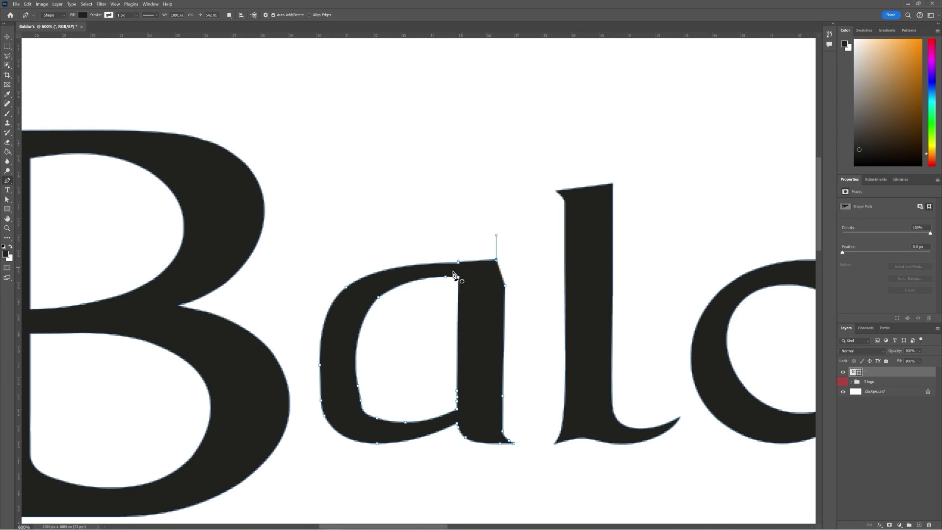
{"action": "left_click", "coordinate": [474, 268]}
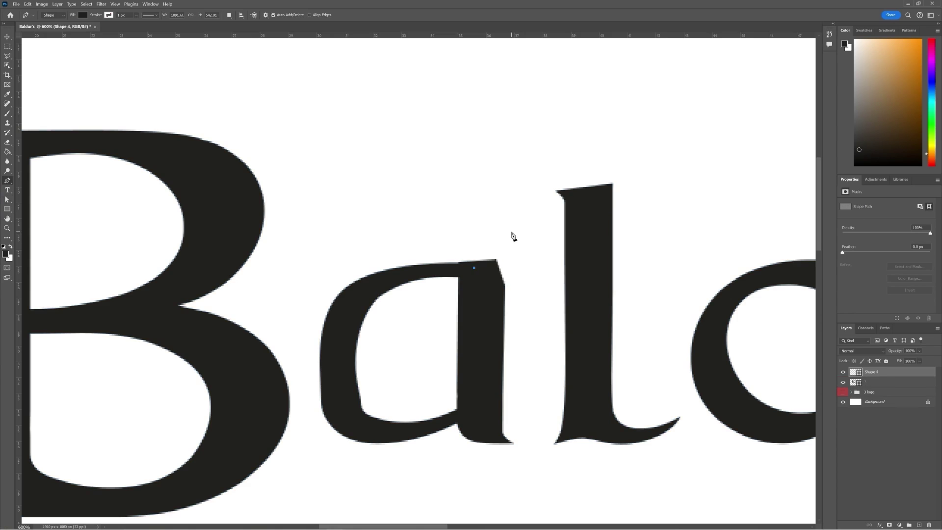
{"action": "left_click", "coordinate": [512, 228]}
{"action": "left_click", "coordinate": [530, 238]}
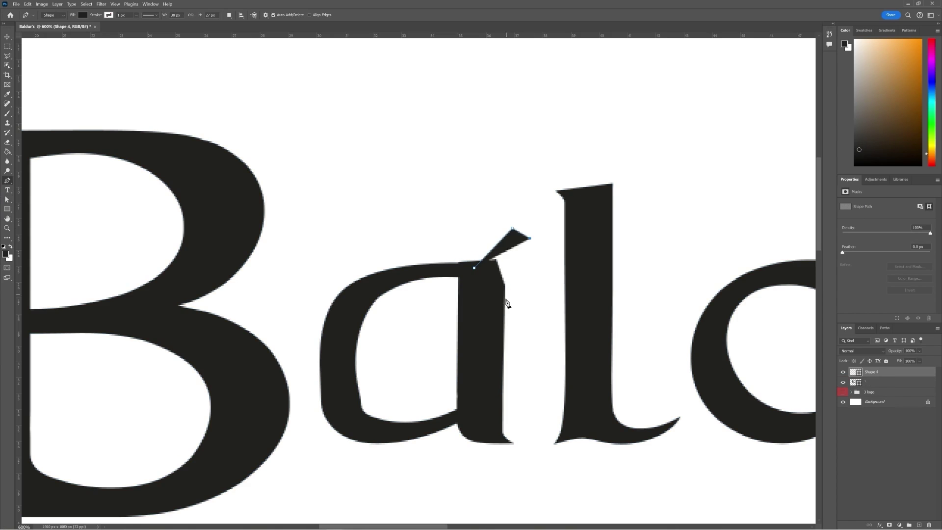
{"action": "right_click", "coordinate": [894, 372]}
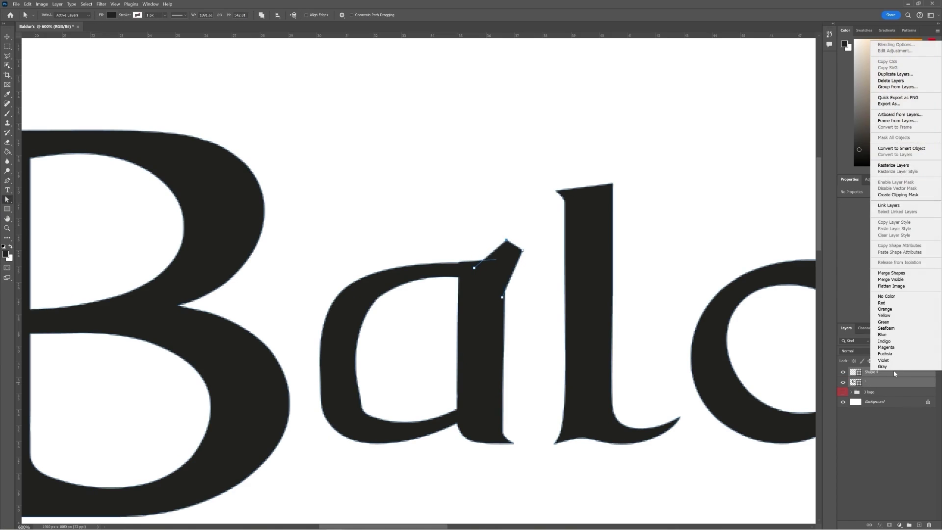
{"action": "left_click", "coordinate": [893, 273]}
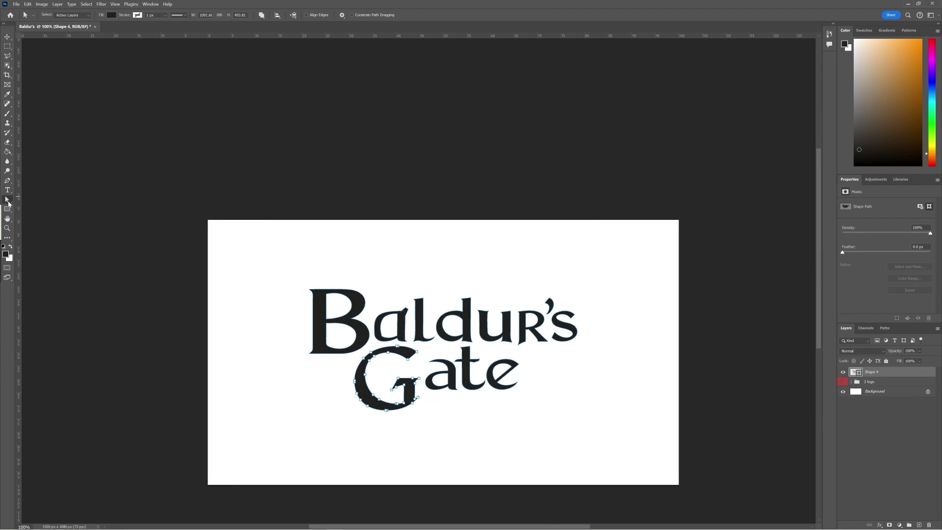
Edit the anchor points on the open side of the G in "Gate" and show the redrawn lettering shape layer
{"action": "left_click", "coordinate": [416, 378]}
{"action": "left_click_drag", "start_coordinate": [424, 358], "coordinate": [424, 358]}
{"action": "left_click", "coordinate": [844, 375]}
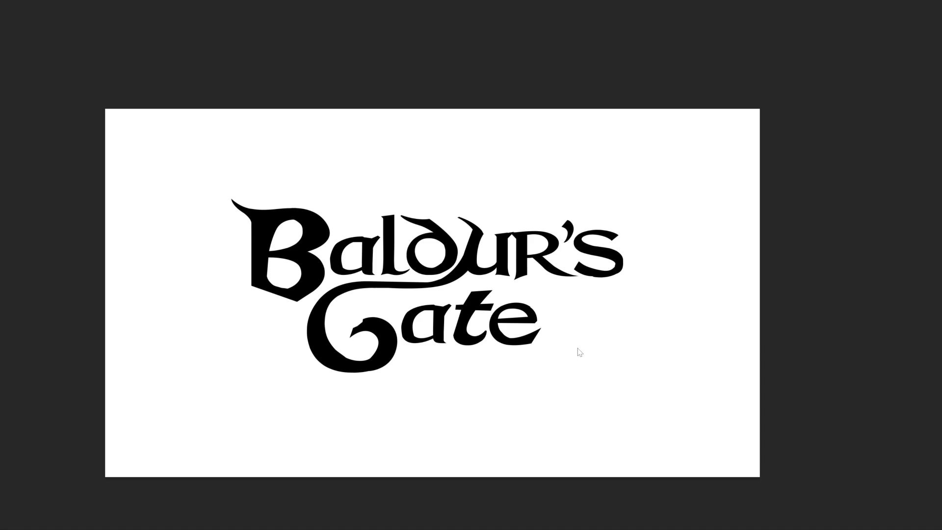
Inspect the redrawn lettering up close and rename its shape layer to Text
{"action": "key", "text": "ctrl+plus"}
{"action": "key", "text": "ctrl+plus"}
{"action": "key", "text": "ctrl+plus"}
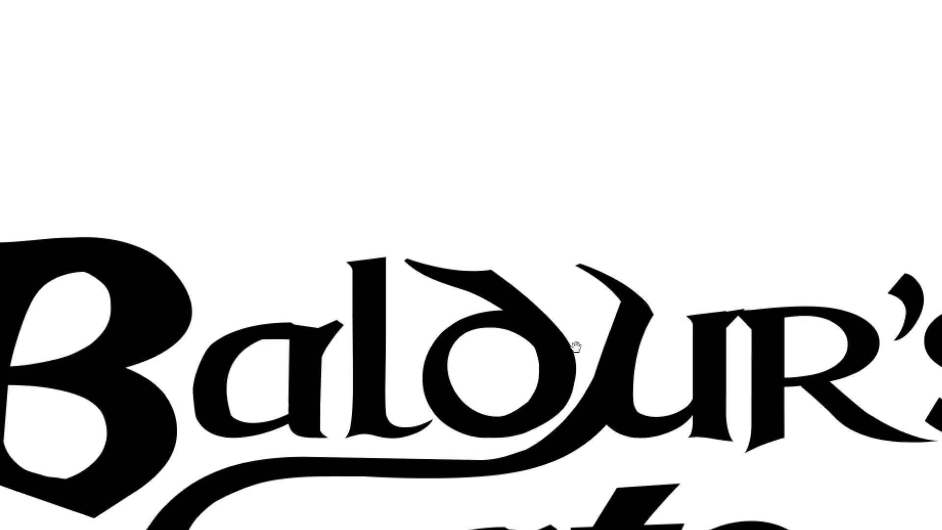
{"action": "left_click_drag", "start_coordinate": [530, 415], "coordinate": [495, 108]}
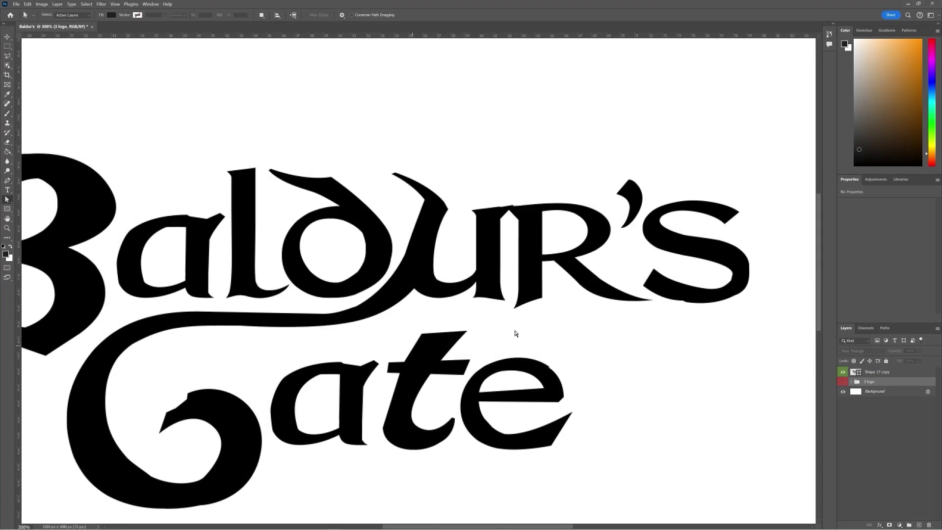
{"action": "left_click_drag", "start_coordinate": [420, 320], "coordinate": [488, 301]}
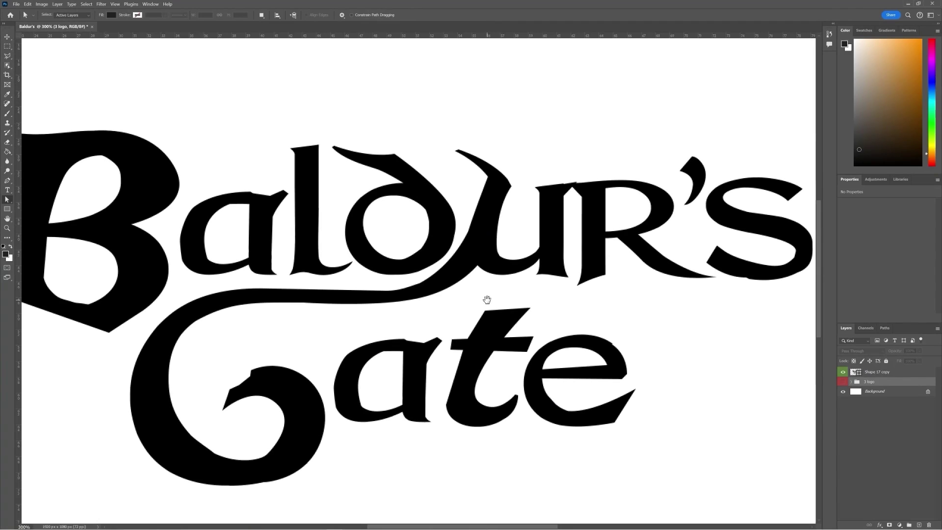
{"action": "double_click", "coordinate": [877, 372]}
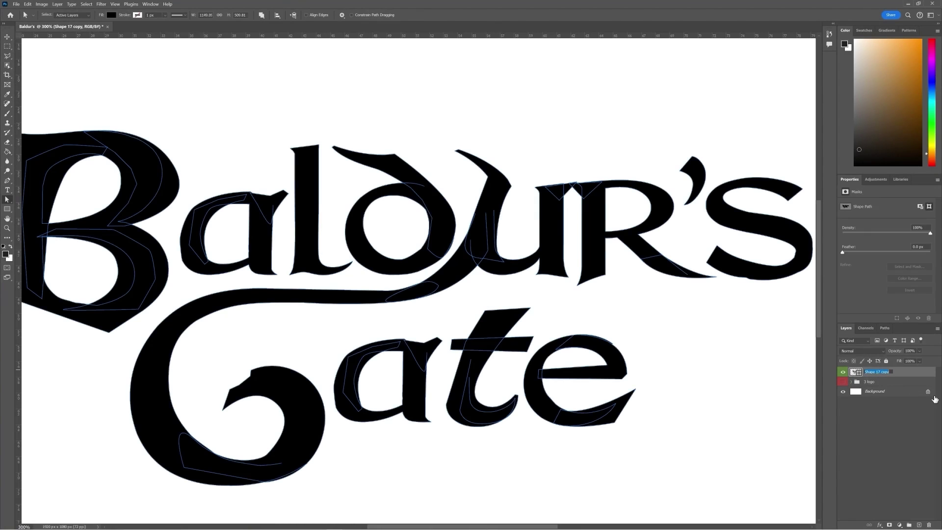
{"action": "type", "text": "Text"}
{"action": "key", "text": "Return"}
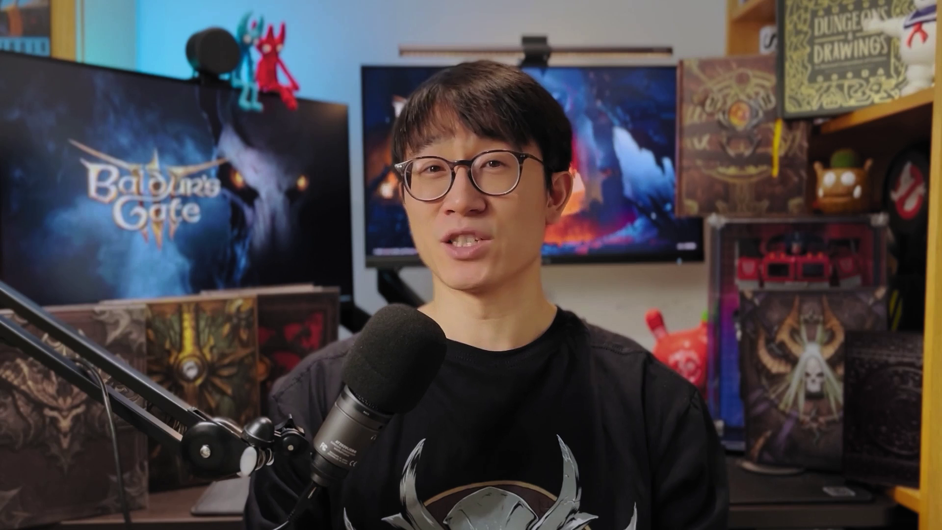
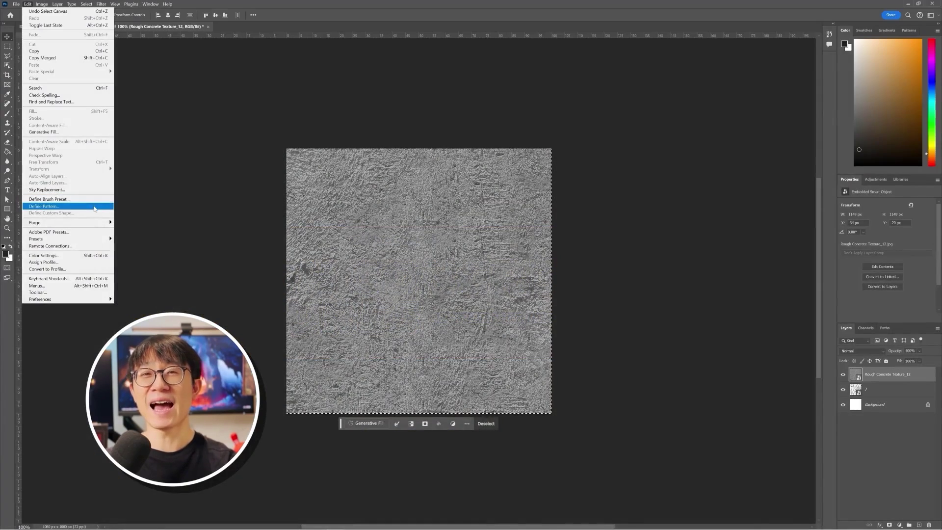
Define the selected rough concrete texture as a pattern named Concrete
{"action": "left_click", "coordinate": [49, 204]}
{"action": "type", "text": "Concrete"}
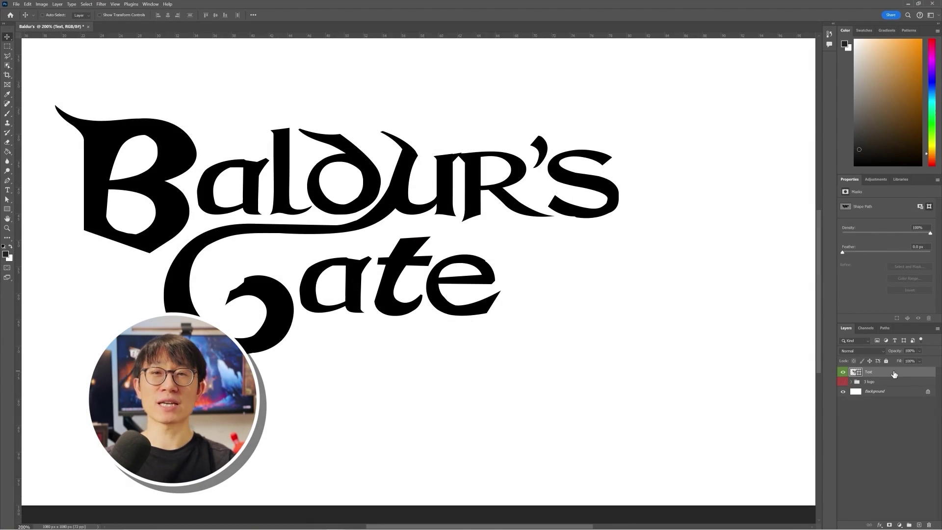
Open the blending options of the Text layer and enable Bevel & Emboss
{"action": "right_click", "coordinate": [859, 372]}
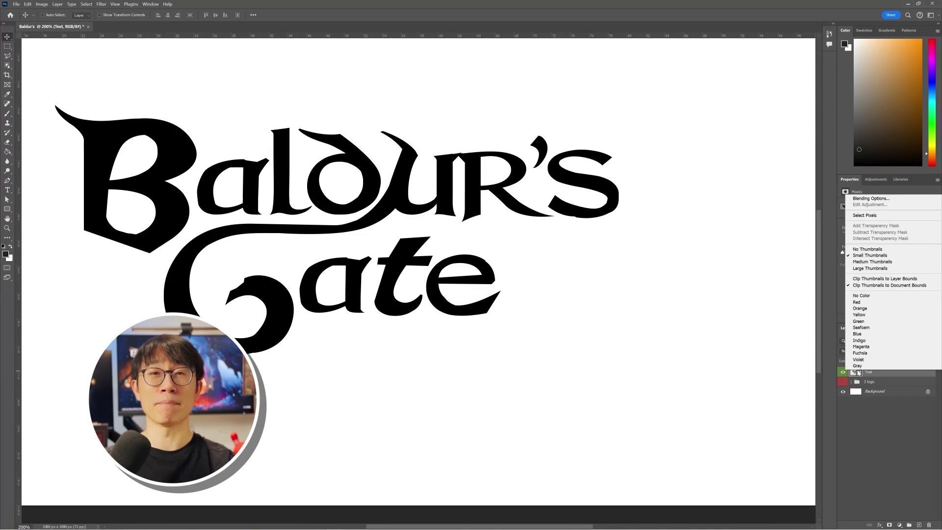
{"action": "left_click", "coordinate": [874, 199]}
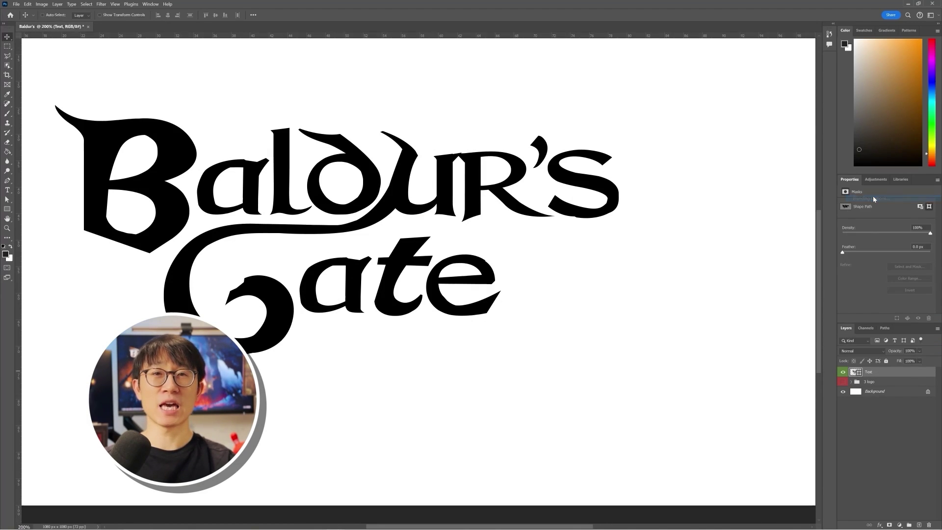
{"action": "left_click_drag", "start_coordinate": [465, 129], "coordinate": [469, 155]}
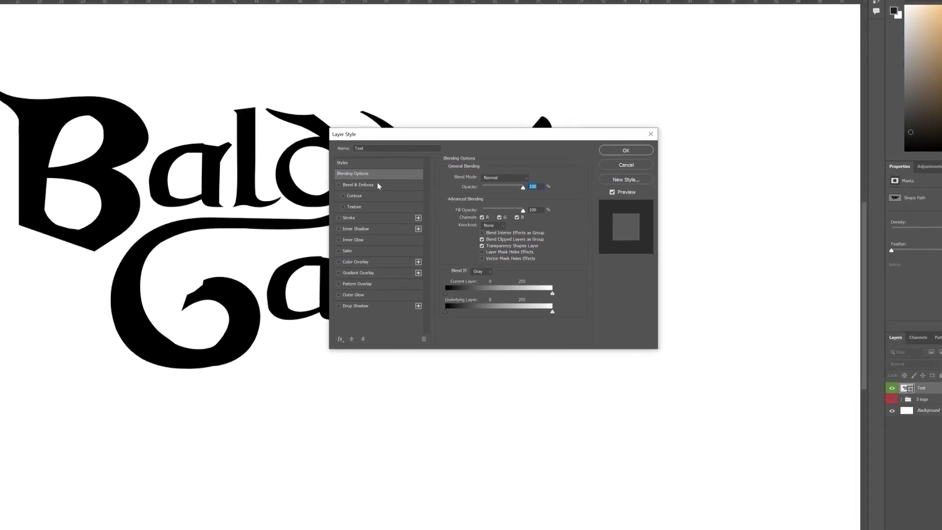
{"action": "left_click", "coordinate": [393, 196]}
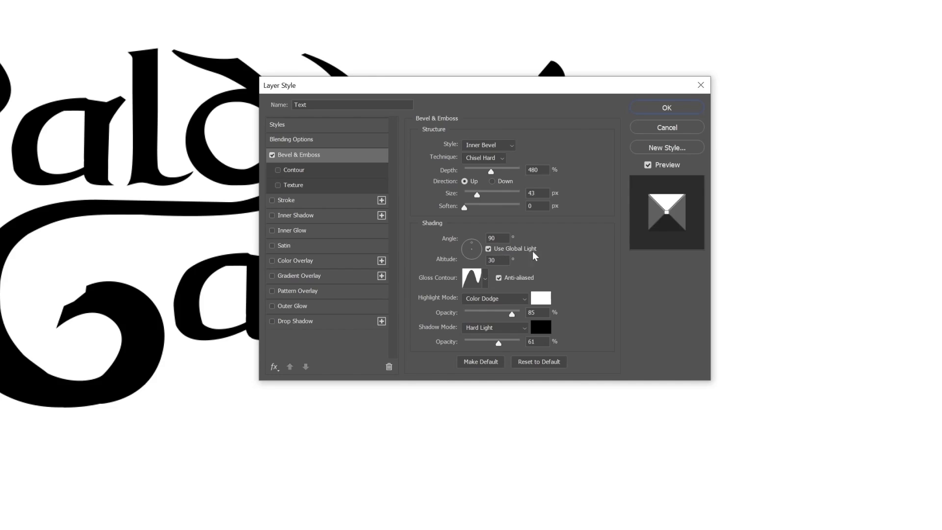
Set the bevel shading to an angle of 142°, an altitude of 32° and a shadow opacity of 84%
{"action": "left_click", "coordinate": [489, 248]}
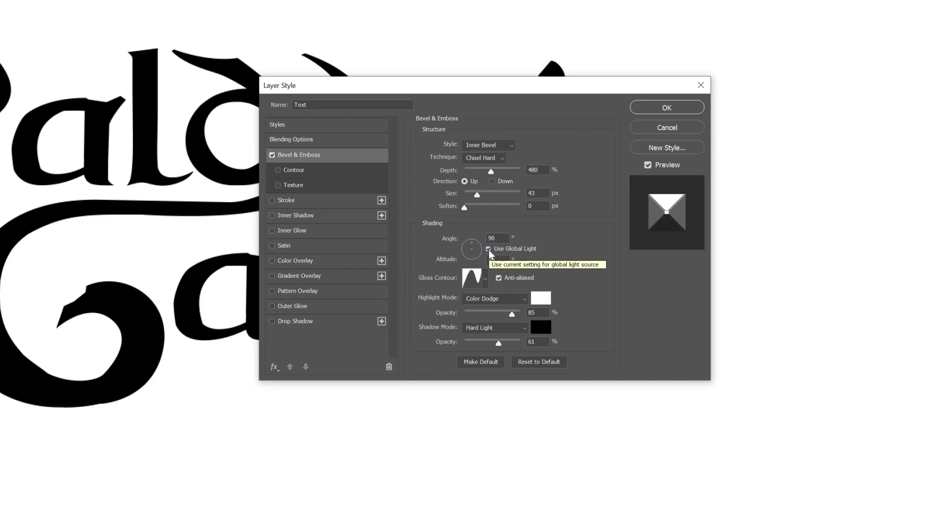
{"action": "double_click", "coordinate": [502, 240]}
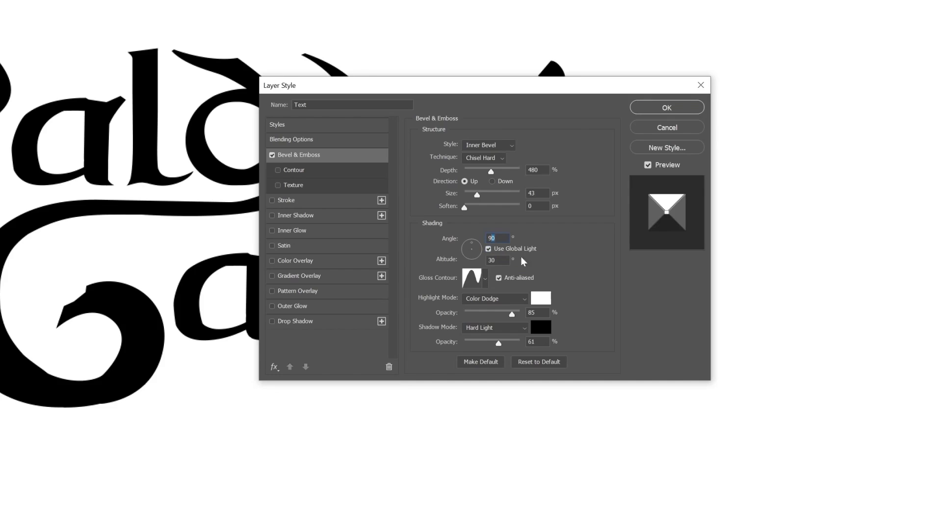
{"action": "type", "text": "142"}
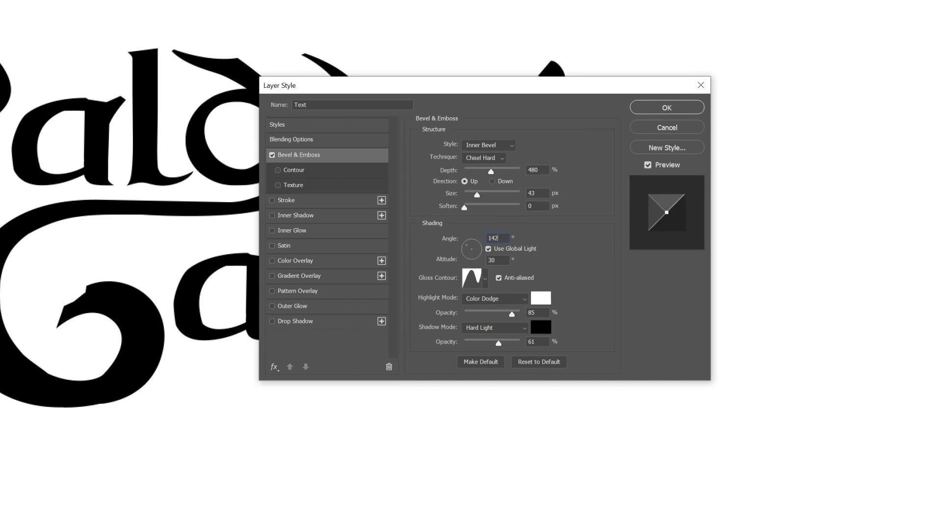
{"action": "key", "text": "Tab"}
{"action": "type", "text": "32"}
{"action": "left_click", "coordinate": [537, 342]}
{"action": "type", "text": "84"}
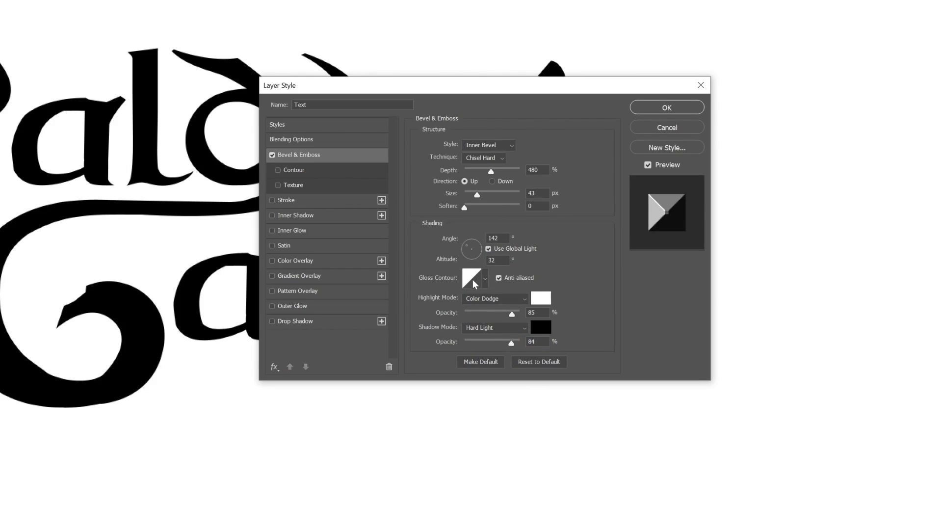
Open the bevel's gloss contour for editing and set its start point to input 4% and output 18%
{"action": "left_click", "coordinate": [474, 280]}
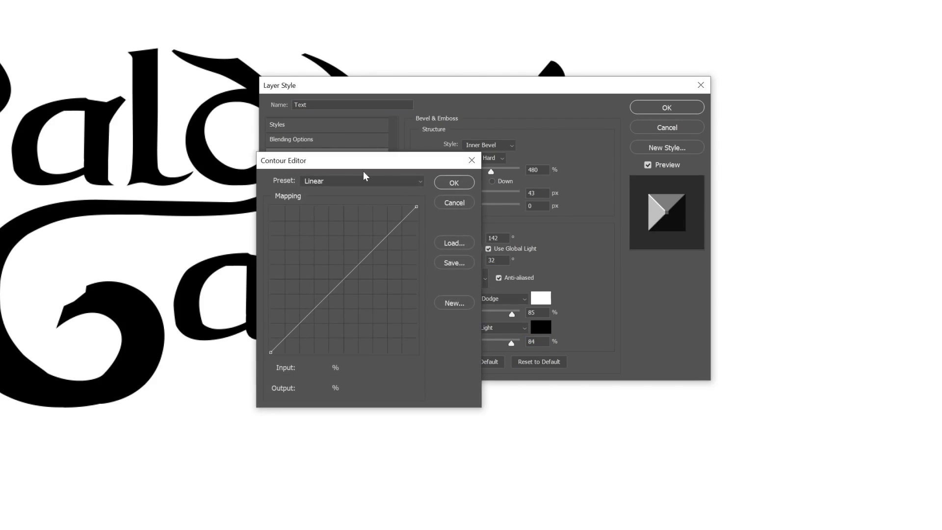
{"action": "left_click_drag", "start_coordinate": [381, 152], "coordinate": [397, 133]}
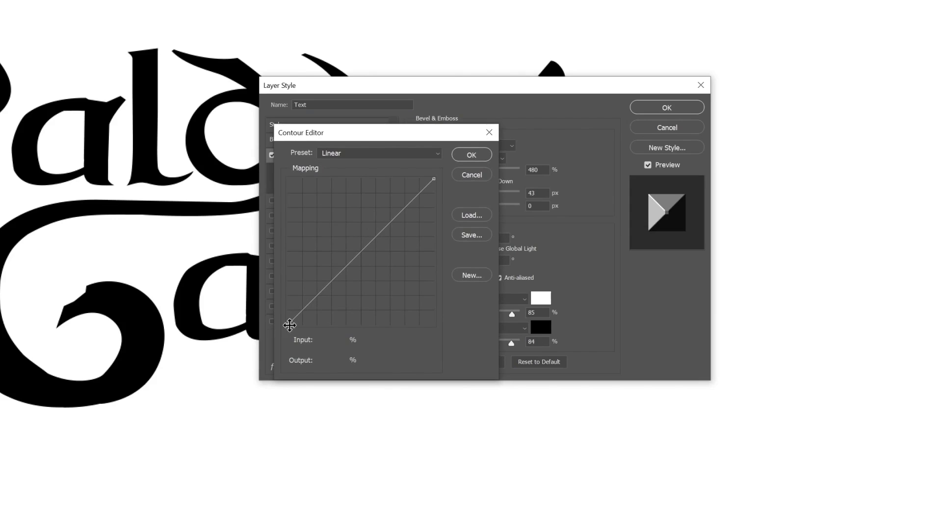
{"action": "left_click", "coordinate": [288, 325]}
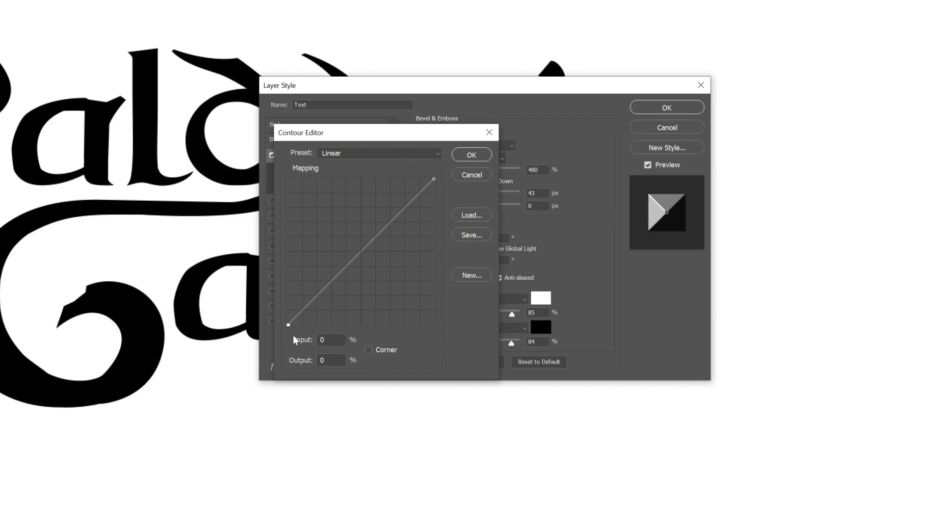
{"action": "left_click", "coordinate": [298, 342]}
{"action": "type", "text": "4"}
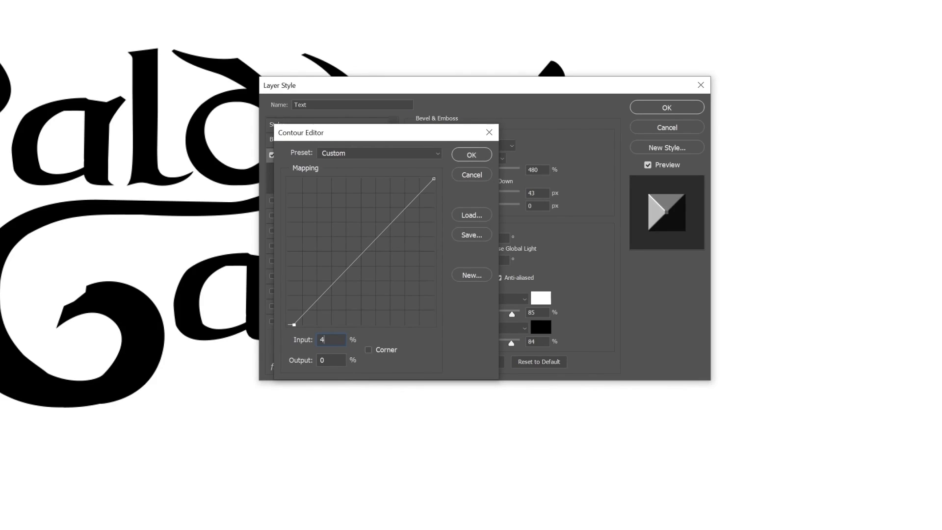
{"action": "key", "text": "Tab"}
{"action": "type", "text": "18"}
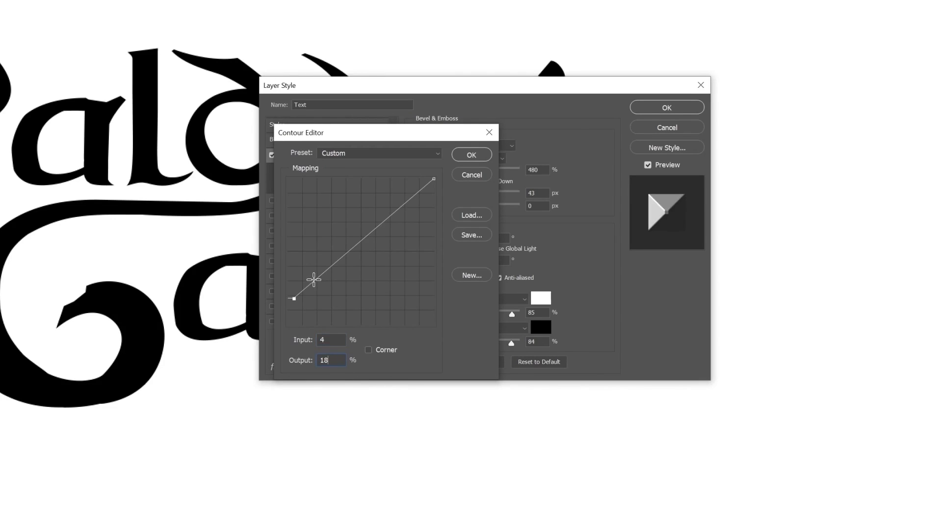
Add a second point to the gloss contour curve at input 34% and output 67%
{"action": "left_click", "coordinate": [314, 279]}
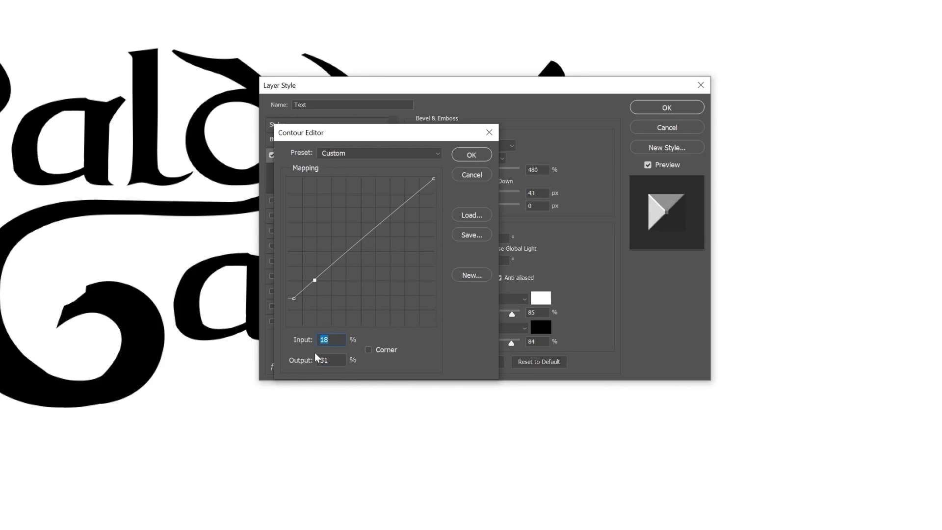
{"action": "type", "text": "34"}
{"action": "key", "text": "Tab"}
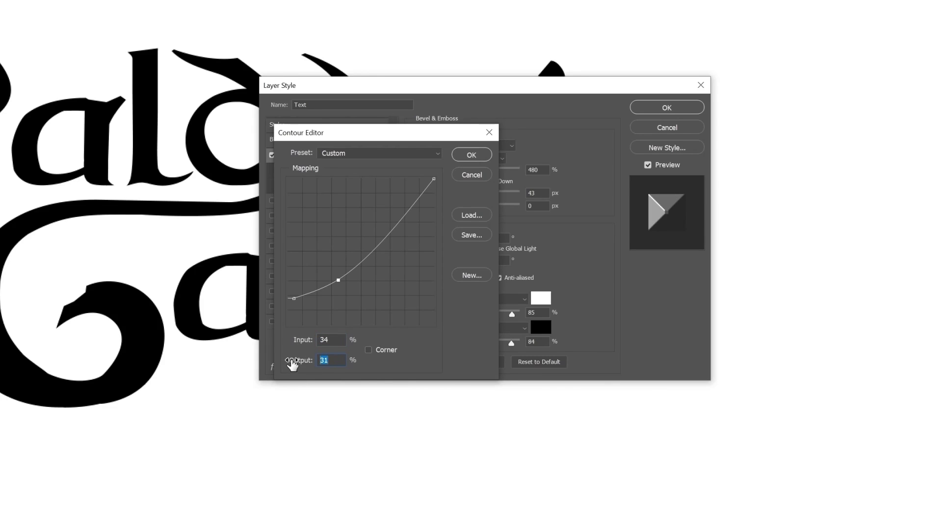
{"action": "type", "text": "67"}
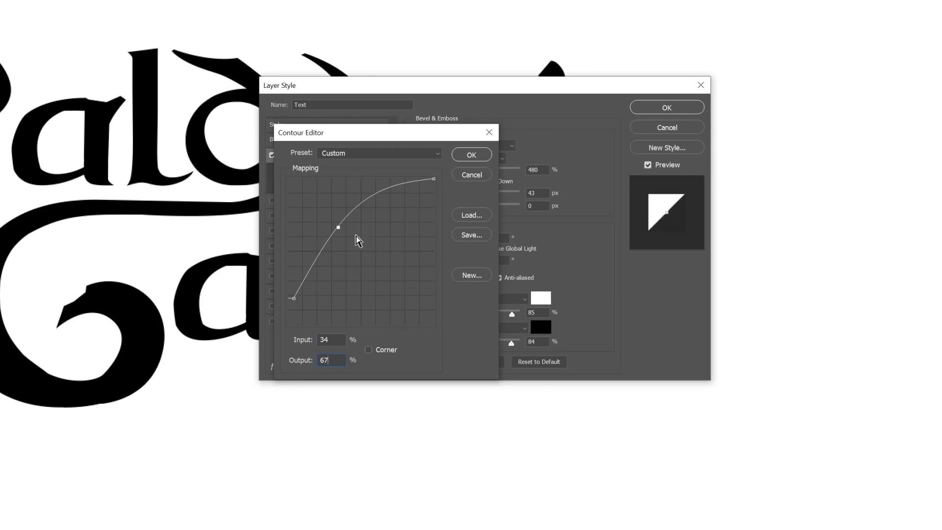
Add a third gloss contour point at input 54% and output 33% to form a dip in the curve
{"action": "left_click", "coordinate": [352, 209]}
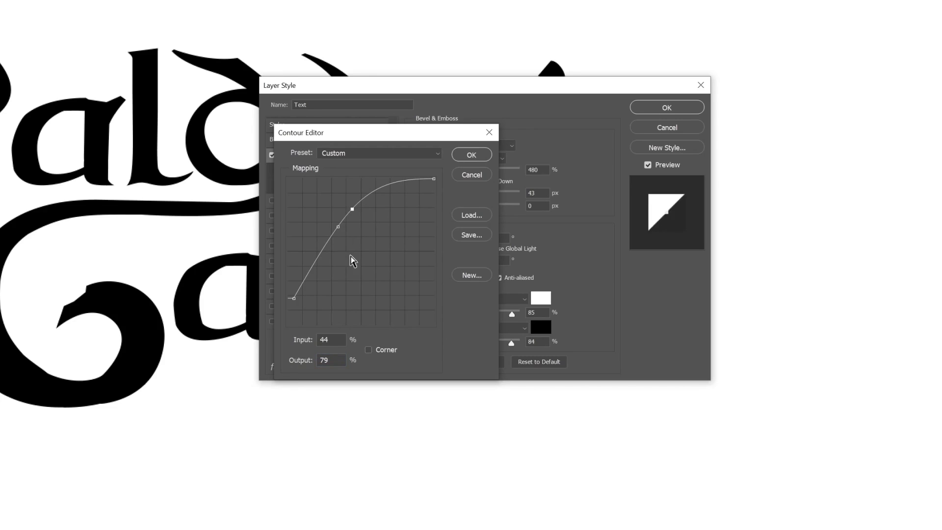
{"action": "left_click", "coordinate": [308, 341]}
{"action": "type", "text": "54"}
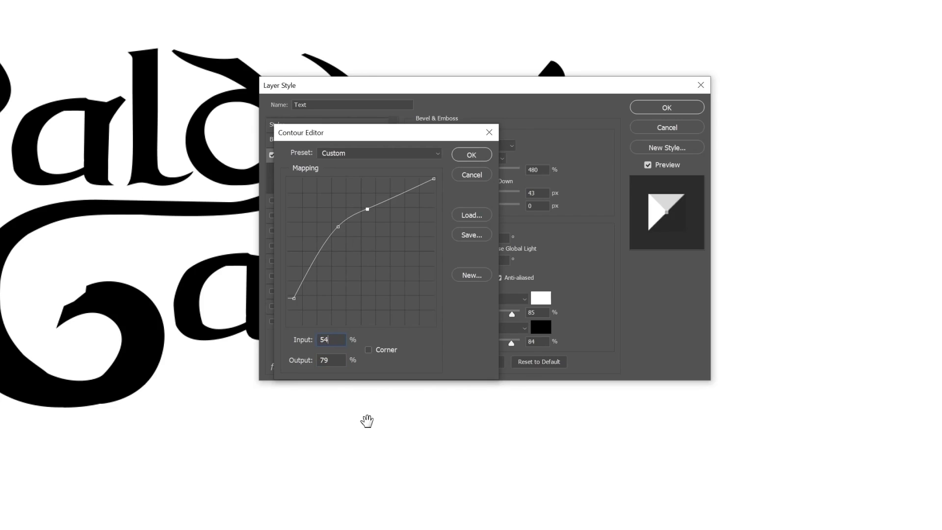
{"action": "left_click", "coordinate": [307, 361]}
{"action": "type", "text": "33"}
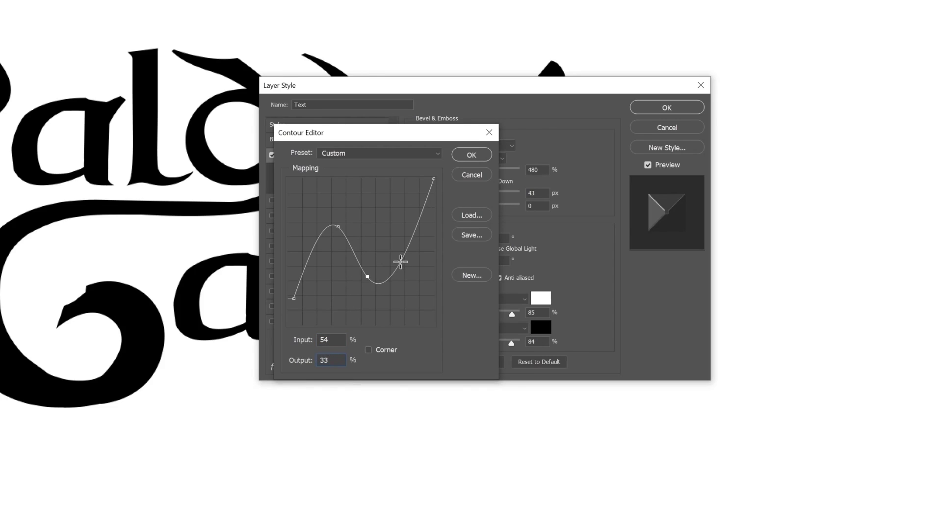
Add a fourth gloss contour point at input 68% and output 75%
{"action": "left_click", "coordinate": [401, 261]}
{"action": "type", "text": "668"}
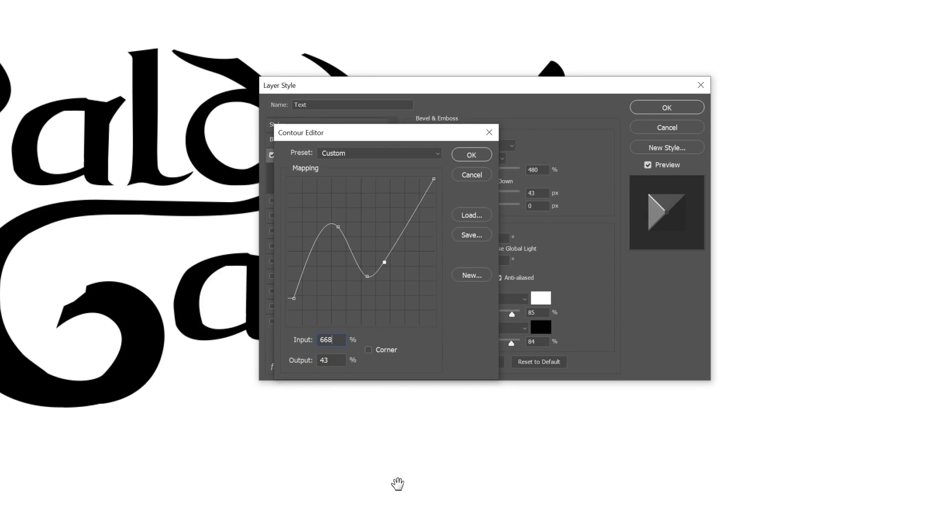
{"action": "key", "text": "Tab"}
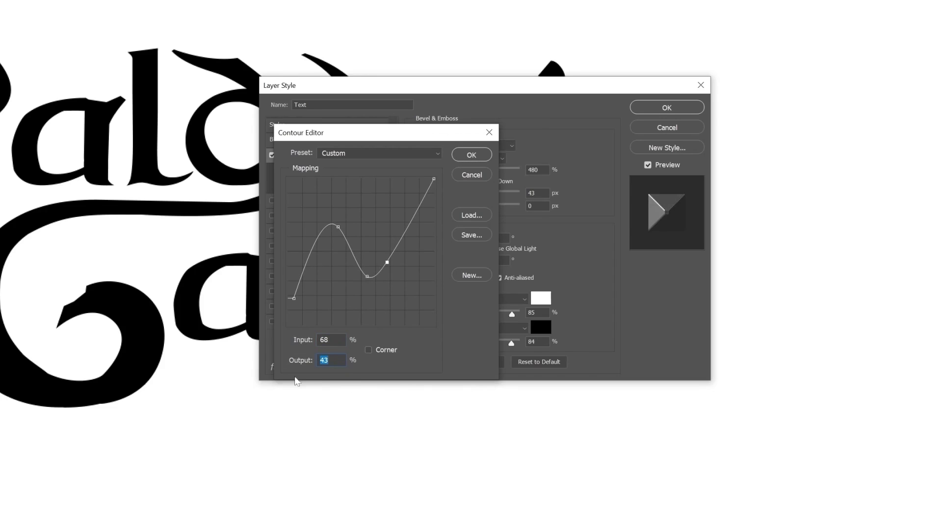
{"action": "type", "text": "75"}
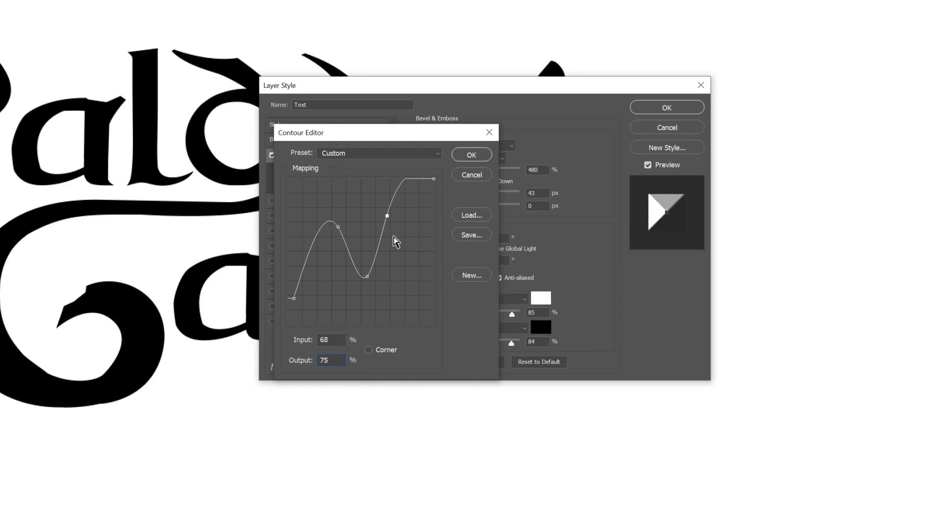
Add a fifth gloss contour point at input 86% and output 78%
{"action": "left_click", "coordinate": [399, 188]}
{"action": "double_click", "coordinate": [326, 340]}
{"action": "type", "text": "86"}
{"action": "key", "text": "Tab"}
{"action": "key", "text": "BackSpace"}
{"action": "key", "text": "BackSpace"}
{"action": "type", "text": "78"}
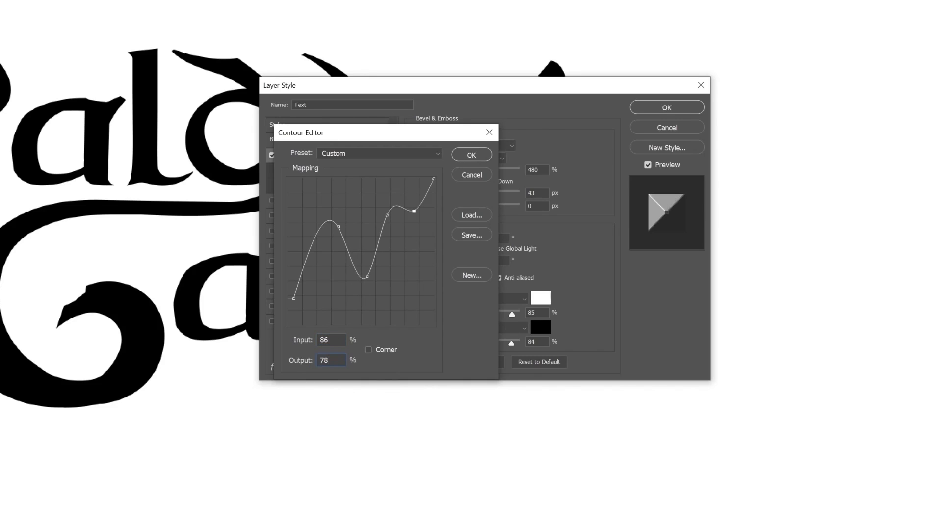
Set the contour's end point to input 100% and output 0%, and apply the custom gloss contour
{"action": "left_click", "coordinate": [434, 179]}
{"action": "left_click", "coordinate": [328, 340]}
{"action": "key", "text": "Tab"}
{"action": "type", "text": "0"}
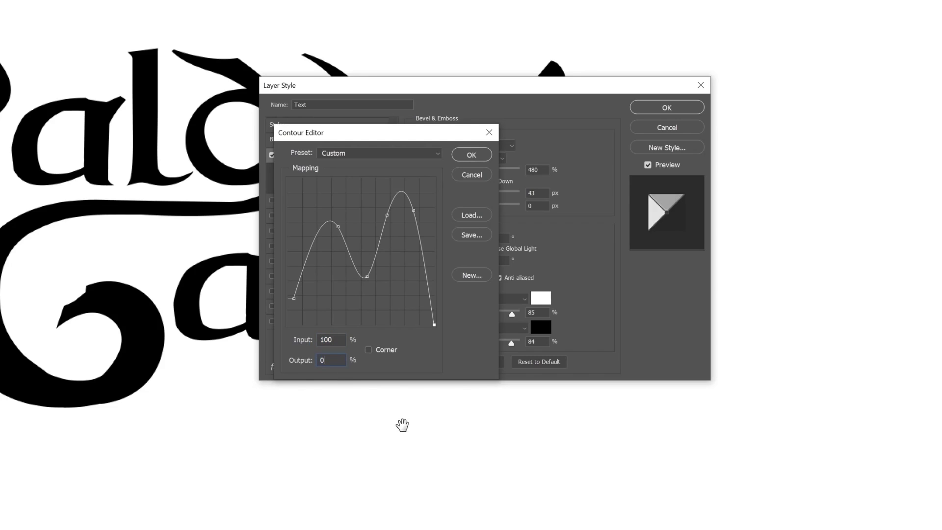
{"action": "left_click", "coordinate": [472, 157]}
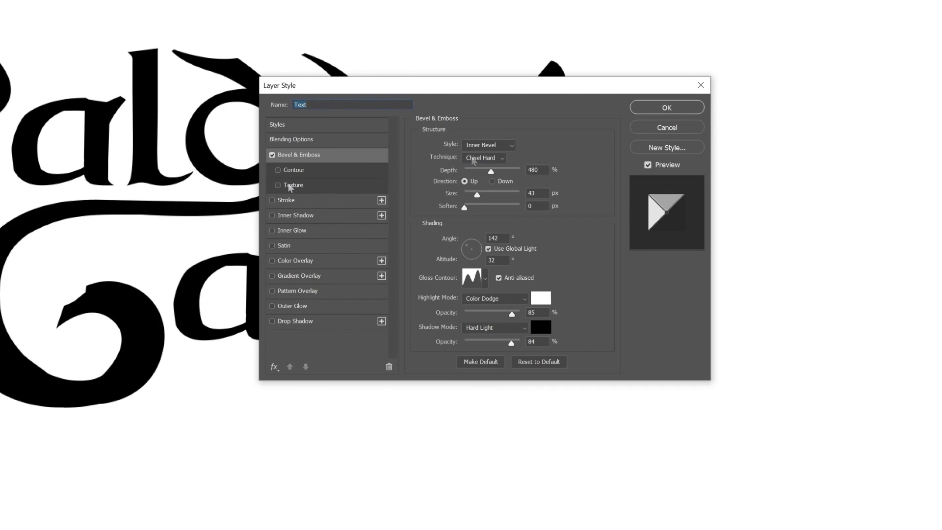
Enable Texture for the bevel and choose the last of the white cracked patterns
{"action": "left_click", "coordinate": [290, 187]}
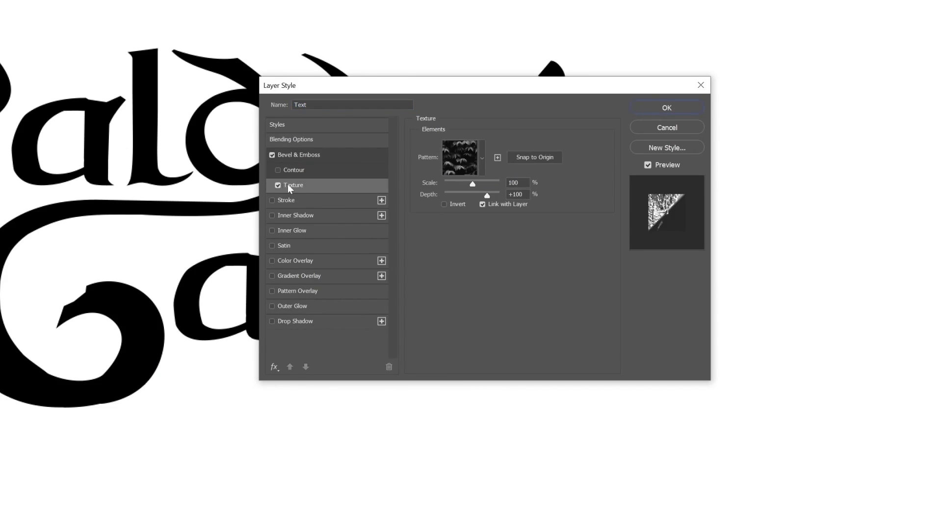
{"action": "left_click", "coordinate": [464, 162]}
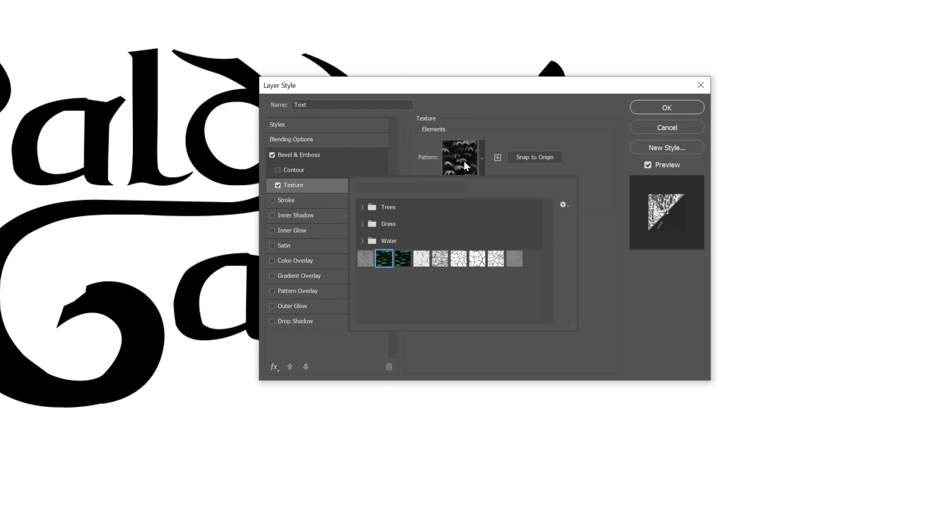
{"action": "left_click", "coordinate": [494, 262]}
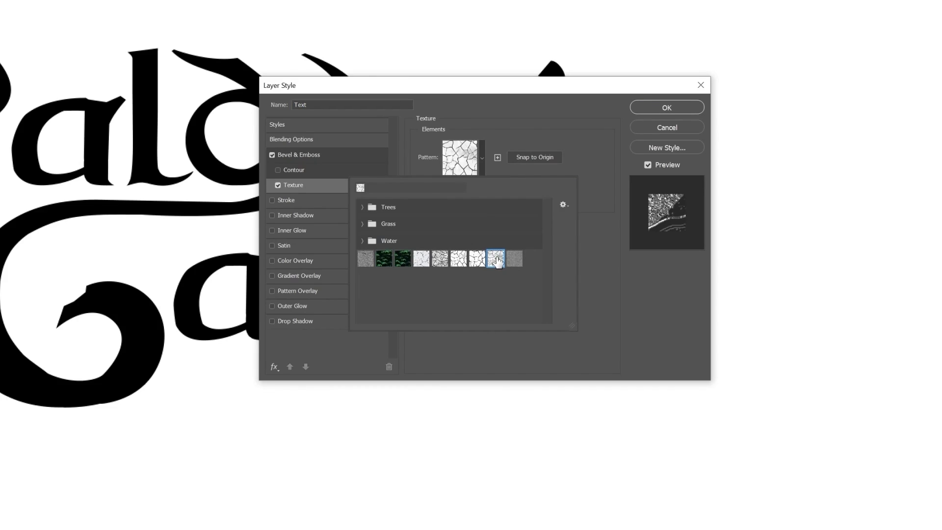
{"action": "left_click", "coordinate": [581, 192]}
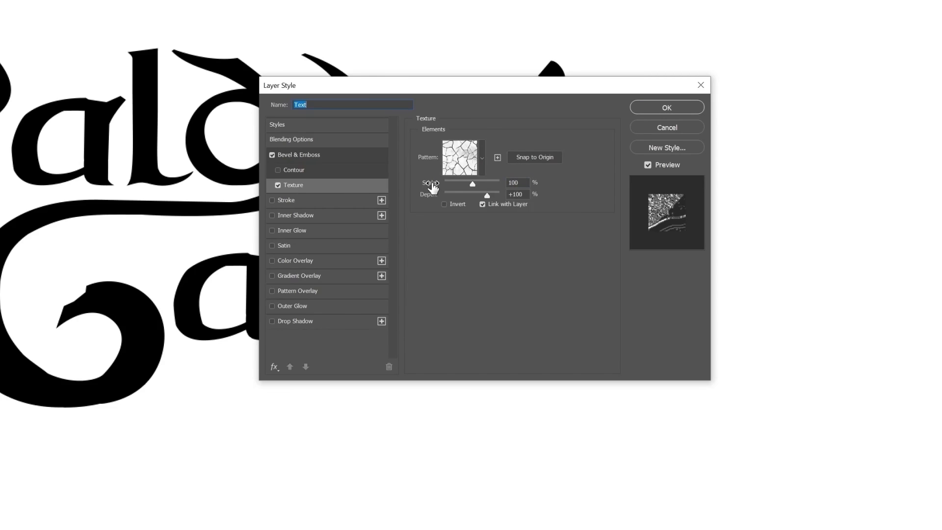
Set the bevel texture's scale to 81% and its depth to -14%
{"action": "double_click", "coordinate": [514, 183]}
{"action": "type", "text": "81"}
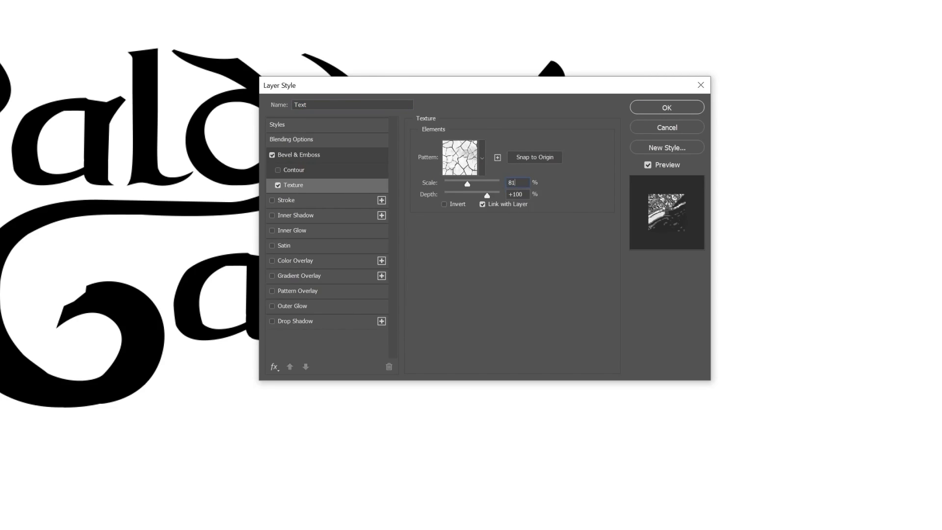
{"action": "key", "text": "Tab"}
{"action": "key", "text": "BackSpace"}
{"action": "type", "text": "-14"}
Enable a gradient Stroke on the Text layer with the Diamond style and reverse the gradient
{"action": "left_click", "coordinate": [314, 200]}
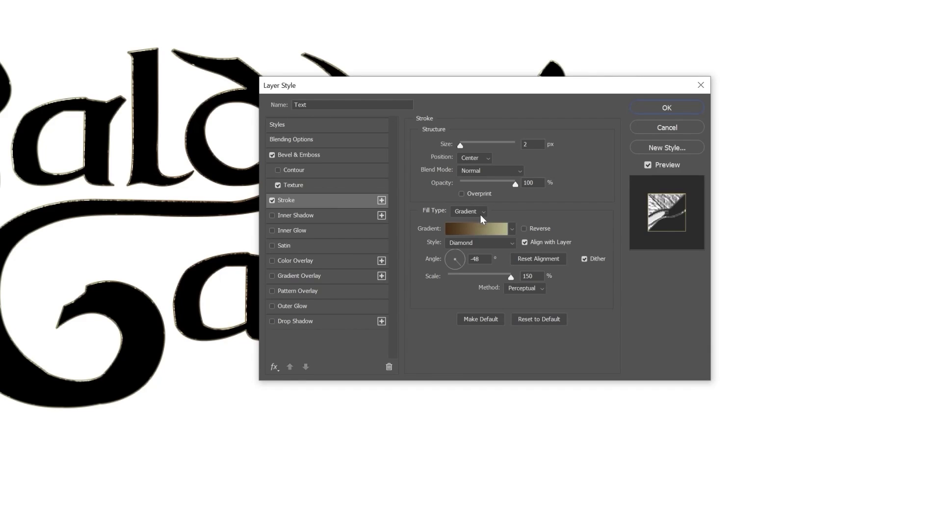
{"action": "left_click", "coordinate": [502, 244]}
{"action": "left_click", "coordinate": [487, 293]}
{"action": "left_click", "coordinate": [526, 230]}
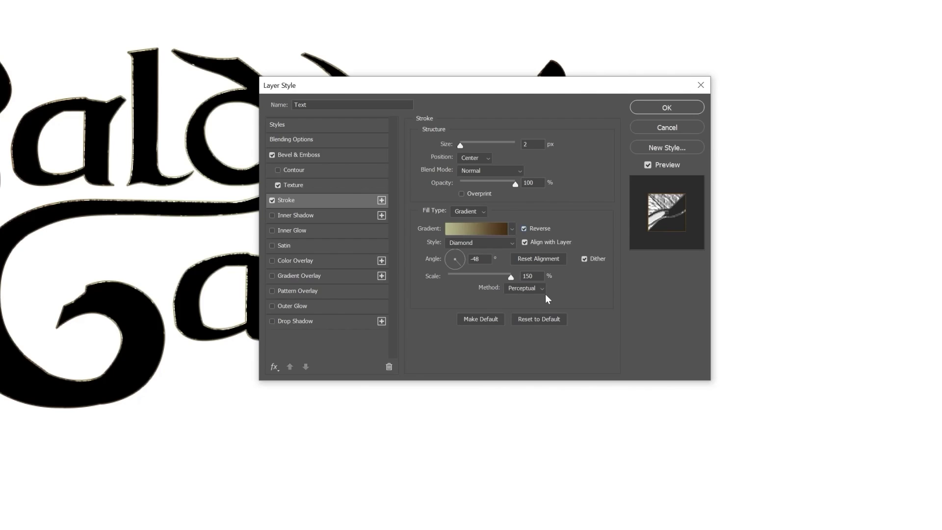
Open the stroke gradient for editing and set its dark brown stop to color 452c14
{"action": "left_click", "coordinate": [489, 234]}
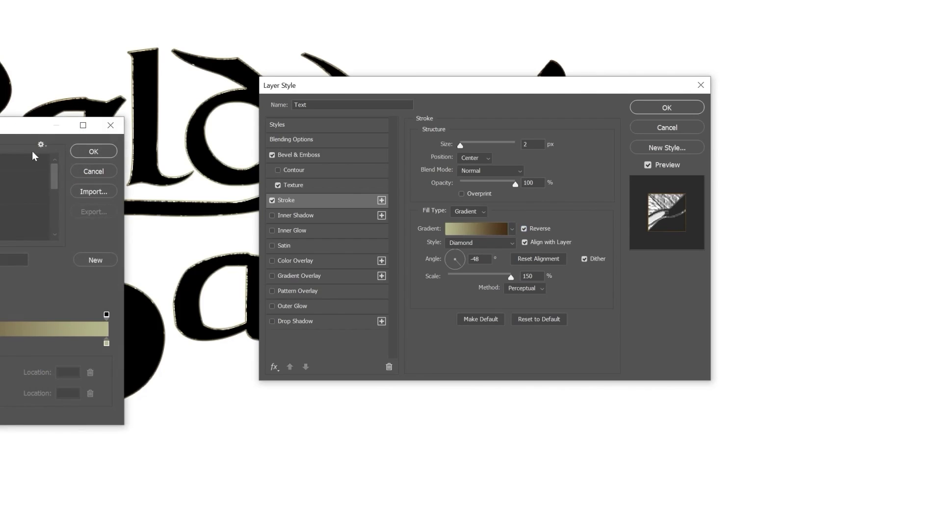
{"action": "left_click_drag", "start_coordinate": [10, 139], "coordinate": [472, 108]}
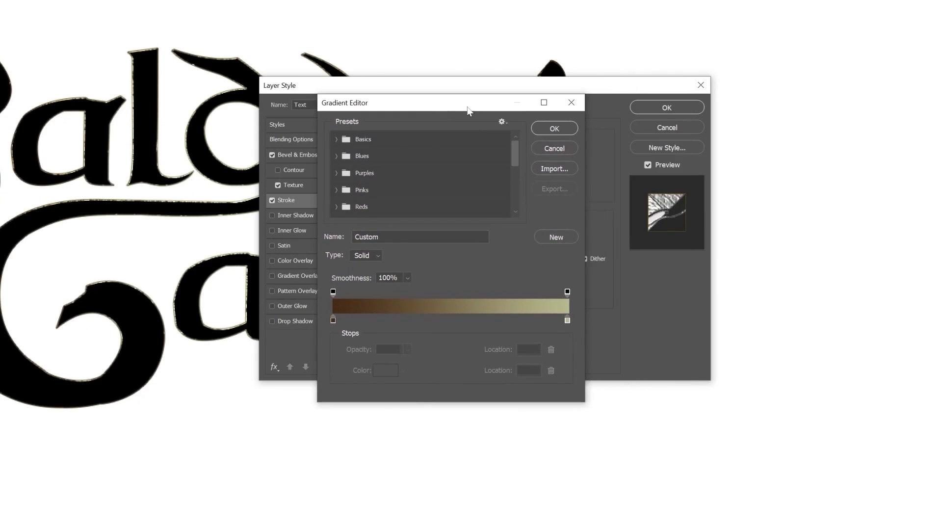
{"action": "left_click", "coordinate": [333, 320]}
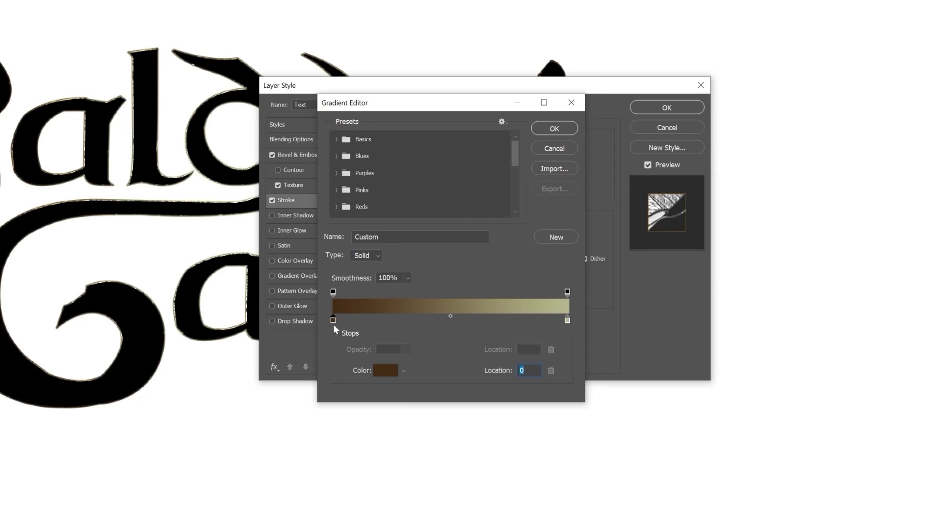
{"action": "double_click", "coordinate": [333, 322]}
{"action": "left_click_drag", "start_coordinate": [692, 76], "coordinate": [452, 67]}
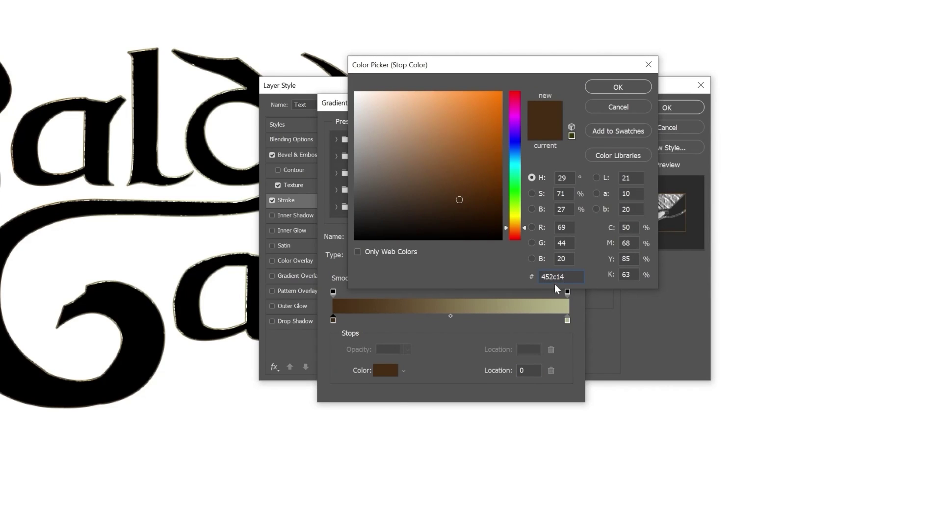
{"action": "left_click", "coordinate": [608, 88]}
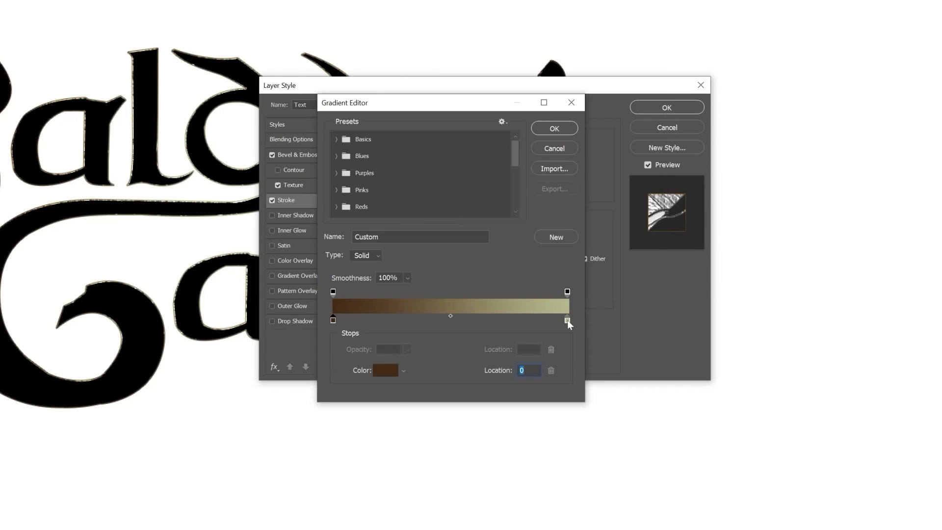
Set the stroke gradient's light end stop to color b6b68c and accept the gradient
{"action": "left_click", "coordinate": [567, 320]}
{"action": "double_click", "coordinate": [567, 320]}
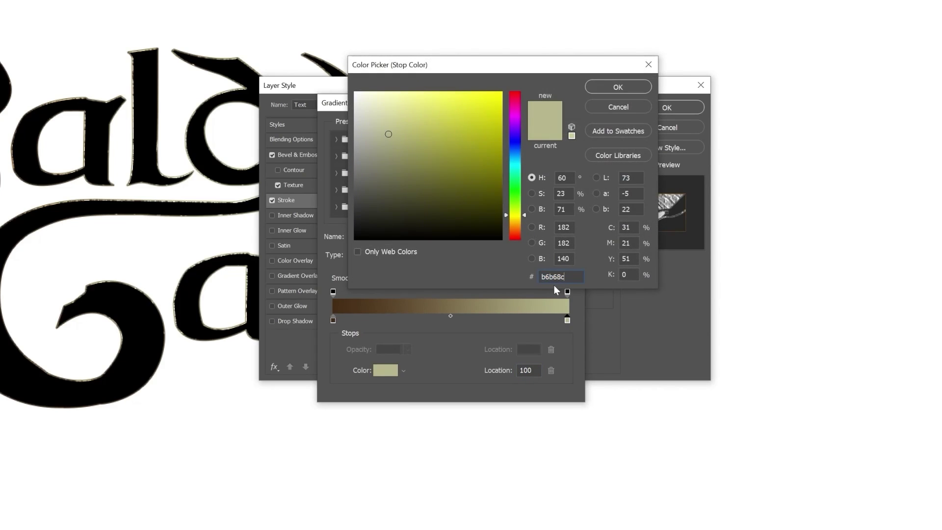
{"action": "left_click", "coordinate": [628, 84]}
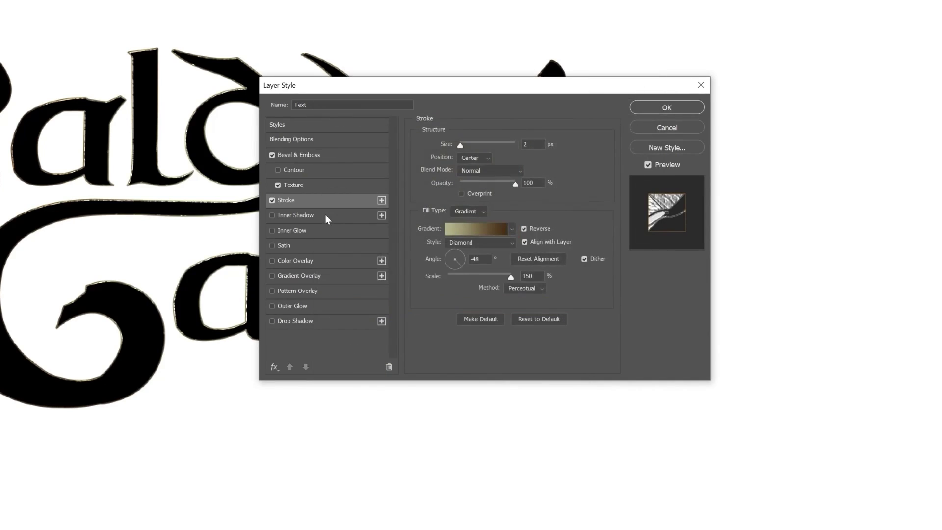
Enable Inner Shadow with the Linear Dodge (Add) blend mode and the dark red color 700d06
{"action": "left_click", "coordinate": [324, 215]}
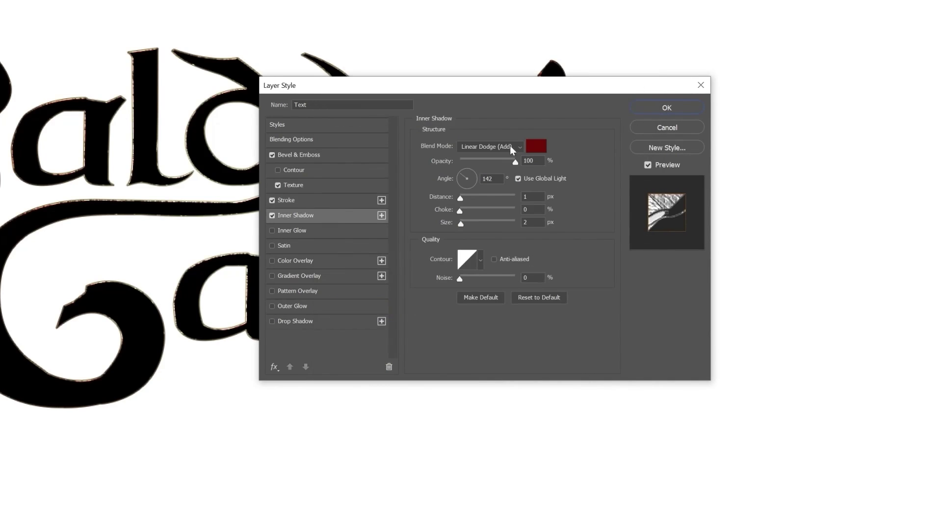
{"action": "left_click", "coordinate": [516, 149]}
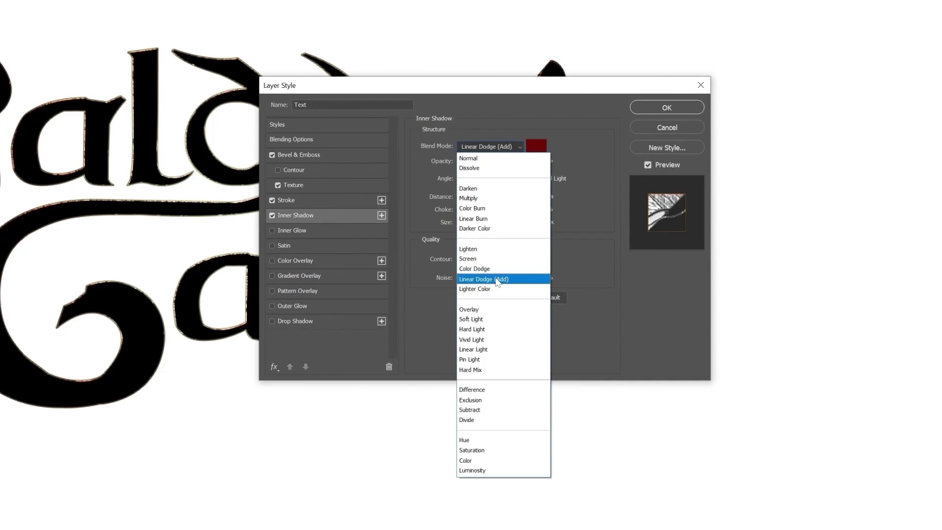
{"action": "left_click", "coordinate": [521, 279]}
{"action": "left_click", "coordinate": [534, 146]}
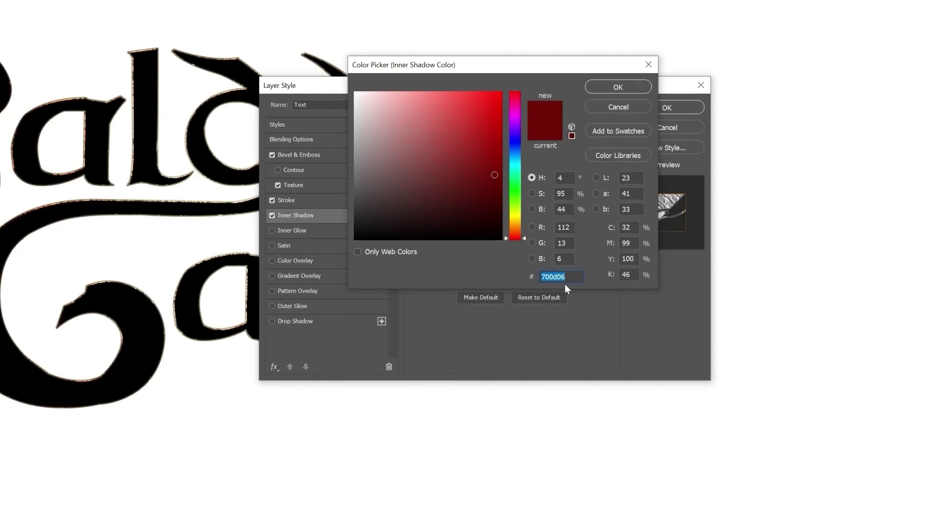
{"action": "left_click", "coordinate": [625, 90]}
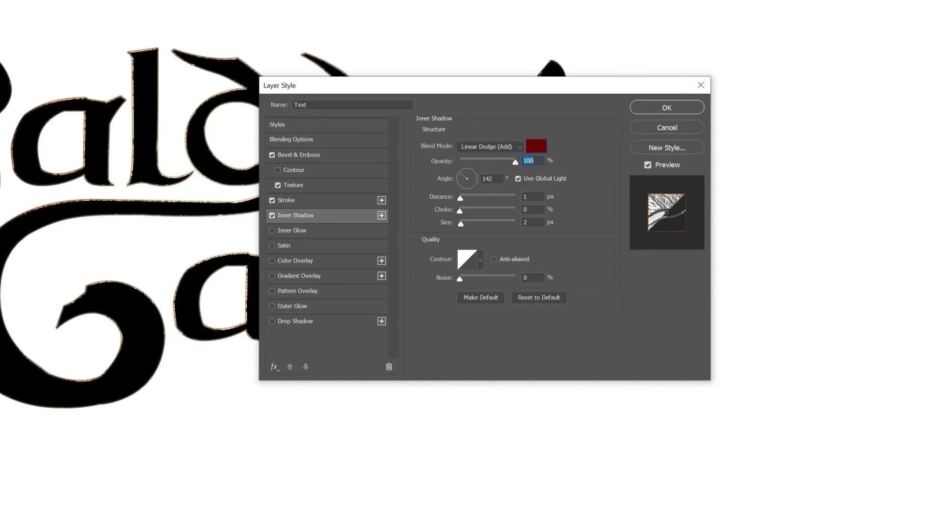
Give the Inner Shadow its own light angle of -90°, with distance 5 px, choke 80% and size 5 px
{"action": "left_click", "coordinate": [519, 179]}
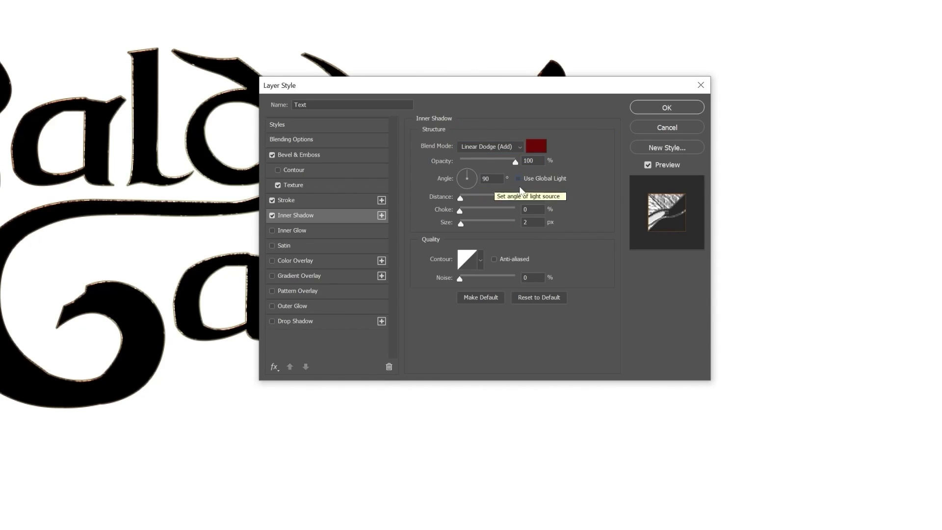
{"action": "left_click_drag", "start_coordinate": [493, 178], "coordinate": [465, 179]}
{"action": "type", "text": "-90"}
{"action": "type", "text": "5"}
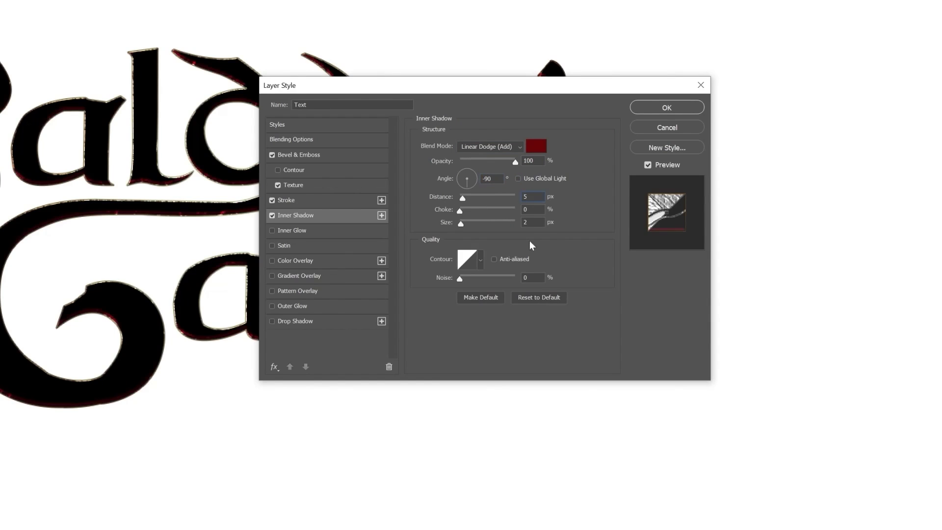
{"action": "type", "text": "80"}
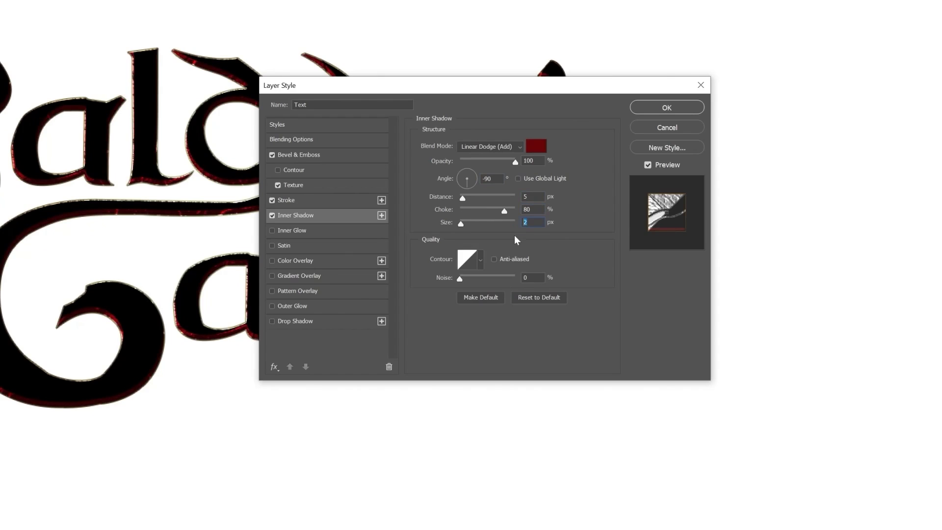
{"action": "type", "text": "5"}
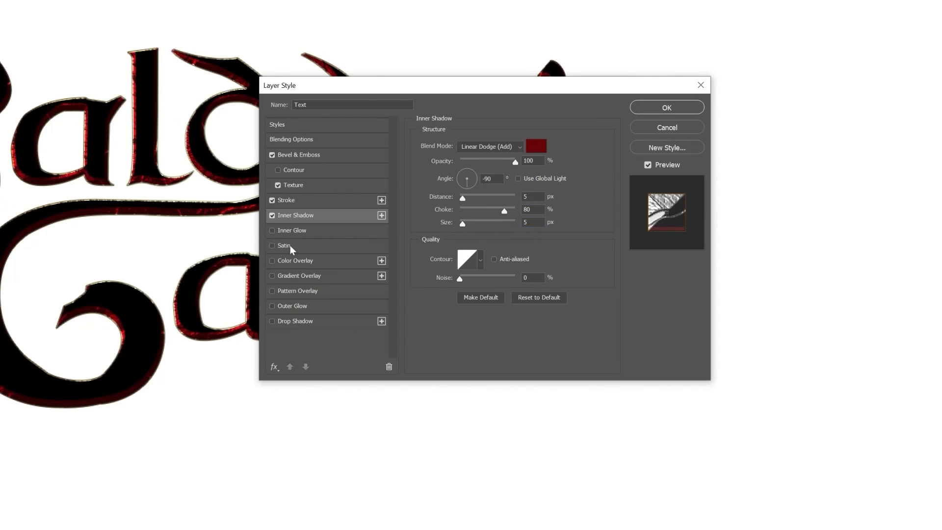
Enable Color Overlay on the Text layer with the Overlay blend mode and the color a7774a
{"action": "left_click", "coordinate": [311, 261]}
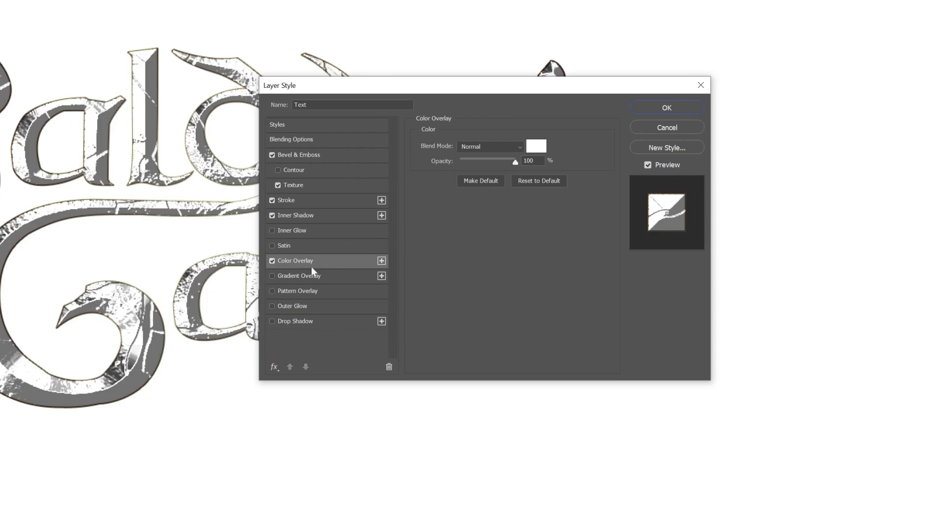
{"action": "left_click", "coordinate": [483, 148]}
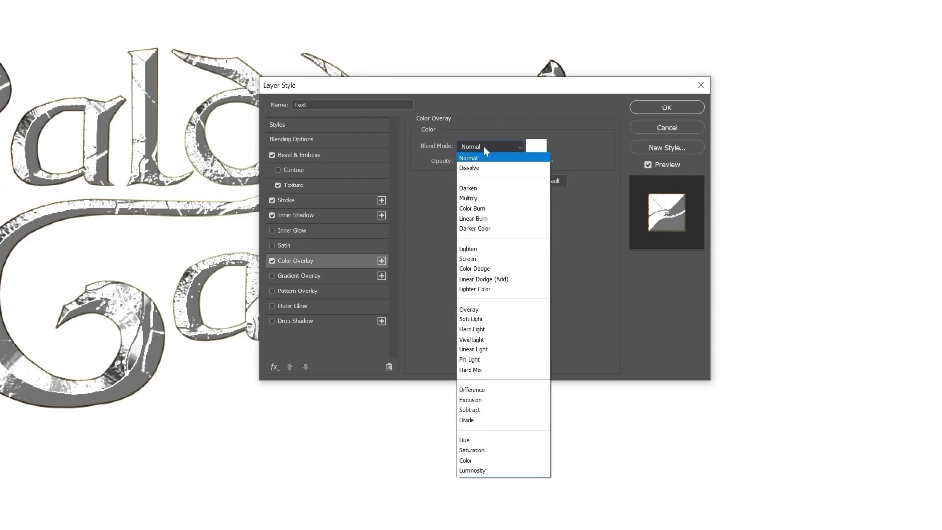
{"action": "left_click", "coordinate": [519, 310]}
{"action": "left_click", "coordinate": [537, 147]}
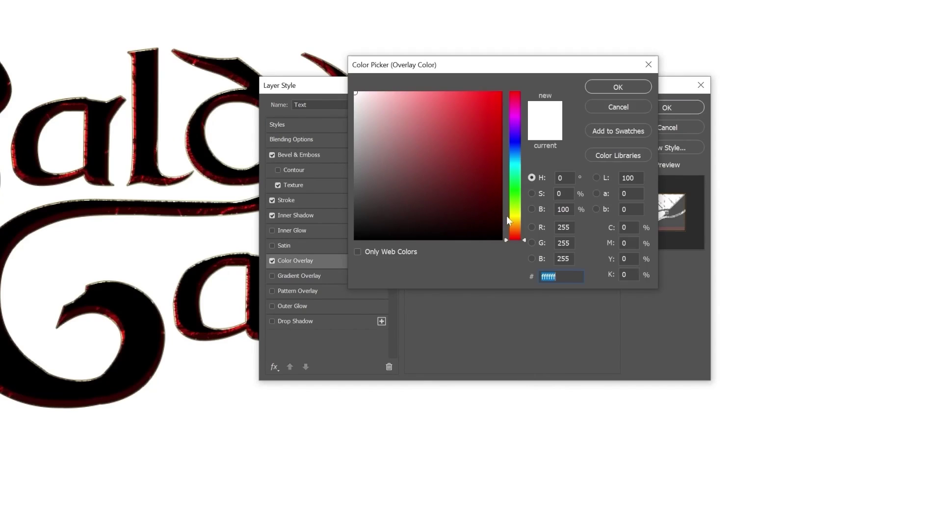
{"action": "type", "text": "a"}
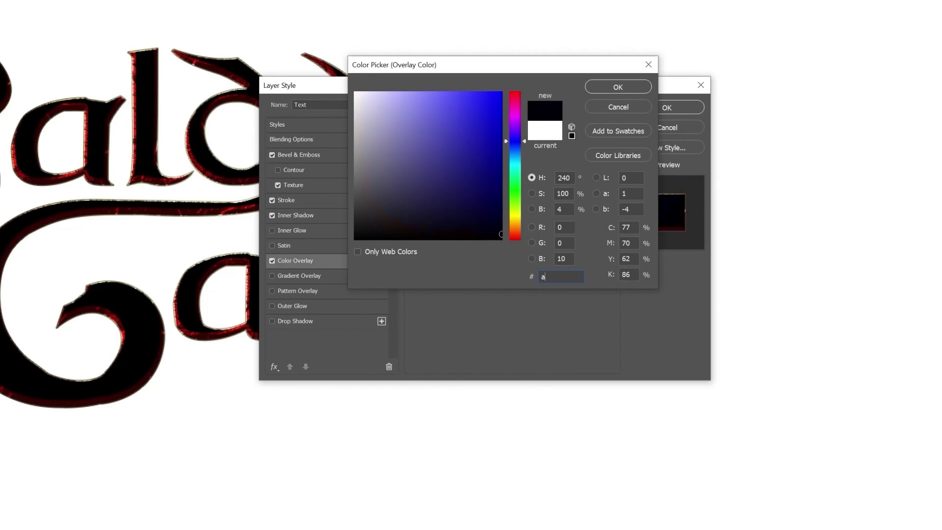
{"action": "type", "text": "777"}
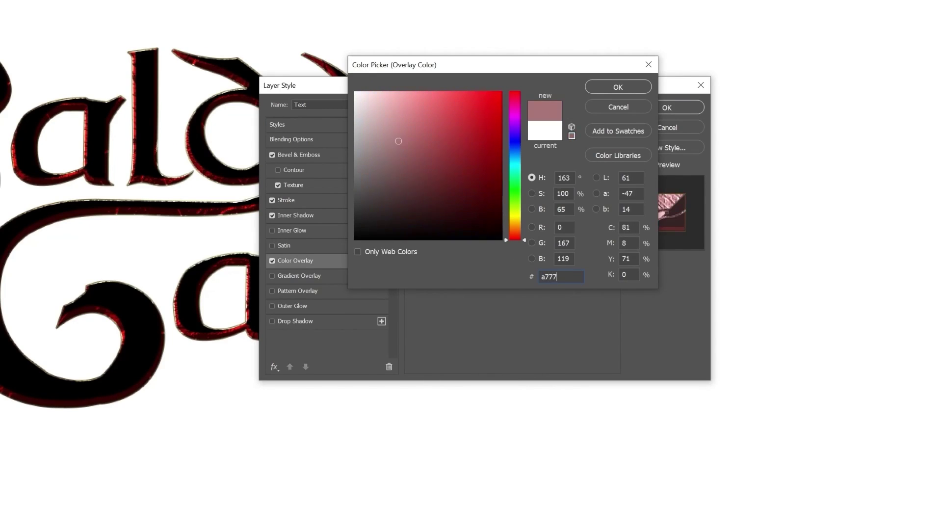
{"action": "type", "text": "4a"}
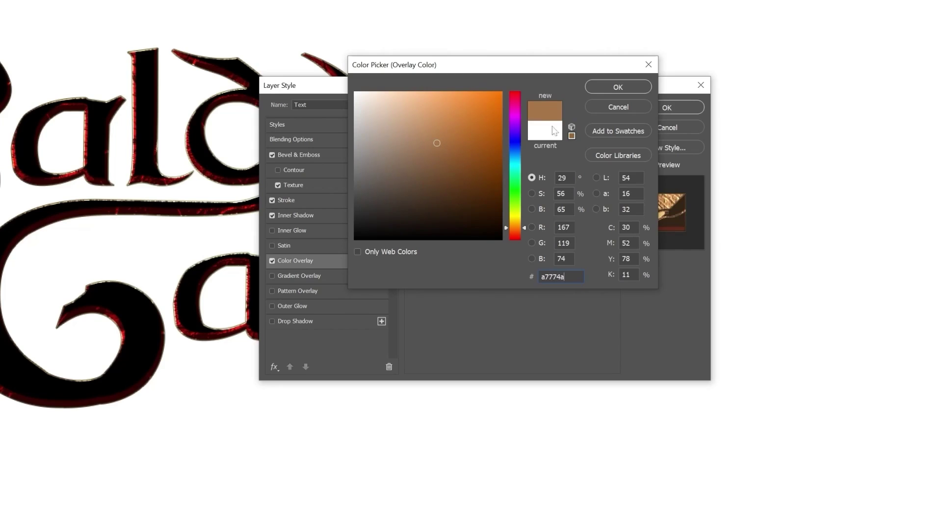
{"action": "left_click", "coordinate": [614, 90]}
Enable Pattern Overlay on the Text layer and choose the last pattern, the fine grey texture
{"action": "left_click", "coordinate": [304, 139]}
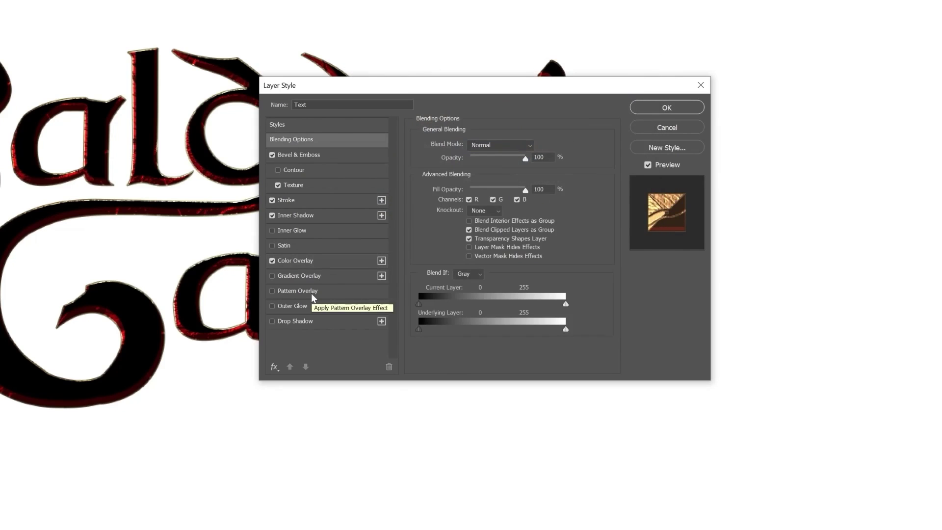
{"action": "left_click", "coordinate": [313, 292]}
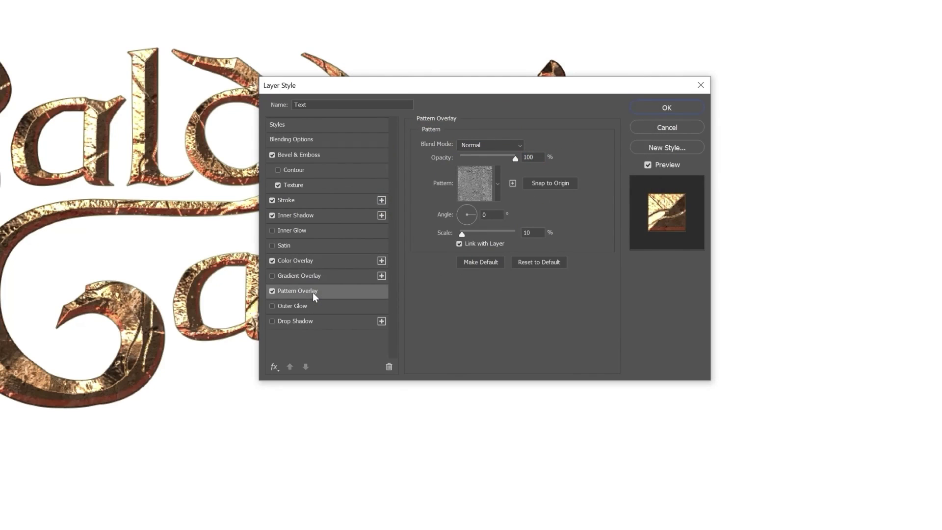
{"action": "left_click", "coordinate": [517, 161]}
{"action": "left_click", "coordinate": [488, 181]}
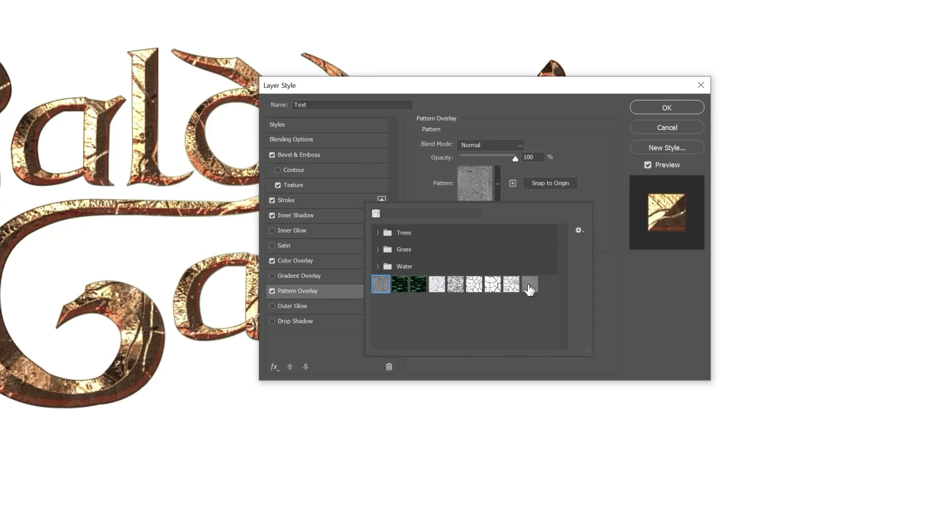
{"action": "double_click", "coordinate": [529, 285]}
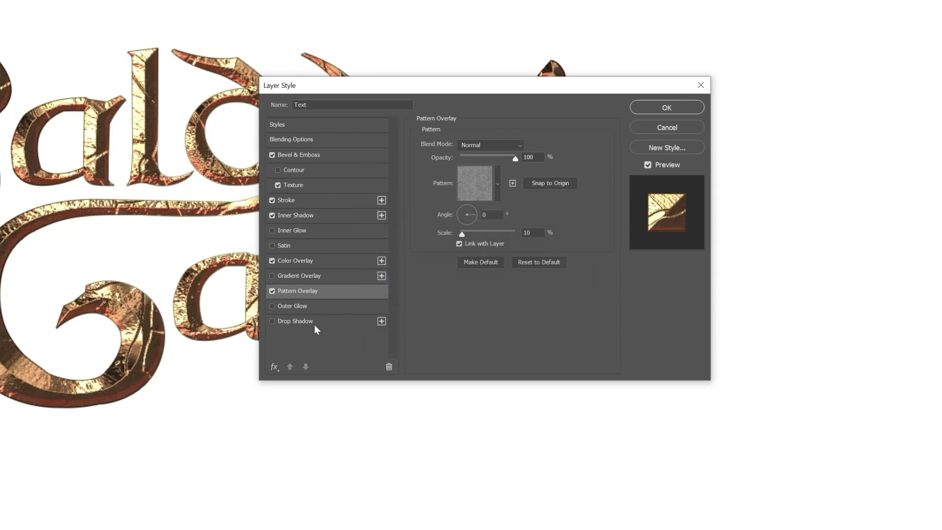
Enable Drop Shadow on the Text layer and set its color to black (000000)
{"action": "left_click", "coordinate": [315, 324]}
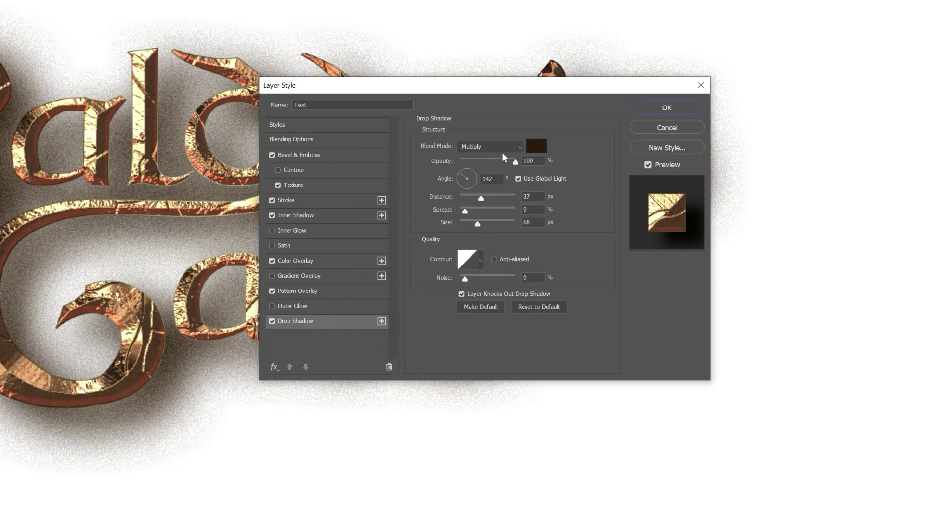
{"action": "left_click", "coordinate": [535, 146]}
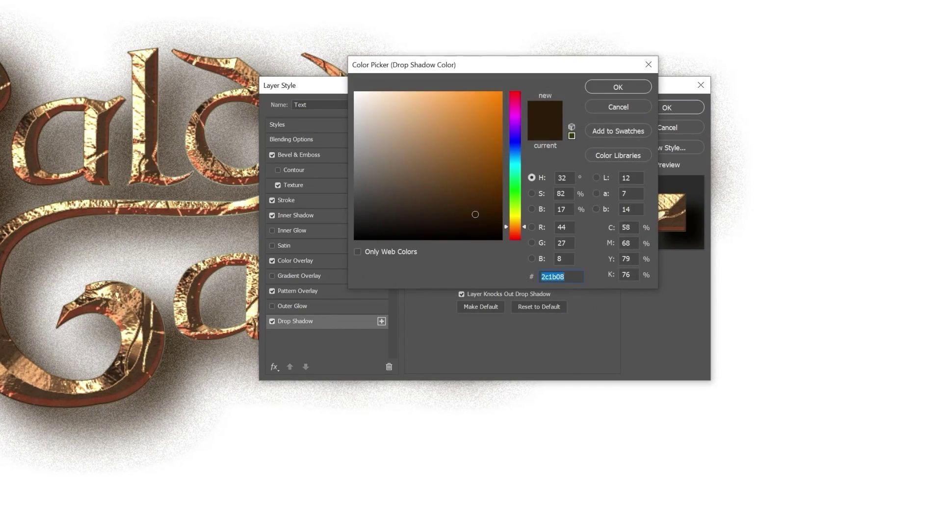
{"action": "type", "text": "000000"}
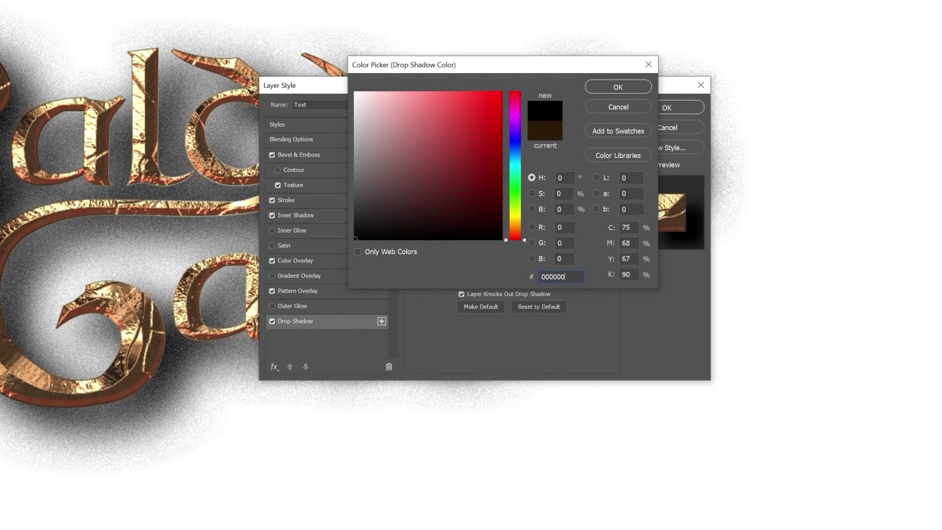
{"action": "left_click", "coordinate": [614, 90]}
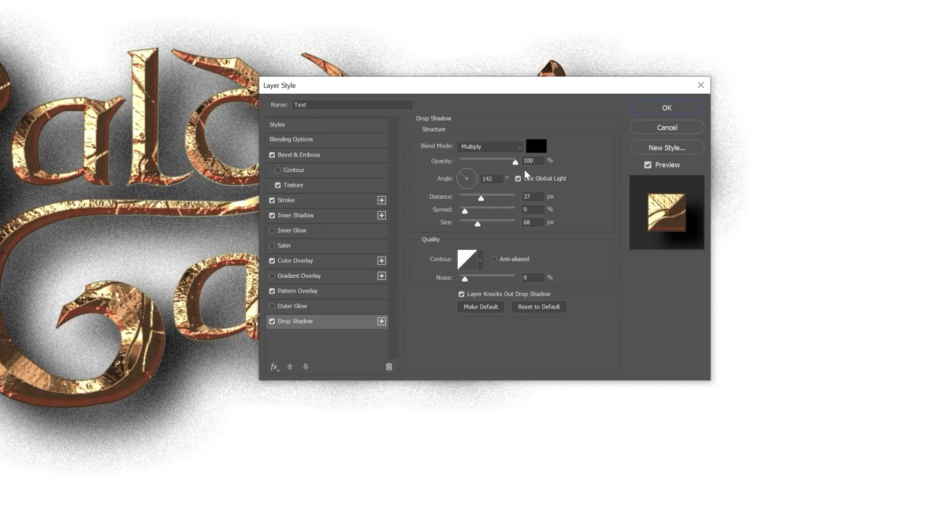
Set the Drop Shadow to 60% opacity, 25 px distance, 0% spread and 40 px size, and apply the layer style
{"action": "left_click_drag", "start_coordinate": [517, 163], "coordinate": [511, 164]}
{"action": "type", "text": "60"}
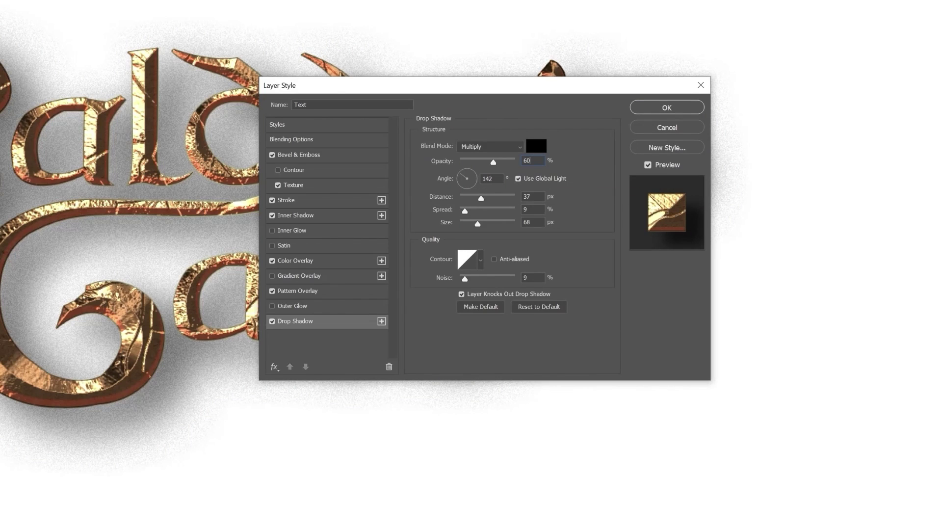
{"action": "type", "text": "25"}
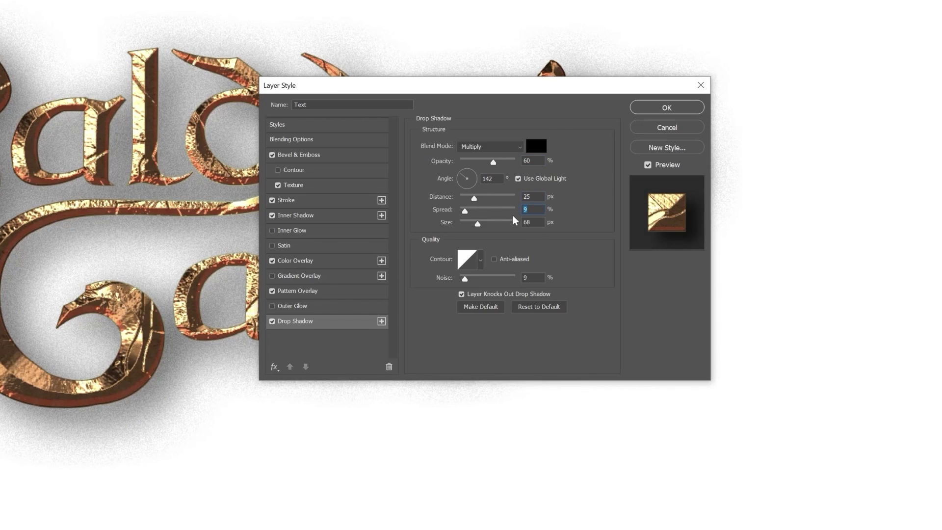
{"action": "type", "text": "040"}
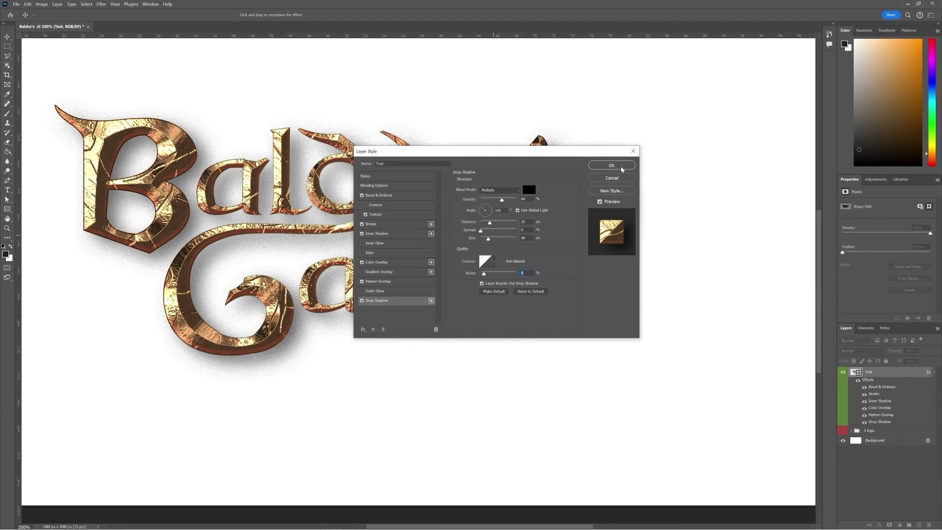
{"action": "left_click", "coordinate": [621, 169]}
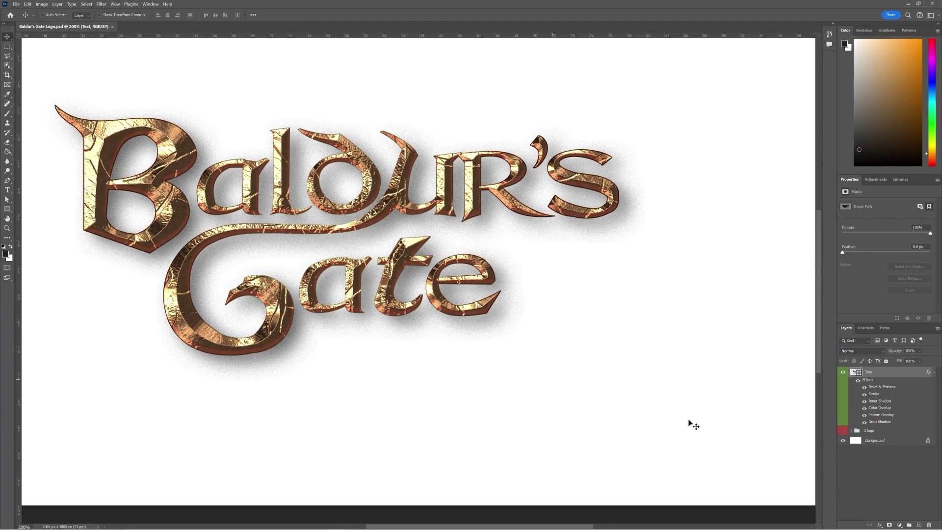
Show the 3 logo group and copy the Text layer's style onto Shape 1, Shape 2 and Shape 3
{"action": "left_click", "coordinate": [842, 430]}
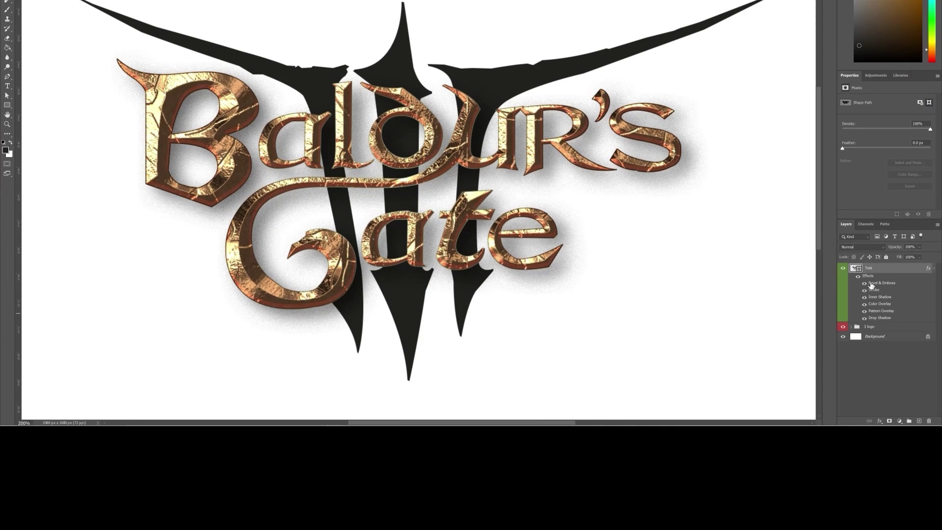
{"action": "right_click", "coordinate": [879, 269]}
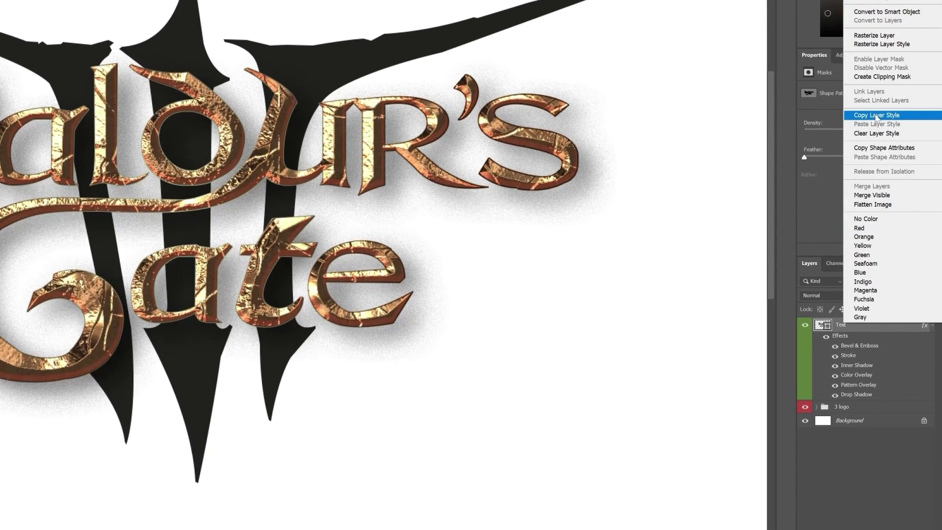
{"action": "left_click", "coordinate": [877, 116]}
{"action": "left_click", "coordinate": [816, 406]}
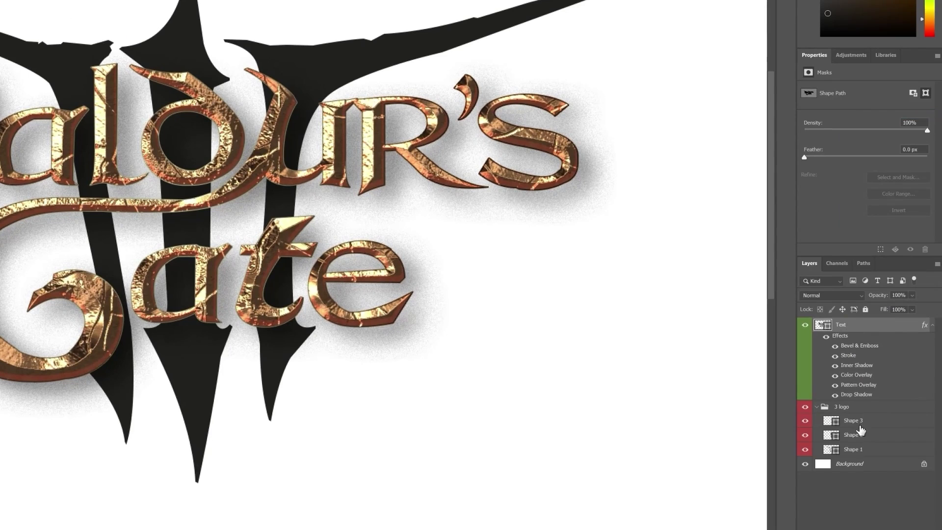
{"action": "left_click", "coordinate": [856, 451]}
{"action": "right_click", "coordinate": [871, 454]}
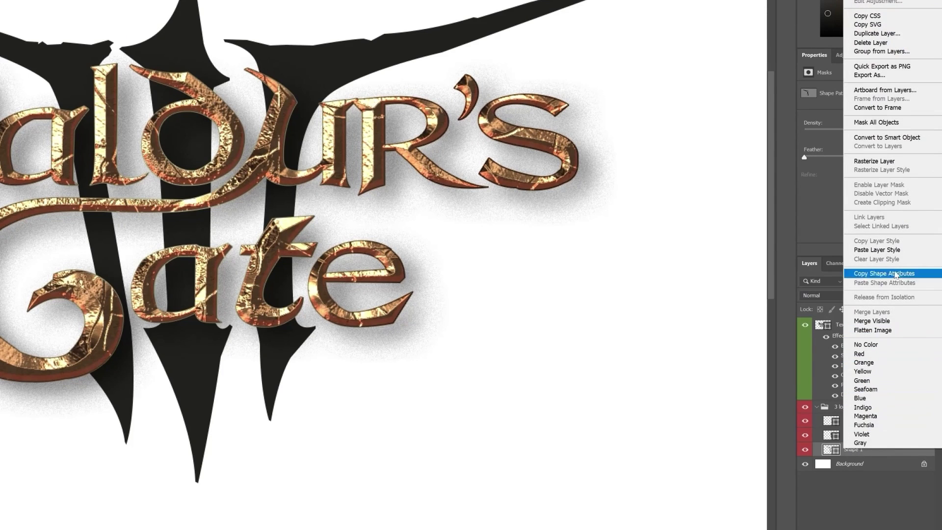
{"action": "left_click", "coordinate": [895, 252]}
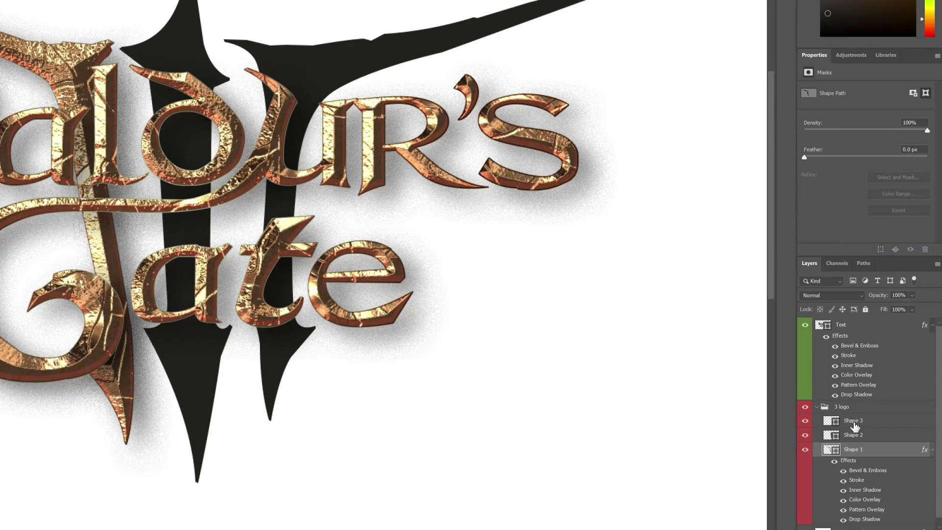
{"action": "left_click", "coordinate": [865, 436]}
{"action": "left_click", "coordinate": [888, 221]}
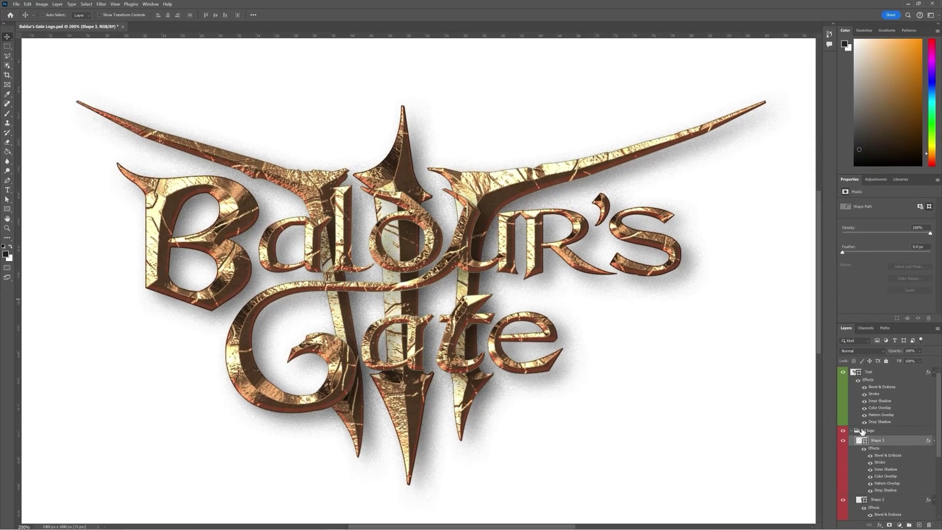
Collapse the 3 logo group and hide it
{"action": "left_click", "coordinate": [838, 409]}
{"action": "left_click", "coordinate": [853, 431]}
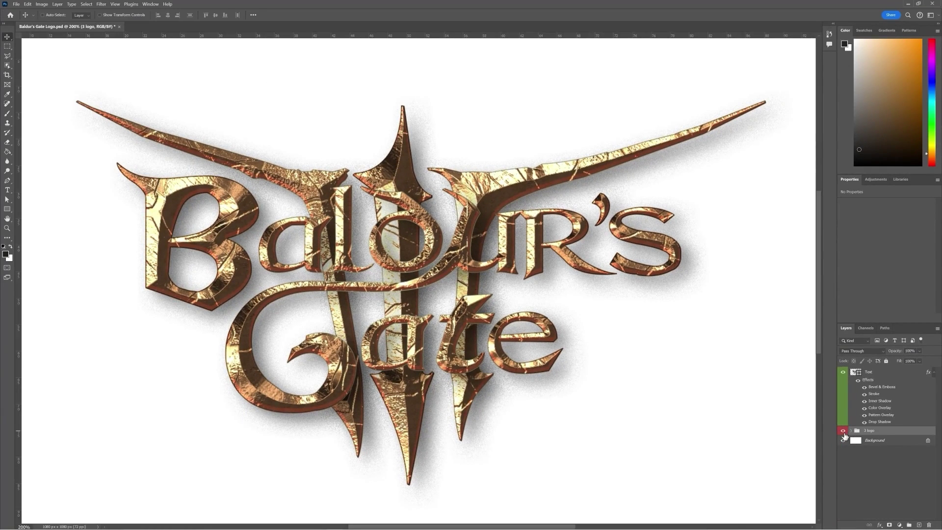
{"action": "left_click", "coordinate": [844, 431]}
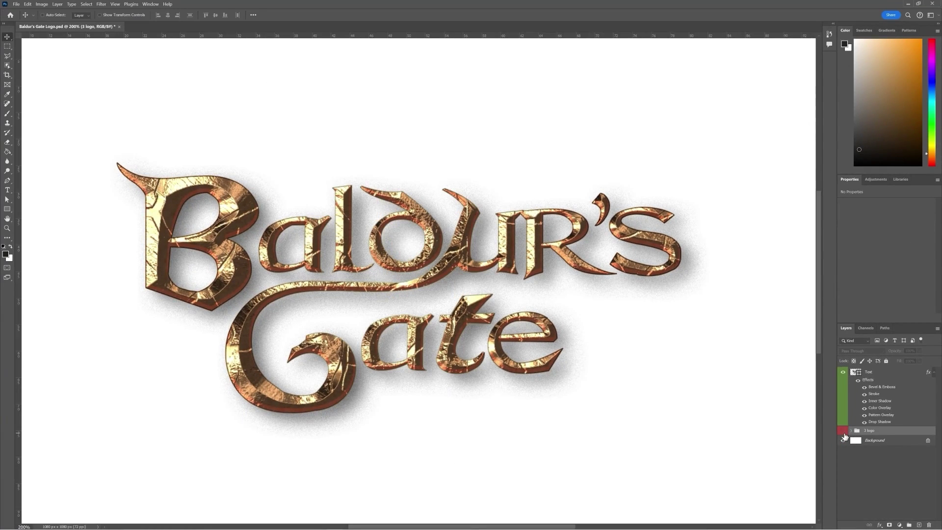
Draw a dark Pen tool shape about 222 by 120 px over the B's upper bowl and move its layer above Text
{"action": "left_click", "coordinate": [8, 181]}
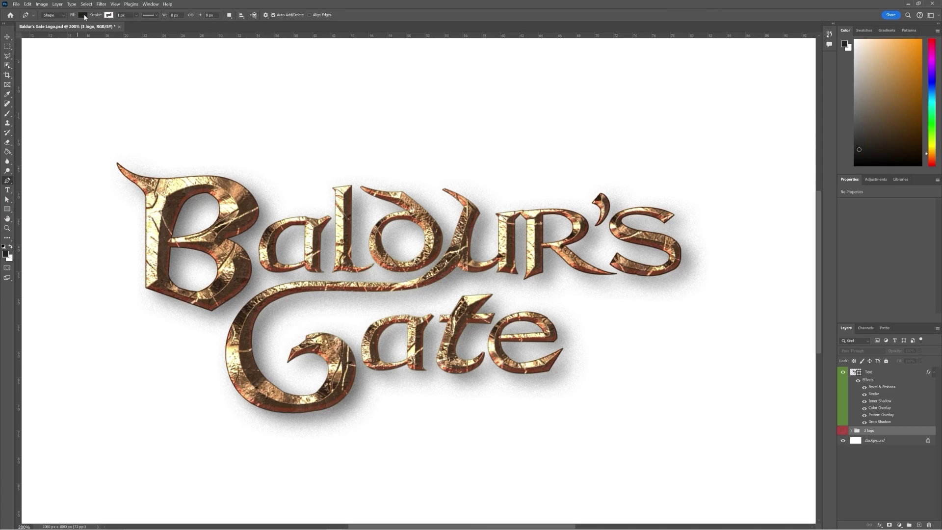
{"action": "left_click", "coordinate": [142, 179]}
{"action": "left_click", "coordinate": [151, 184]}
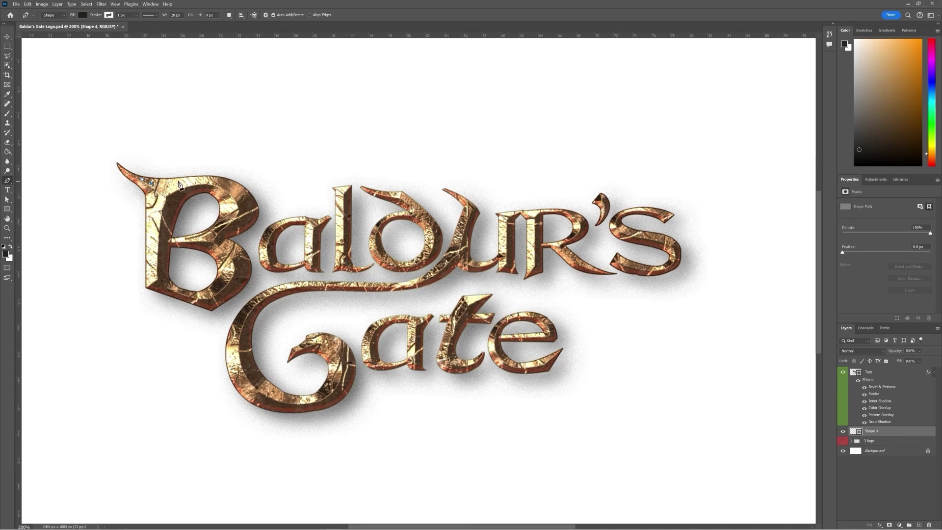
{"action": "left_click_drag", "start_coordinate": [214, 180], "coordinate": [228, 238]}
{"action": "left_click_drag", "start_coordinate": [892, 432], "coordinate": [899, 374]}
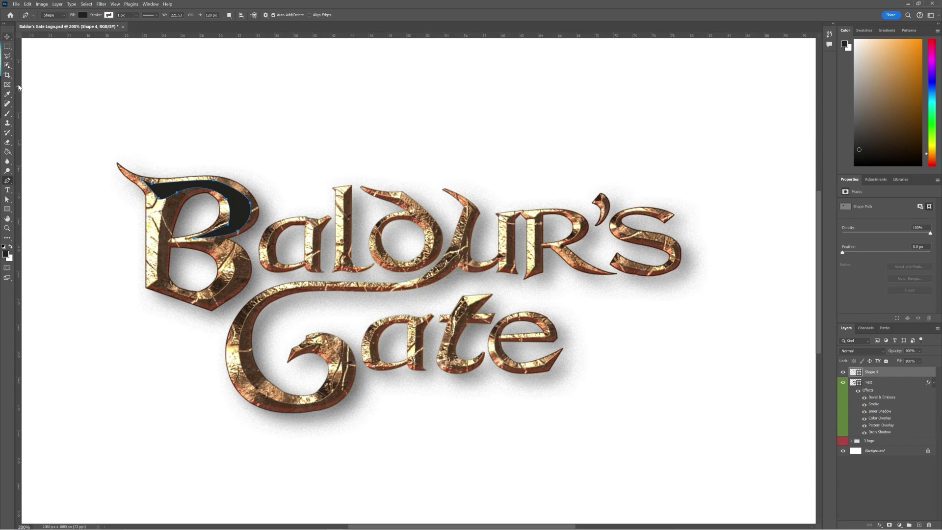
Draw a dark Pen tool shape about 79 by 204 px over the B's vertical stem
{"action": "left_click", "coordinate": [8, 180]}
{"action": "key", "text": "ctrl+plus"}
{"action": "key", "text": "ctrl+plus"}
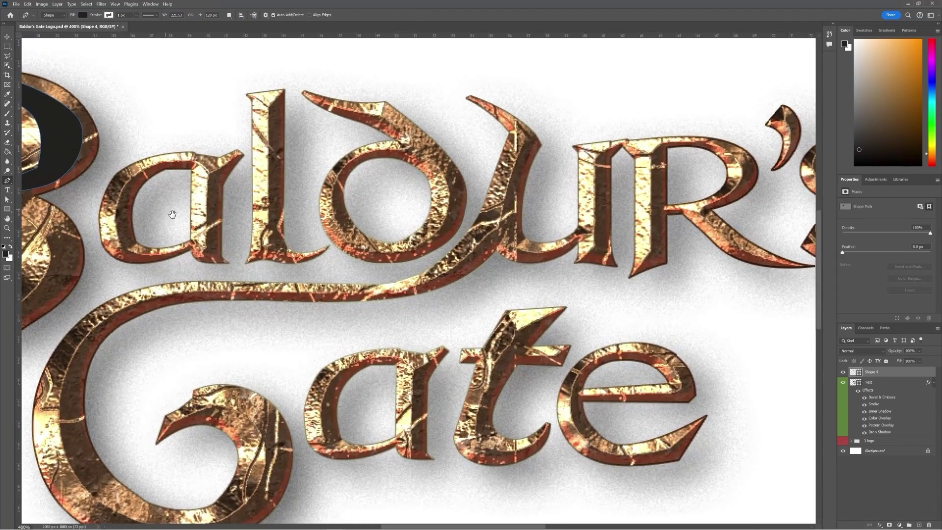
{"action": "left_click_drag", "start_coordinate": [172, 213], "coordinate": [522, 249]}
{"action": "left_click", "coordinate": [229, 128]}
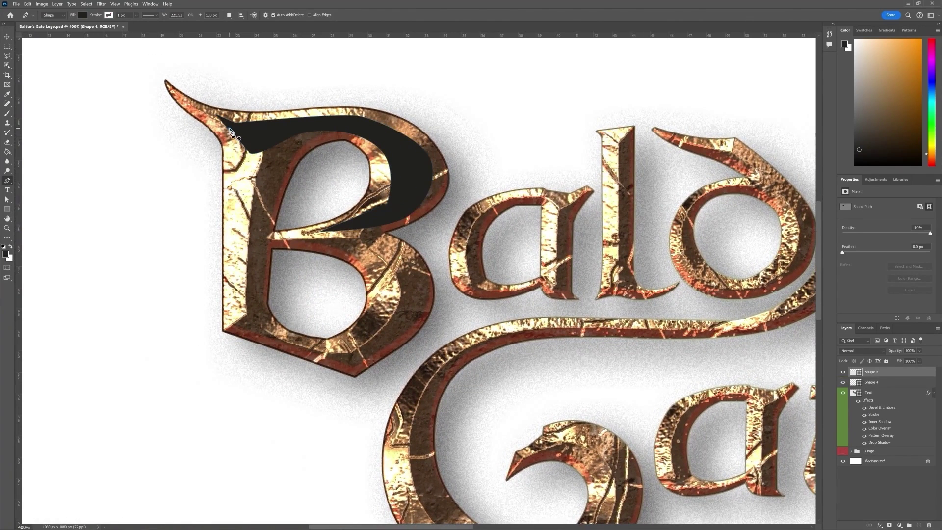
{"action": "left_click", "coordinate": [230, 317]}
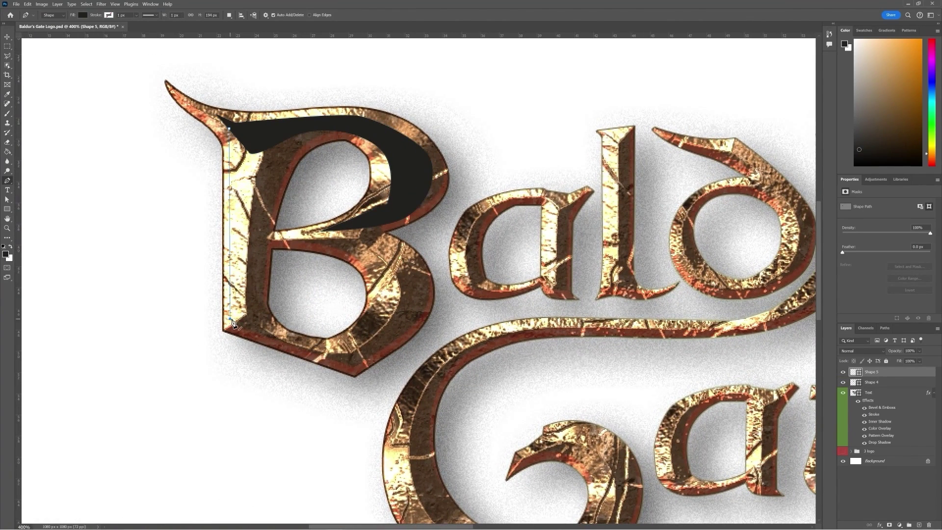
{"action": "left_click", "coordinate": [257, 310]}
{"action": "left_click_drag", "start_coordinate": [297, 135], "coordinate": [338, 104]}
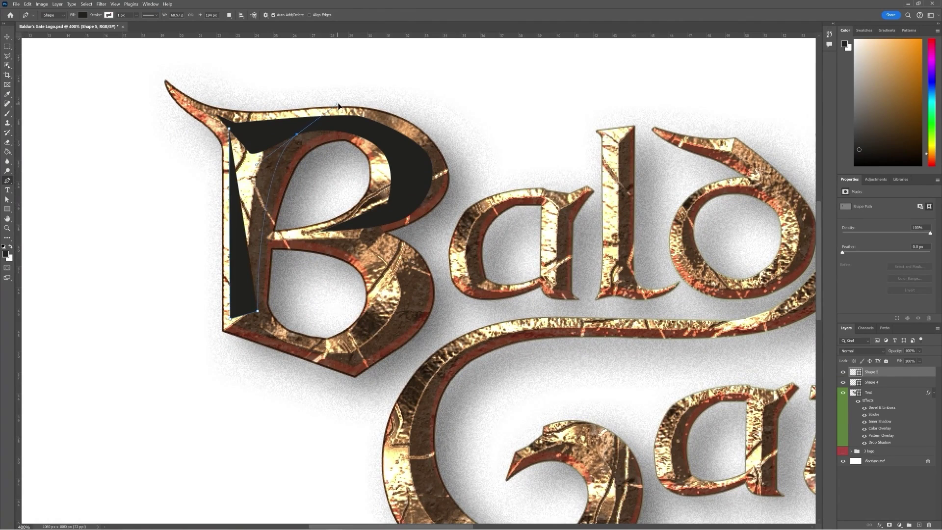
{"action": "left_click", "coordinate": [229, 129]}
{"action": "key", "text": "a"}
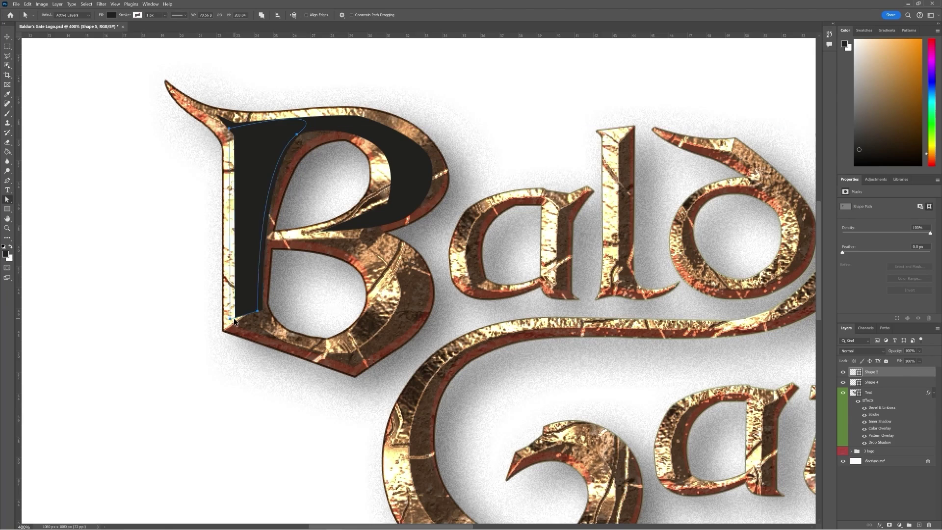
{"action": "left_click", "coordinate": [254, 221]}
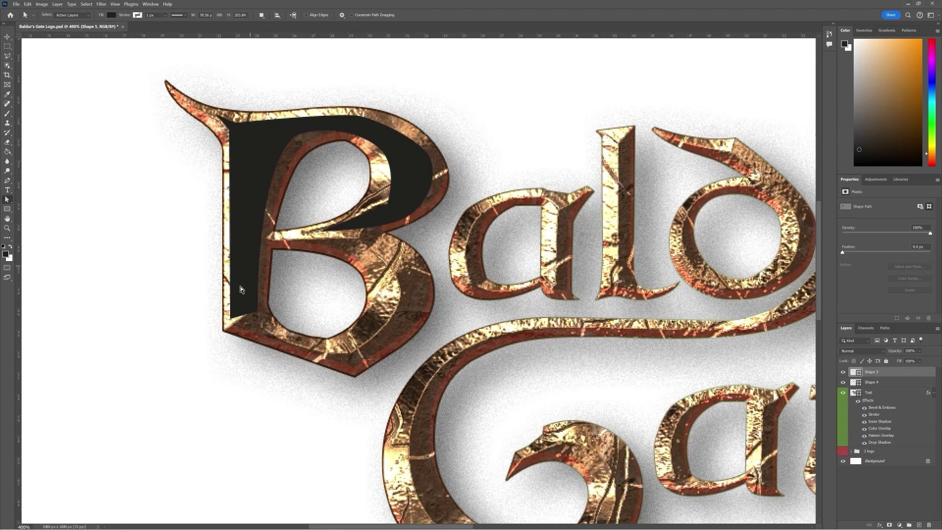
Draw a dark Pen tool shape about 180 by 64 px along the bottom of the B's lower bowl
{"action": "left_click", "coordinate": [7, 180]}
{"action": "left_click", "coordinate": [249, 305]}
{"action": "left_click_drag", "start_coordinate": [292, 338], "coordinate": [308, 343]}
{"action": "mouse_move", "coordinate": [341, 345]}
{"action": "left_mouse_down"}
{"action": "mouse_move", "coordinate": [355, 339]}
{"action": "mouse_move", "coordinate": [343, 368]}
{"action": "left_mouse_up"}
{"action": "left_click", "coordinate": [371, 322]}
{"action": "left_click", "coordinate": [408, 336]}
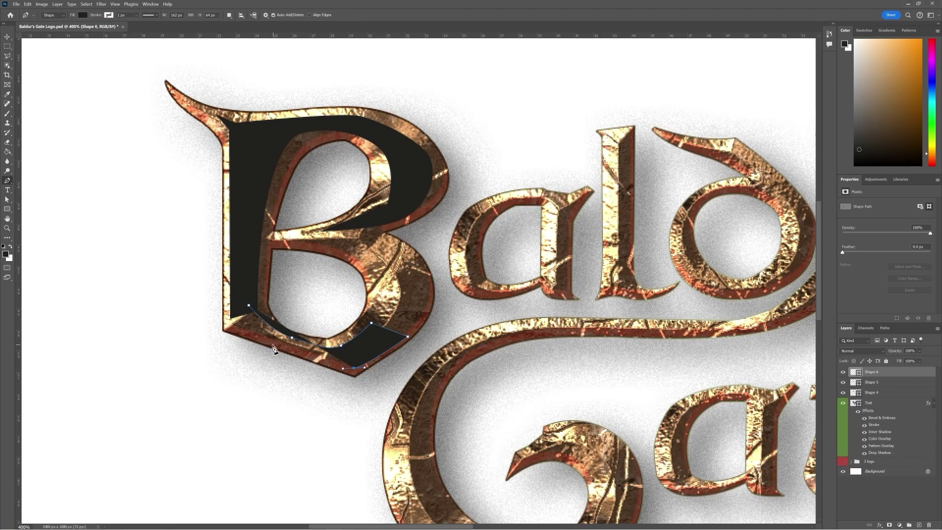
{"action": "left_click", "coordinate": [259, 337]}
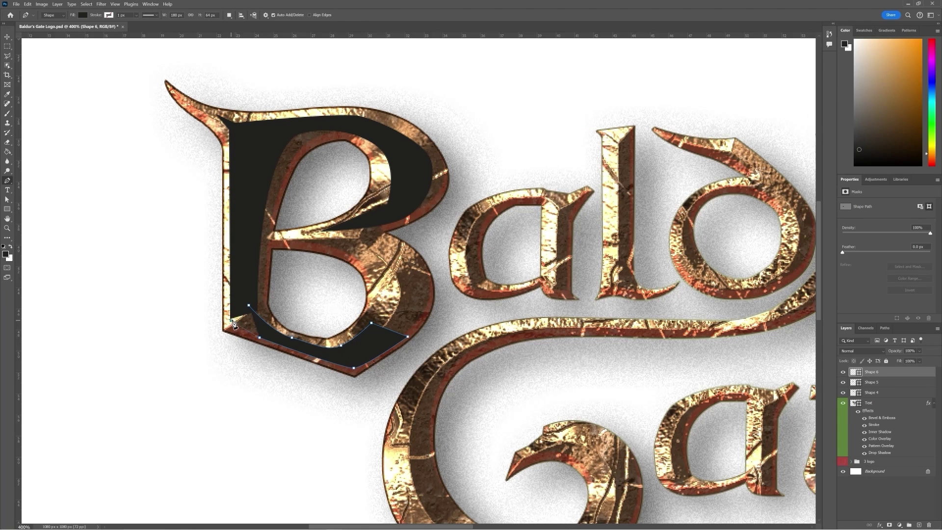
{"action": "left_click", "coordinate": [231, 320]}
{"action": "left_click", "coordinate": [248, 305]}
{"action": "key", "text": "v"}
Examine the black shapes laid over the letters of both words at close range
{"action": "scroll", "coordinate": [332, 409], "scroll_direction": "down", "scroll_amount": 5}
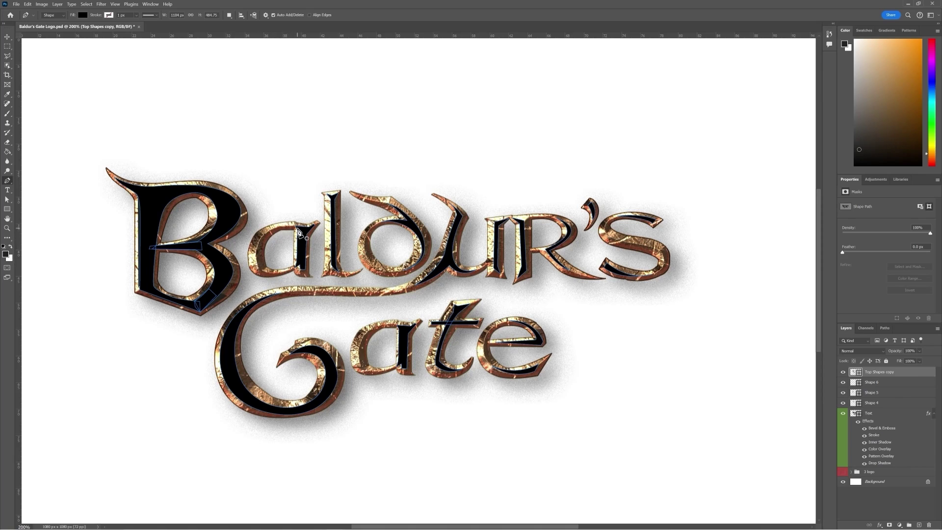
{"action": "scroll", "coordinate": [298, 231], "scroll_direction": "up", "scroll_amount": 2}
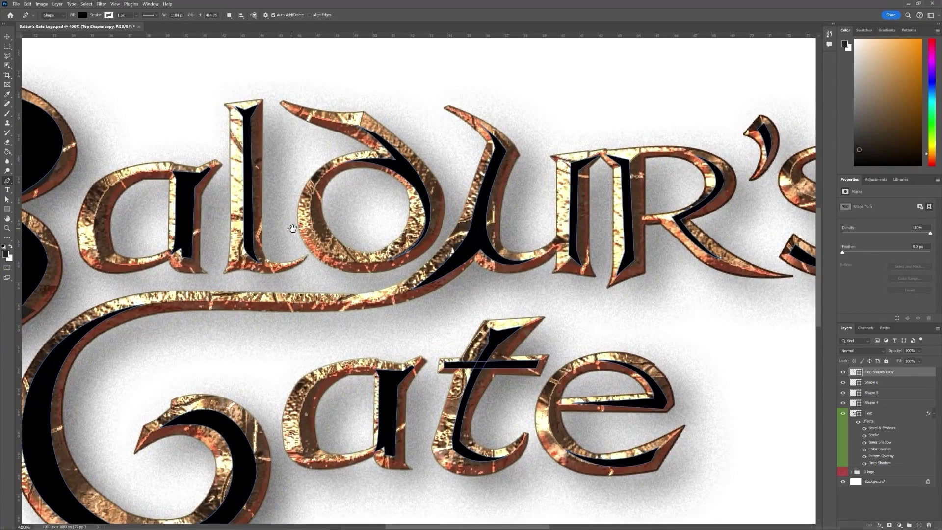
{"action": "left_click_drag", "start_coordinate": [293, 225], "coordinate": [499, 226]}
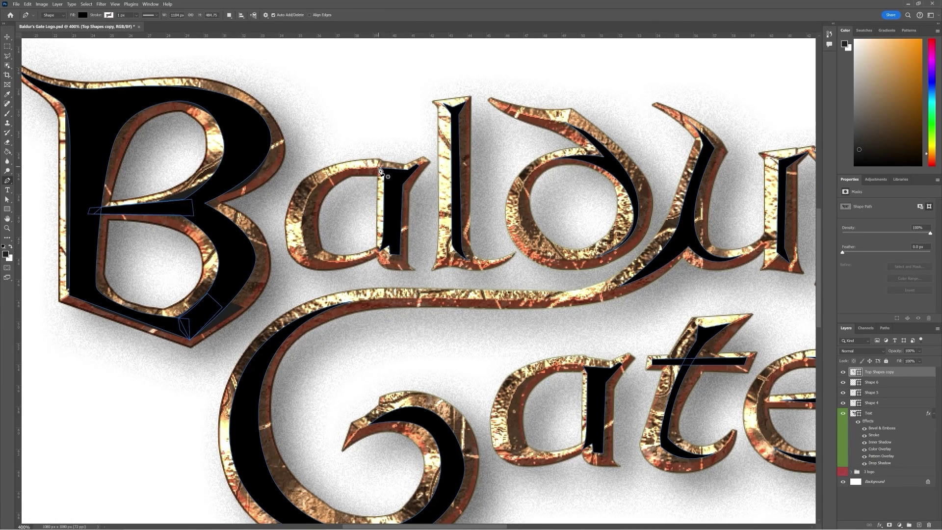
{"action": "left_click_drag", "start_coordinate": [529, 244], "coordinate": [380, 243]}
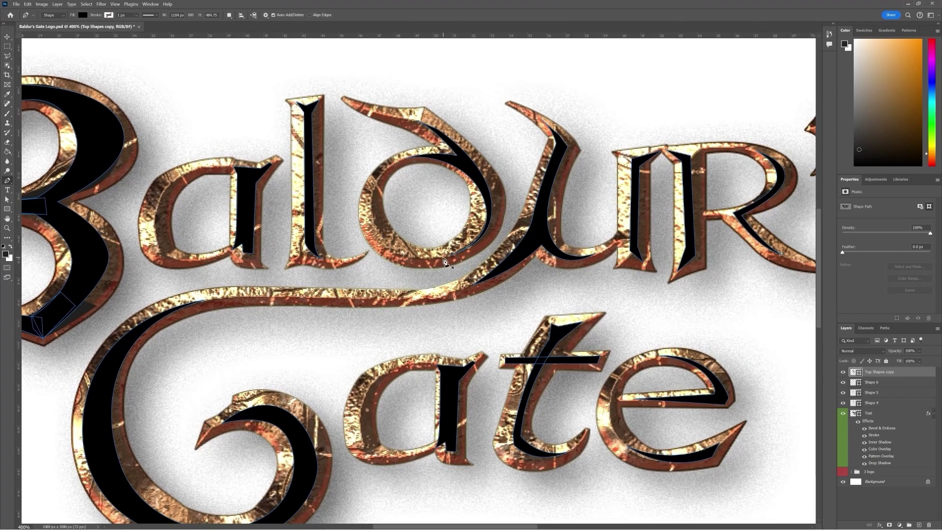
{"action": "left_click_drag", "start_coordinate": [554, 264], "coordinate": [340, 262]}
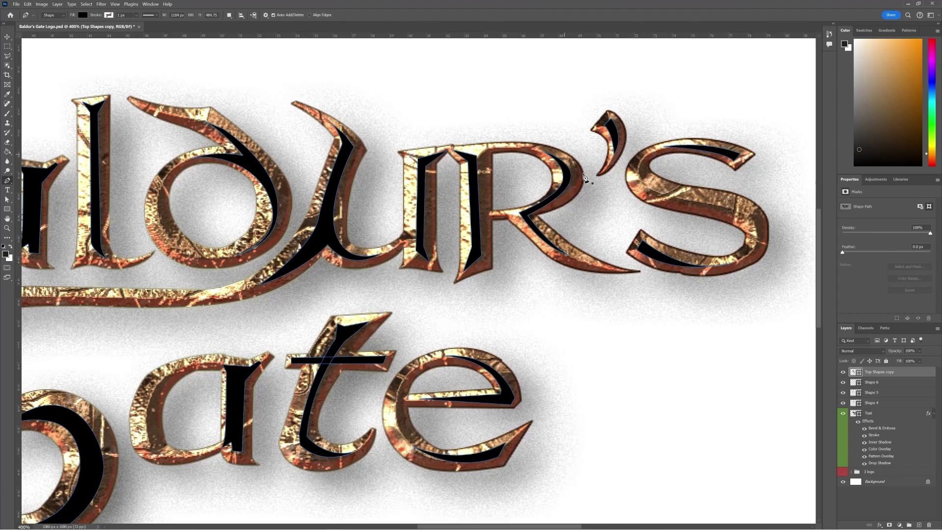
{"action": "left_click_drag", "start_coordinate": [282, 345], "coordinate": [532, 290]}
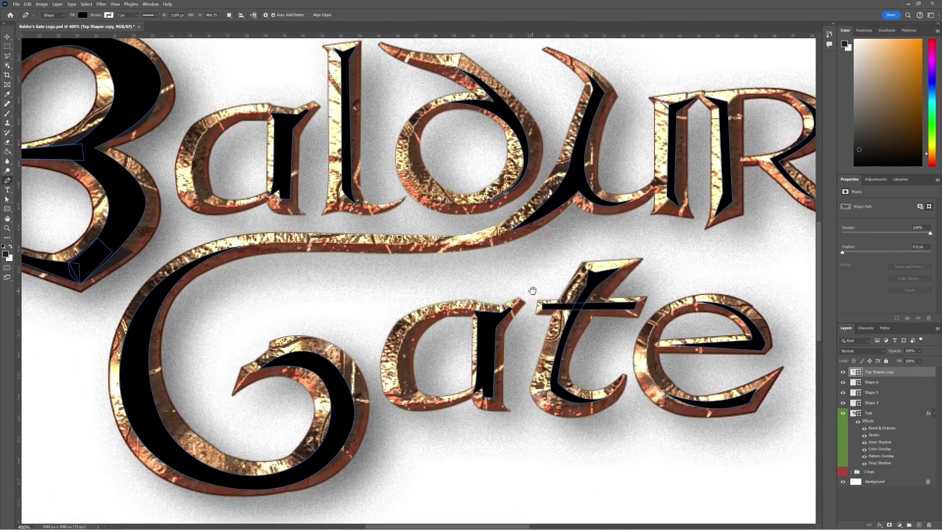
{"action": "key", "text": "ctrl+minus"}
{"action": "left_click_drag", "start_coordinate": [670, 252], "coordinate": [637, 272]}
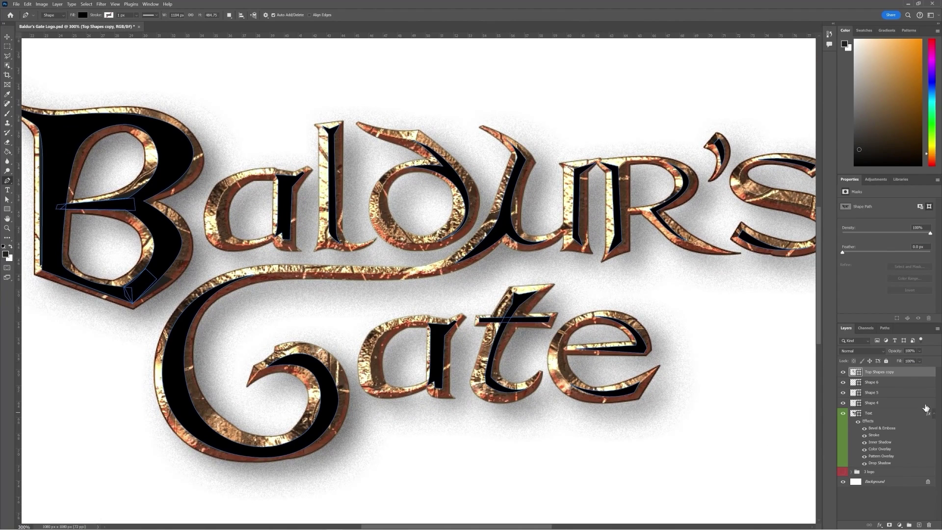
Merge Shape 4, Shape 5, Shape 6 and Top Shapes copy into one shape layer and rename it Top Shapes
{"action": "left_click", "coordinate": [904, 404]}
{"action": "left_click", "coordinate": [905, 374], "text": "shift"}
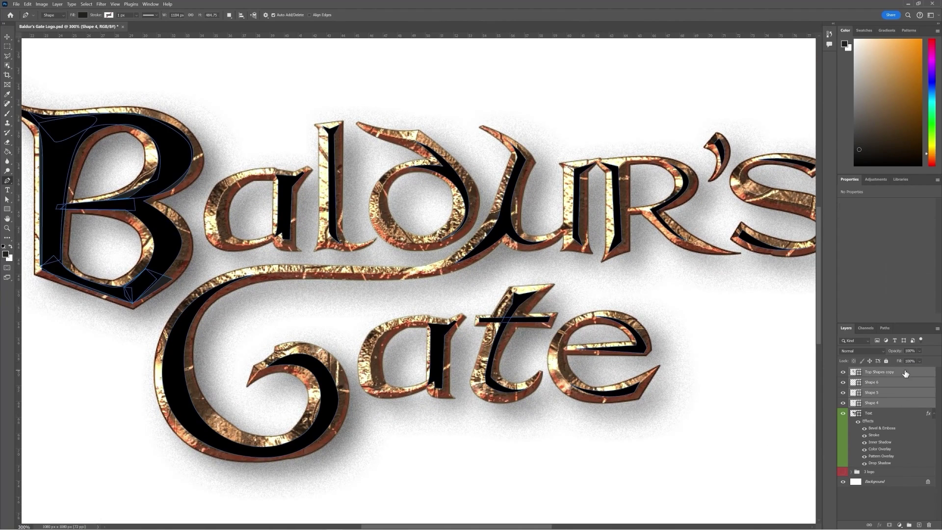
{"action": "right_click", "coordinate": [905, 373]}
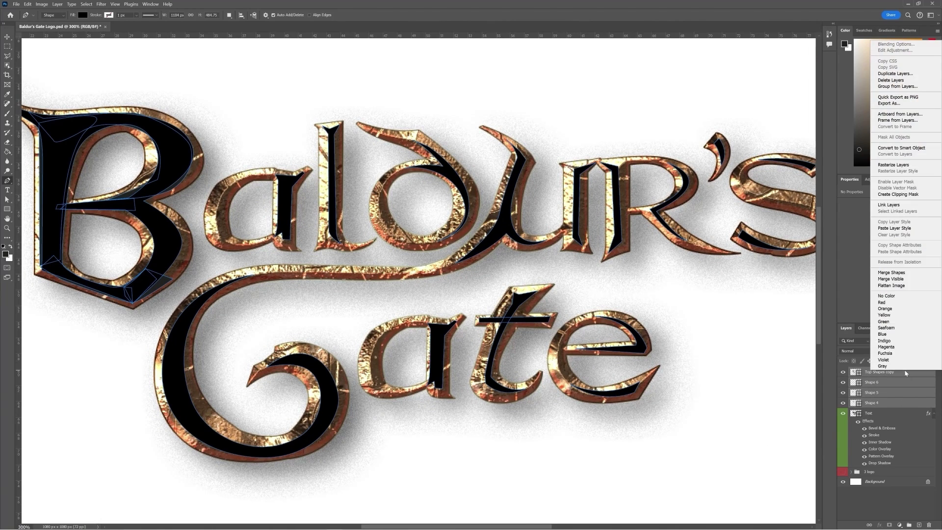
{"action": "left_click", "coordinate": [892, 272]}
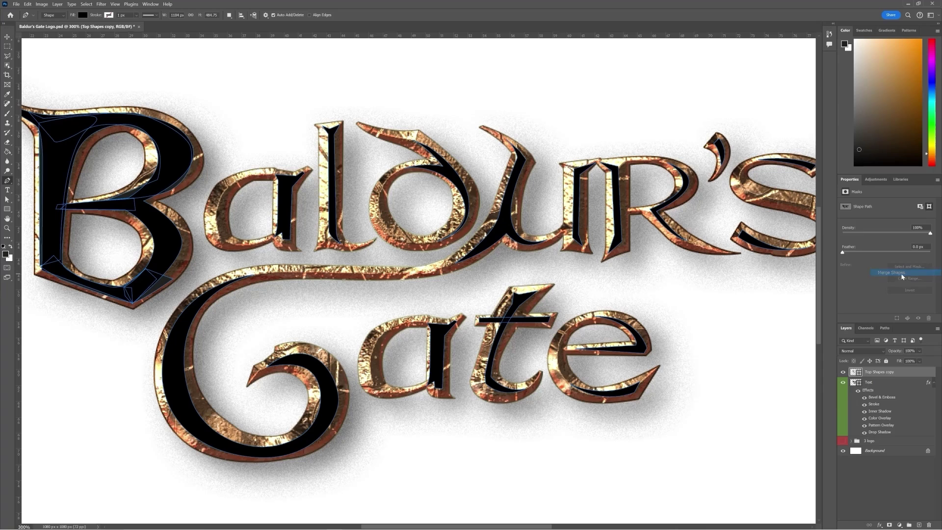
{"action": "double_click", "coordinate": [883, 374]}
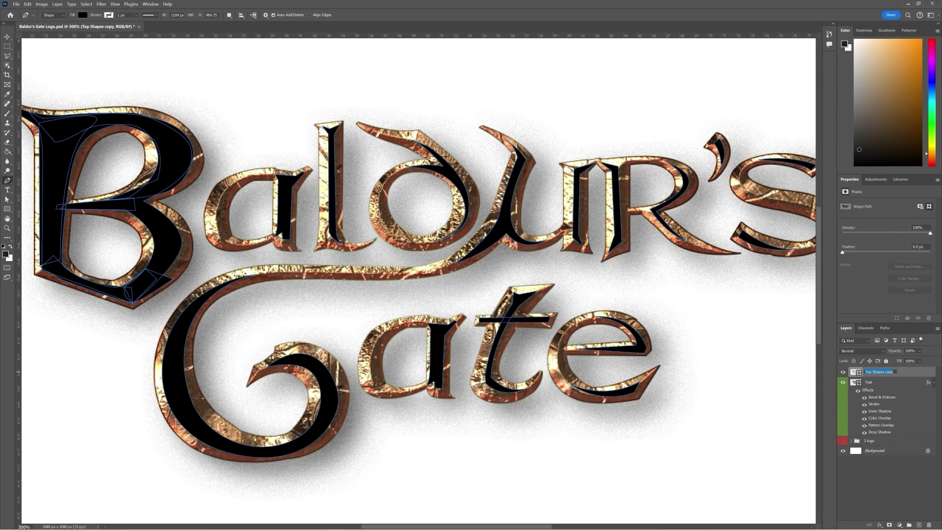
{"action": "type", "text": "Top Shapes"}
{"action": "key", "text": "Return"}
Add Bevel & Emboss with a size of 0 px to the Top Shapes layer and enable its Texture
{"action": "right_click", "coordinate": [873, 375]}
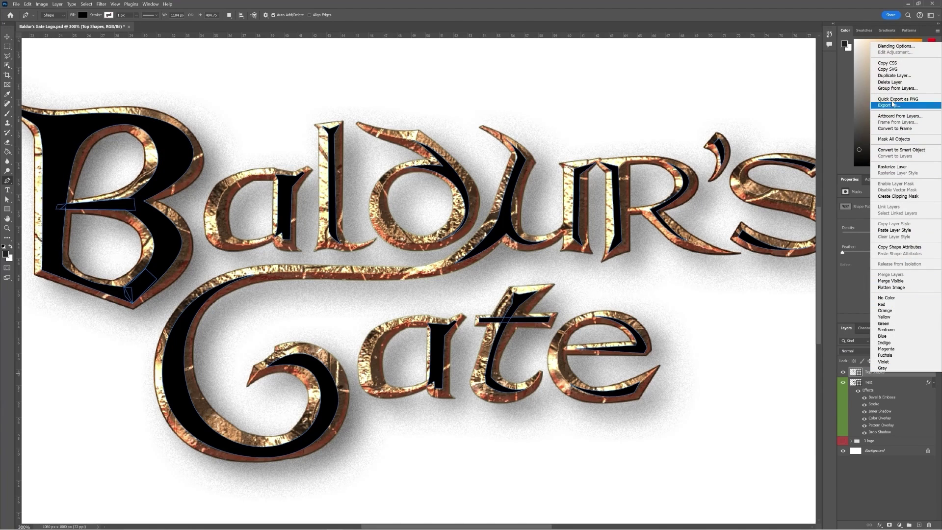
{"action": "left_click", "coordinate": [896, 46]}
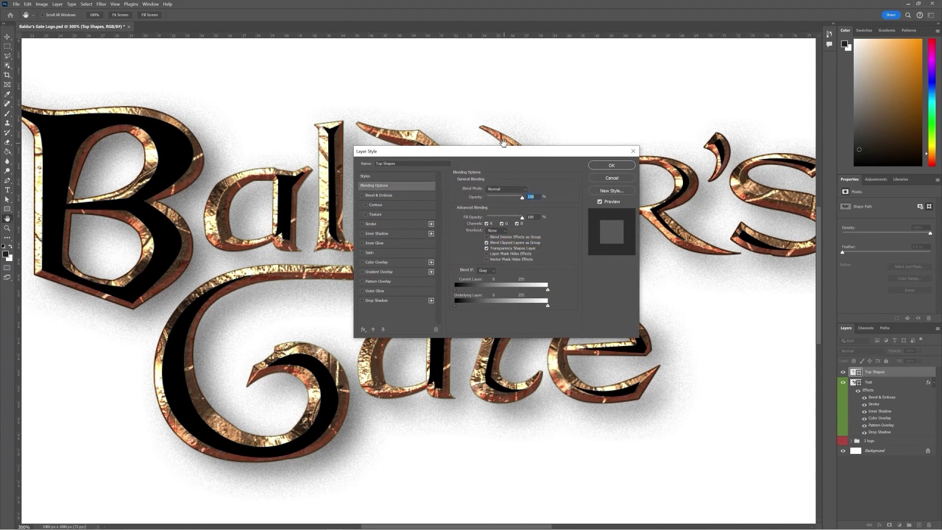
{"action": "left_click", "coordinate": [390, 197]}
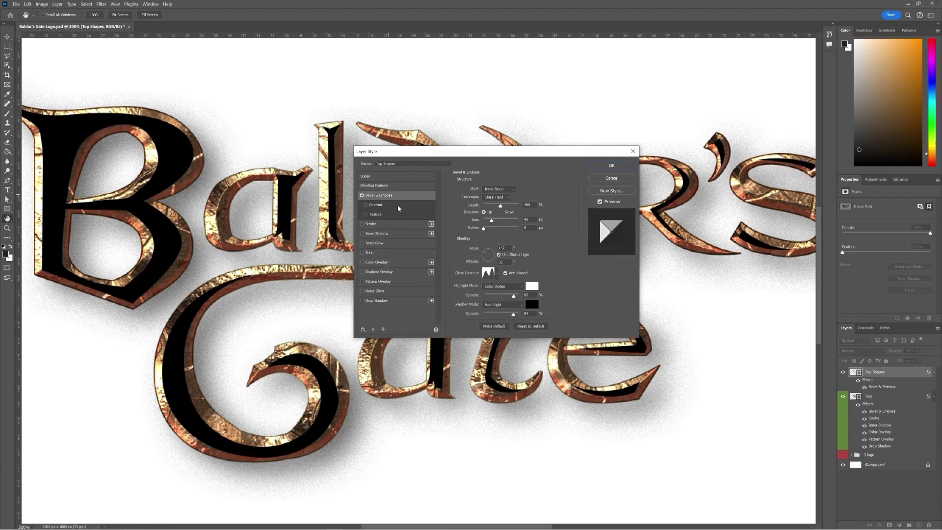
{"action": "left_click", "coordinate": [528, 220]}
{"action": "type", "text": "0"}
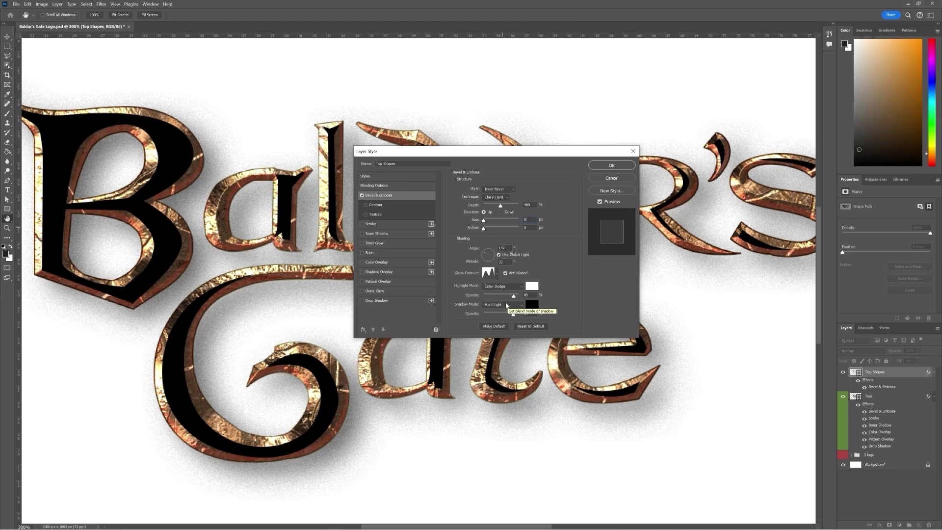
{"action": "left_click", "coordinate": [366, 215]}
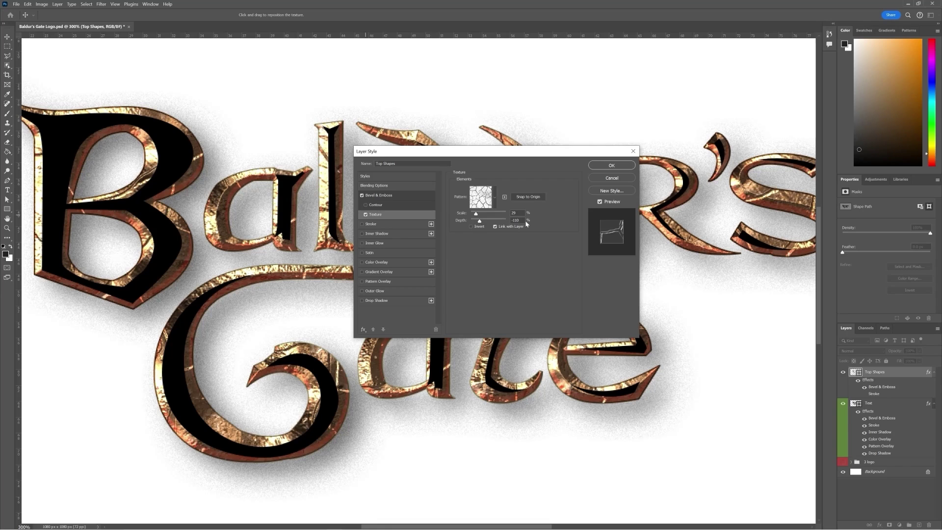
Enable the gradient Stroke on Top Shapes and set its gradient's first opacity stop to 0%
{"action": "left_click", "coordinate": [382, 224]}
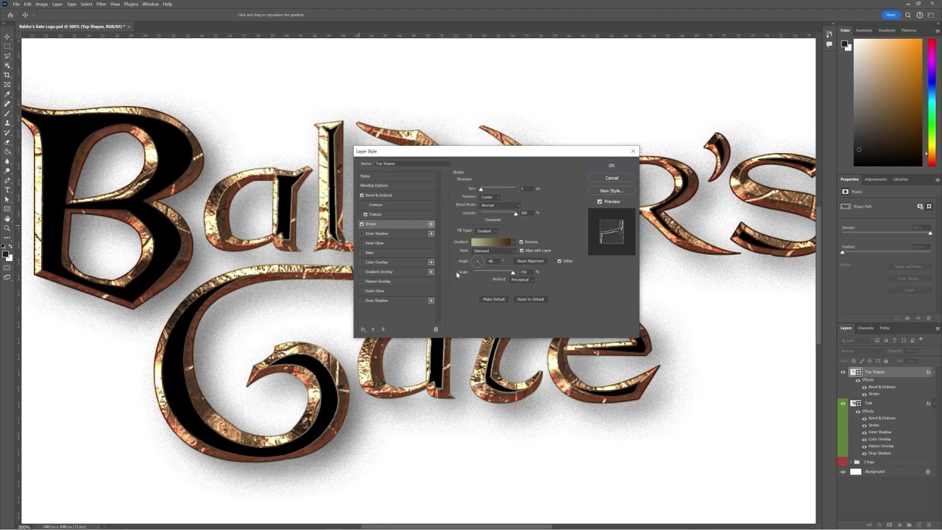
{"action": "left_click", "coordinate": [500, 246]}
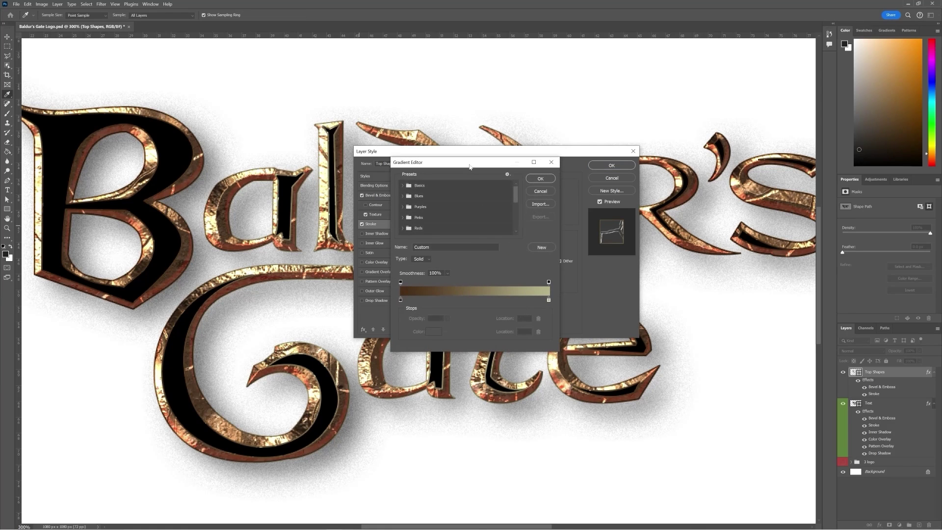
{"action": "left_click_drag", "start_coordinate": [470, 167], "coordinate": [474, 174]}
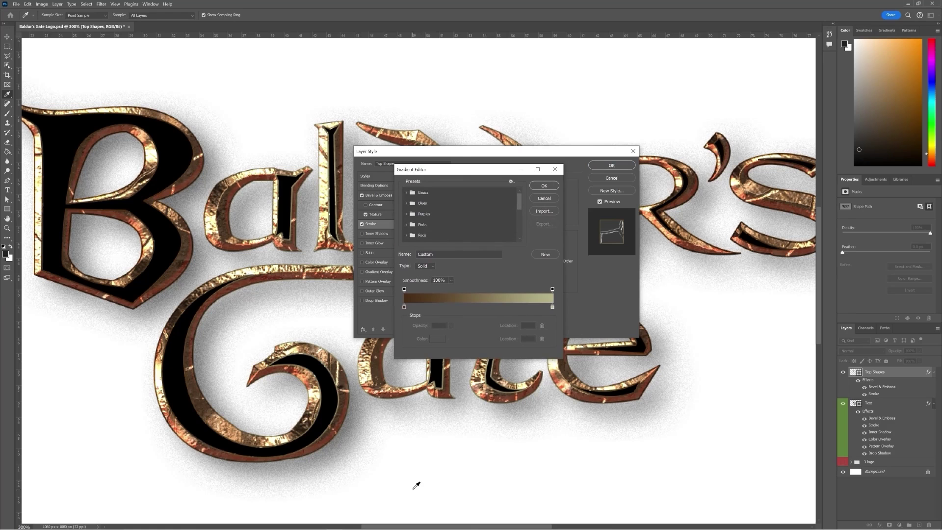
{"action": "left_click", "coordinate": [404, 289]}
{"action": "type", "text": "0"}
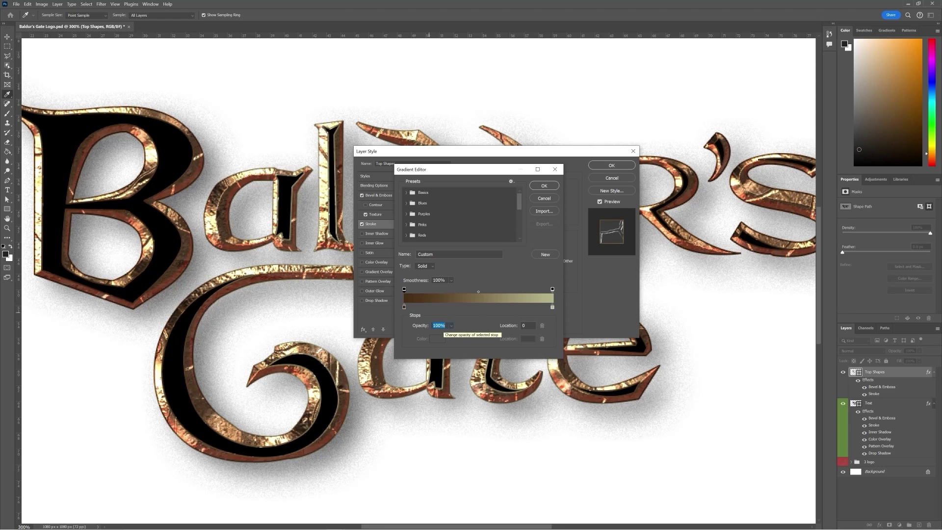
Add 100% opacity stops to the stroke gradient at locations 10 and 19
{"action": "left_click", "coordinate": [415, 291]}
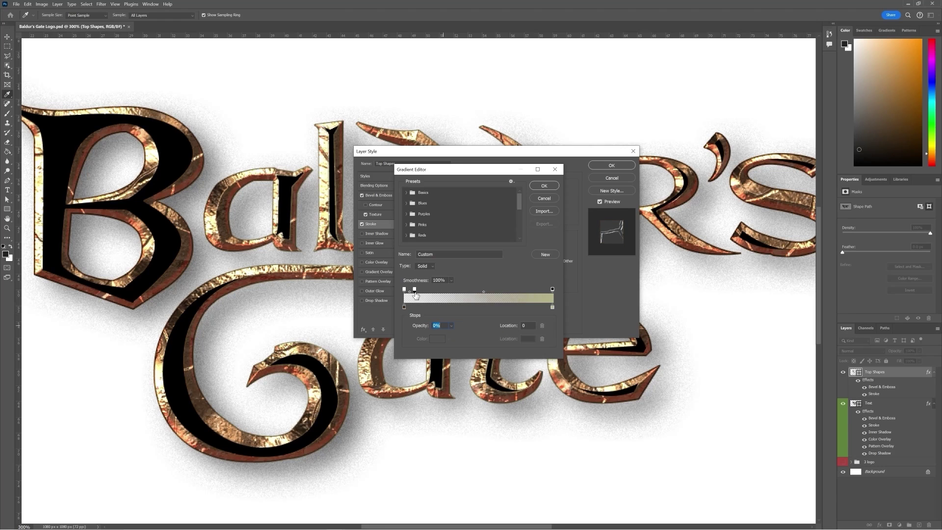
{"action": "type", "text": "10"}
{"action": "left_click", "coordinate": [437, 325]}
{"action": "type", "text": "100"}
{"action": "left_click", "coordinate": [427, 291]}
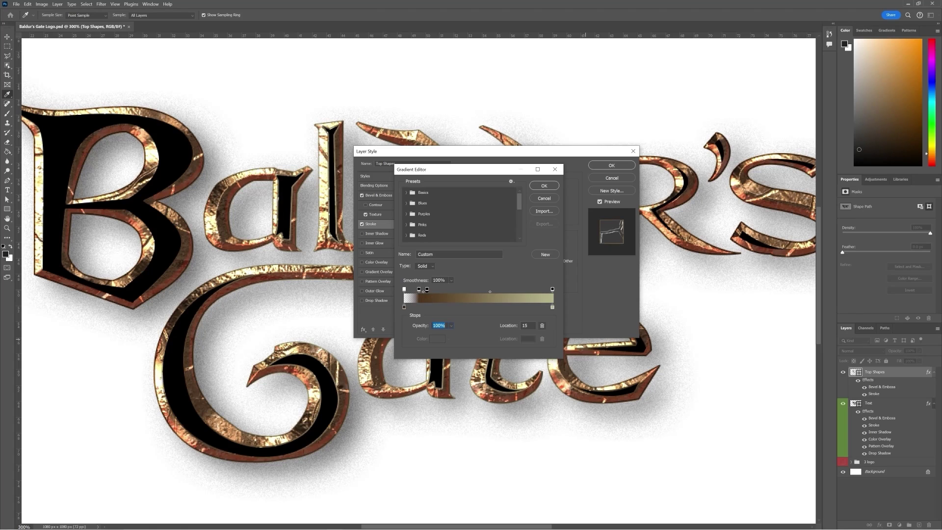
{"action": "left_click_drag", "start_coordinate": [531, 326], "coordinate": [461, 324]}
{"action": "type", "text": "19"}
Add a 0% opacity stop at location 34 and a 100% stop at location 40 to the stroke gradient
{"action": "left_click", "coordinate": [444, 291]}
{"action": "type", "text": "34"}
{"action": "key", "text": "Tab"}
{"action": "type", "text": "0"}
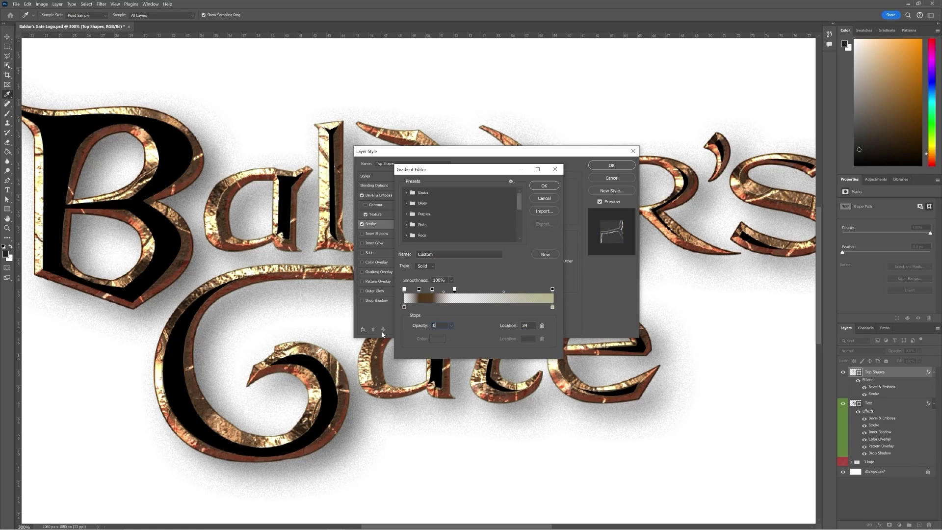
{"action": "left_click", "coordinate": [461, 290]}
{"action": "type", "text": "40"}
{"action": "left_click_drag", "start_coordinate": [443, 326], "coordinate": [396, 326]}
{"action": "type", "text": "100"}
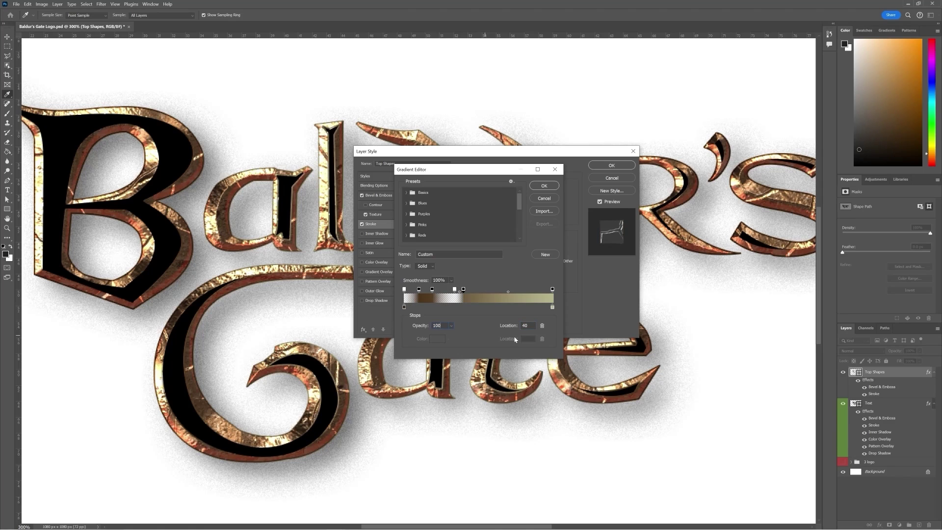
Add a 0% opacity stop at location 55 and a 100% stop at location 67 to the stroke gradient
{"action": "left_click", "coordinate": [474, 290]}
{"action": "type", "text": "55"}
{"action": "key", "text": "Tab"}
{"action": "type", "text": "0"}
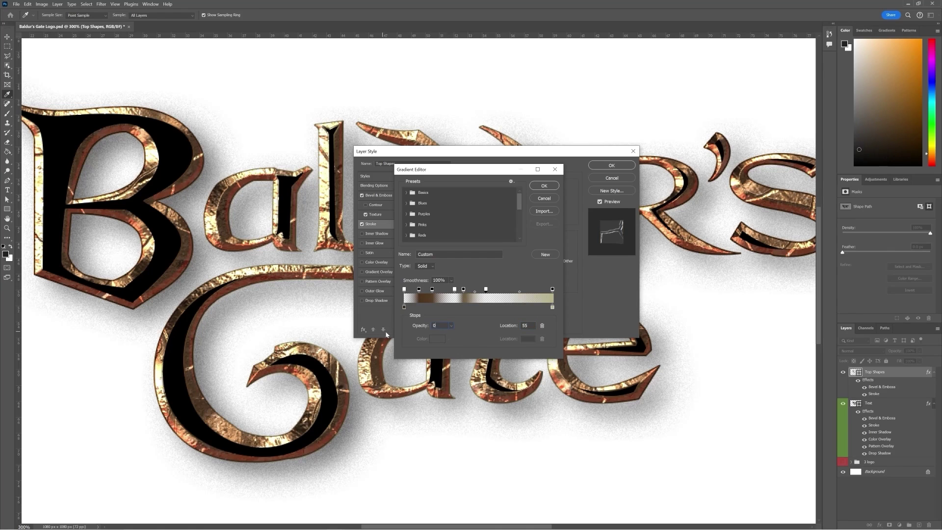
{"action": "left_click", "coordinate": [496, 290]}
{"action": "type", "text": "67"}
{"action": "left_click_drag", "start_coordinate": [443, 325], "coordinate": [406, 331]}
{"action": "type", "text": "100"}
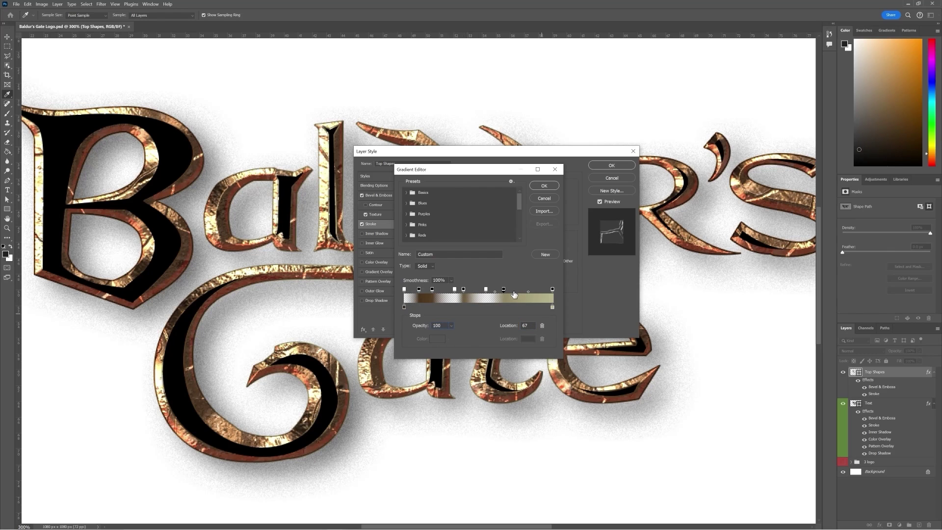
Add 0% opacity stops to the stroke gradient at locations 78 and 87
{"action": "left_click", "coordinate": [513, 291]}
{"action": "key", "text": "Tab"}
{"action": "type", "text": "78"}
{"action": "left_click_drag", "start_coordinate": [445, 327], "coordinate": [396, 329]}
{"action": "type", "text": "0"}
{"action": "left_click", "coordinate": [532, 290]}
{"action": "key", "text": "Tab"}
{"action": "type", "text": "87"}
Add a 100% opacity stop to the stroke gradient at location 92
{"action": "left_click", "coordinate": [545, 291]}
{"action": "key", "text": "Tab"}
{"action": "type", "text": "9"}
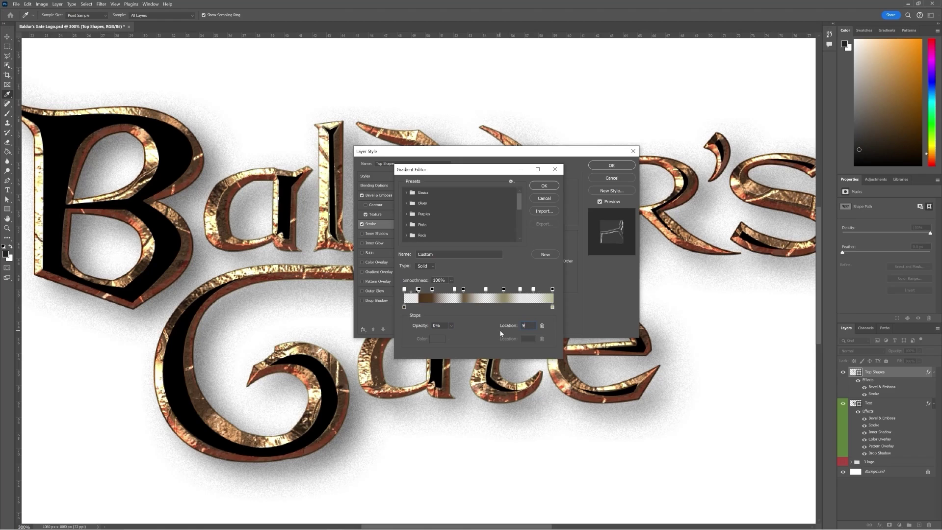
{"action": "type", "text": "2"}
{"action": "left_click_drag", "start_coordinate": [440, 325], "coordinate": [393, 329]}
{"action": "type", "text": "100"}
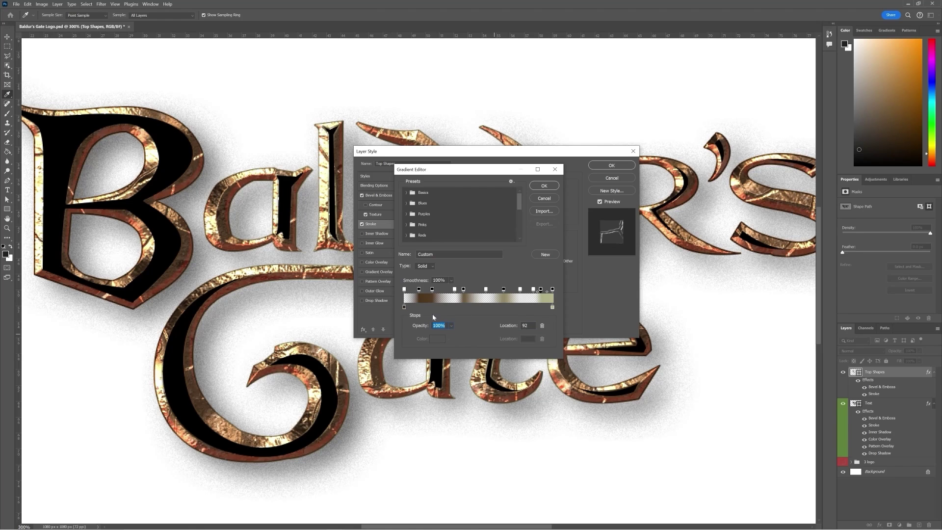
Place the first color stop of the stroke gradient at location 10 and color it #3a3524
{"action": "left_click", "coordinate": [404, 307]}
{"action": "type", "text": "10"}
{"action": "left_click", "coordinate": [437, 338]}
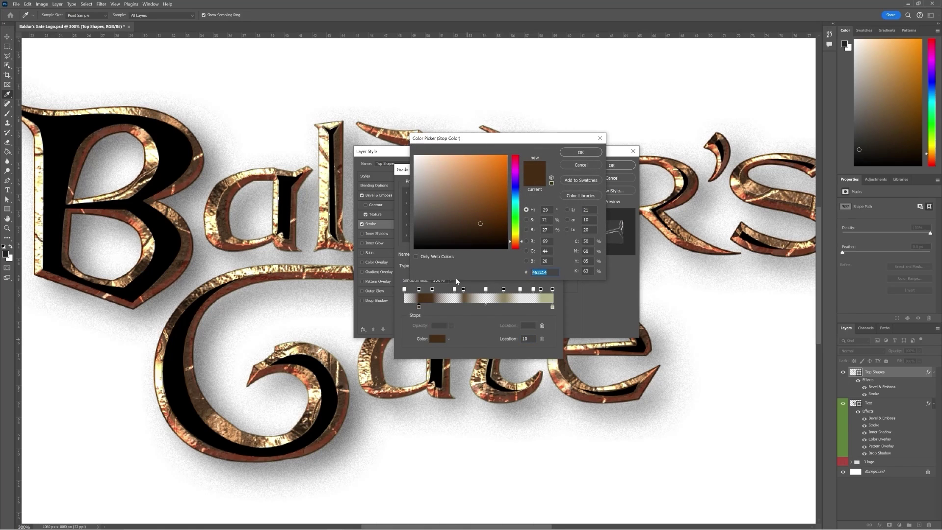
{"action": "type", "text": "3a35"}
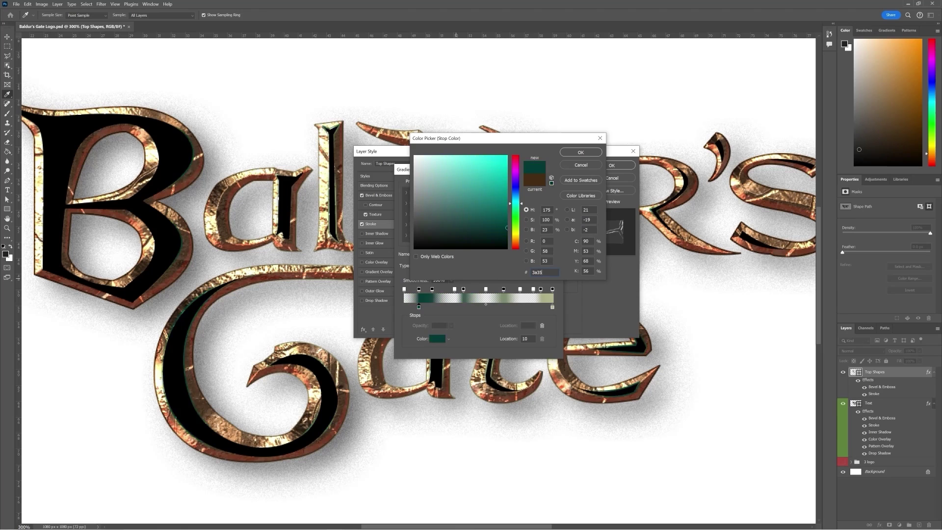
{"action": "type", "text": "24"}
{"action": "key", "text": "Return"}
Add a color stop to the stroke gradient at location 40 with color #b6ad7d
{"action": "left_click", "coordinate": [443, 307]}
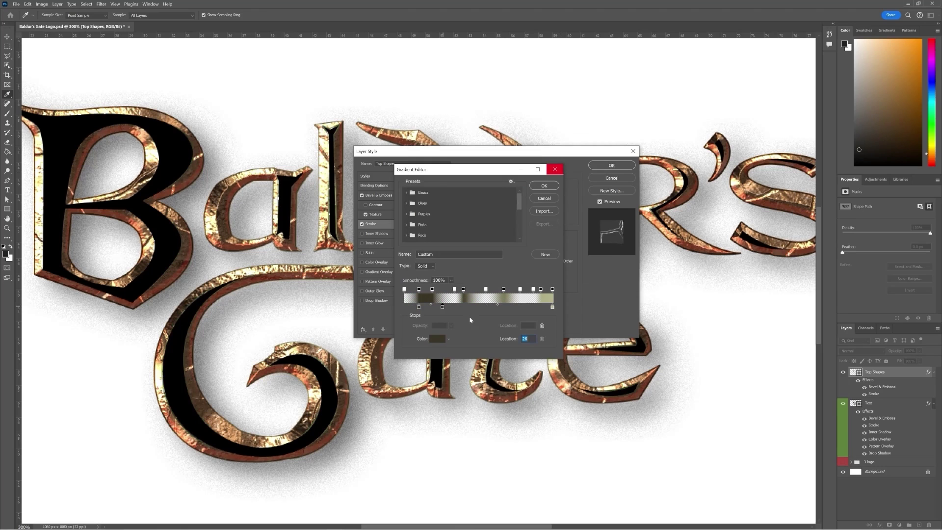
{"action": "left_click_drag", "start_coordinate": [528, 338], "coordinate": [464, 334]}
{"action": "type", "text": "40"}
{"action": "left_click", "coordinate": [441, 338]}
{"action": "type", "text": "b"}
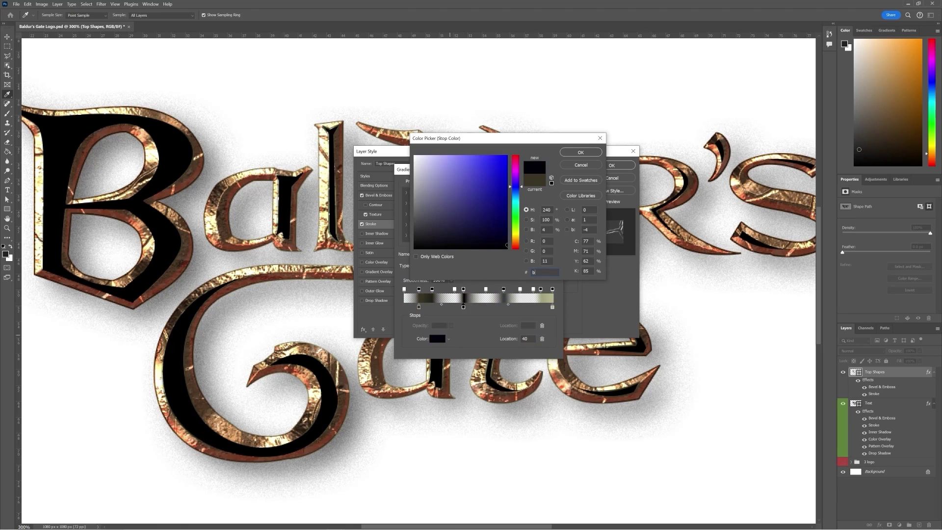
{"action": "type", "text": "6ad"}
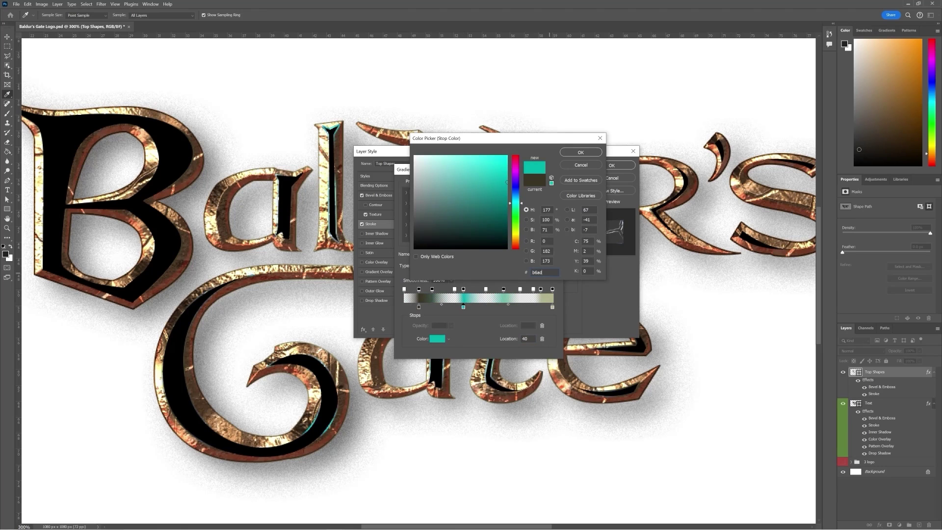
{"action": "type", "text": "7c"}
{"action": "key", "text": "Return"}
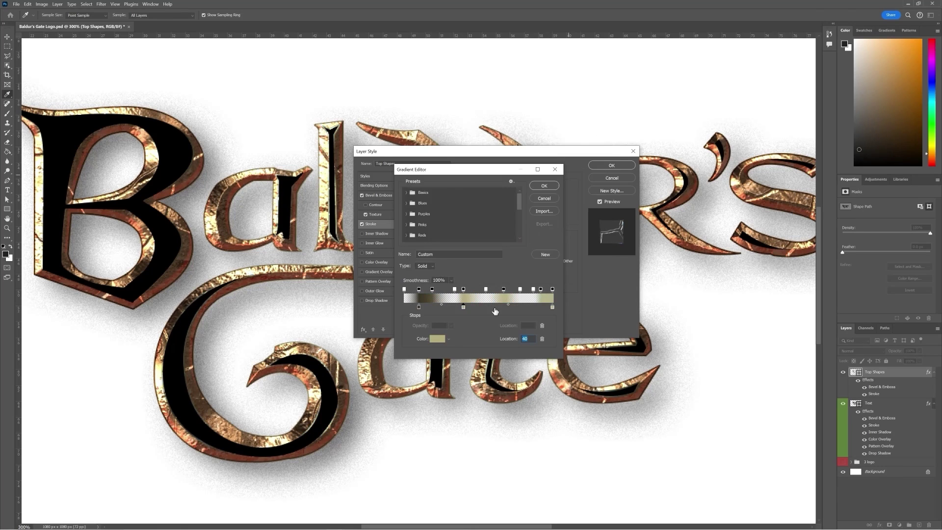
Add a color stop to the stroke gradient at location 56 with color #c5a17d
{"action": "left_click", "coordinate": [494, 308]}
{"action": "type", "text": "56"}
{"action": "left_click", "coordinate": [437, 338]}
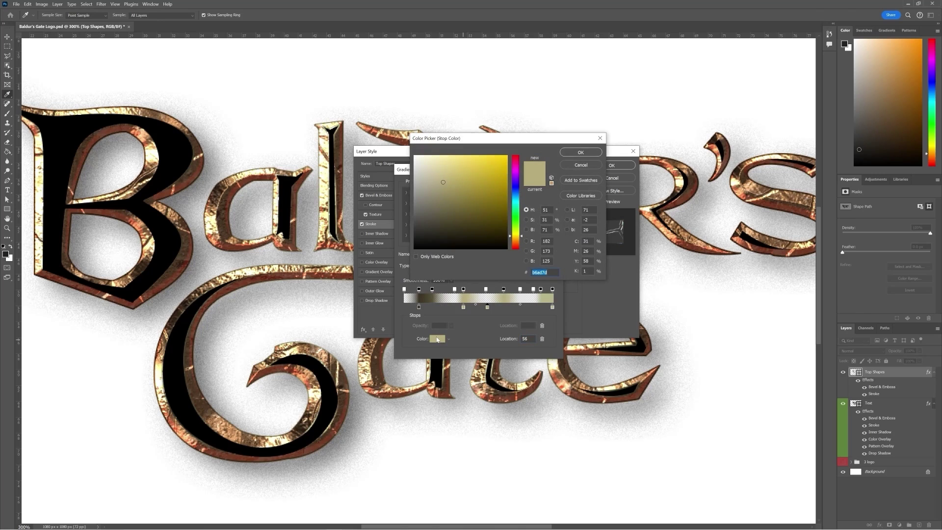
{"action": "type", "text": "c5a1"}
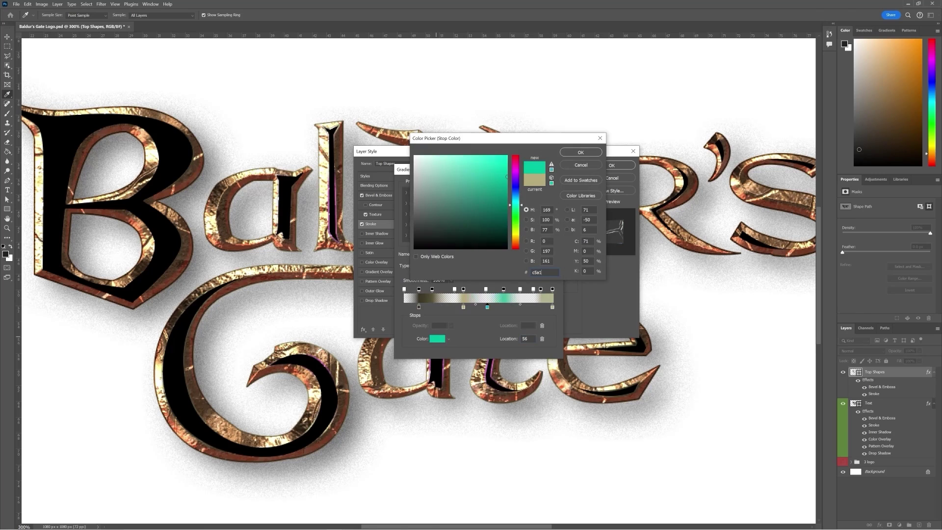
{"action": "type", "text": "7d"}
{"action": "key", "text": "Return"}
Place the last color stop at location 78 with color #e4d9a6 and accept the stroke gradient
{"action": "left_click", "coordinate": [553, 307]}
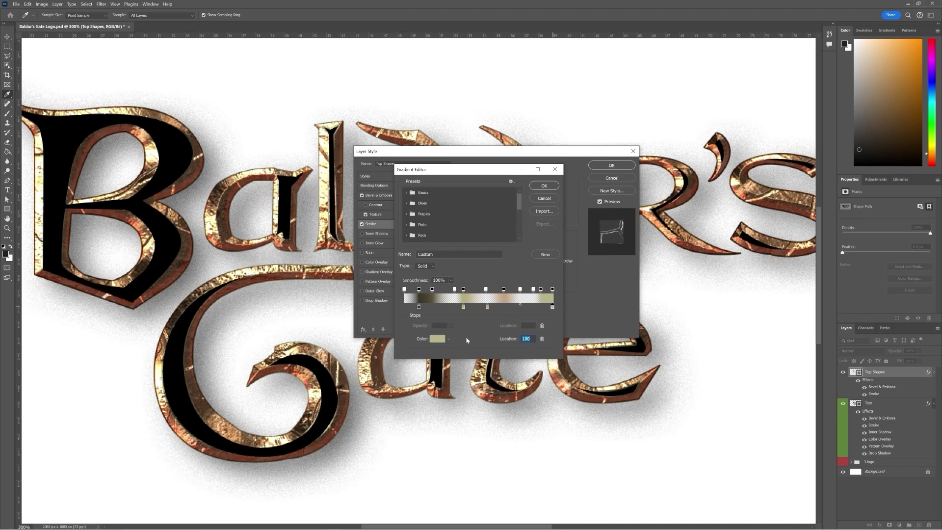
{"action": "type", "text": "78"}
{"action": "left_click", "coordinate": [437, 339]}
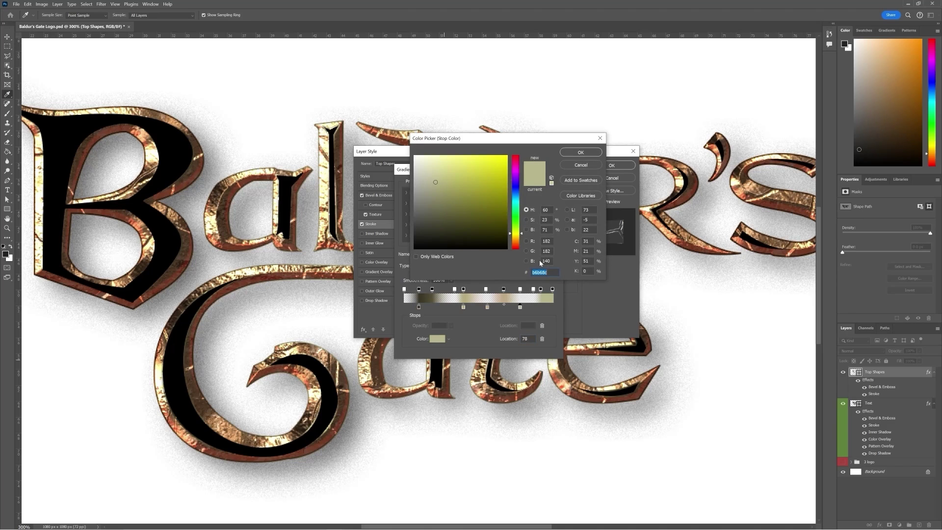
{"action": "type", "text": "e4d"}
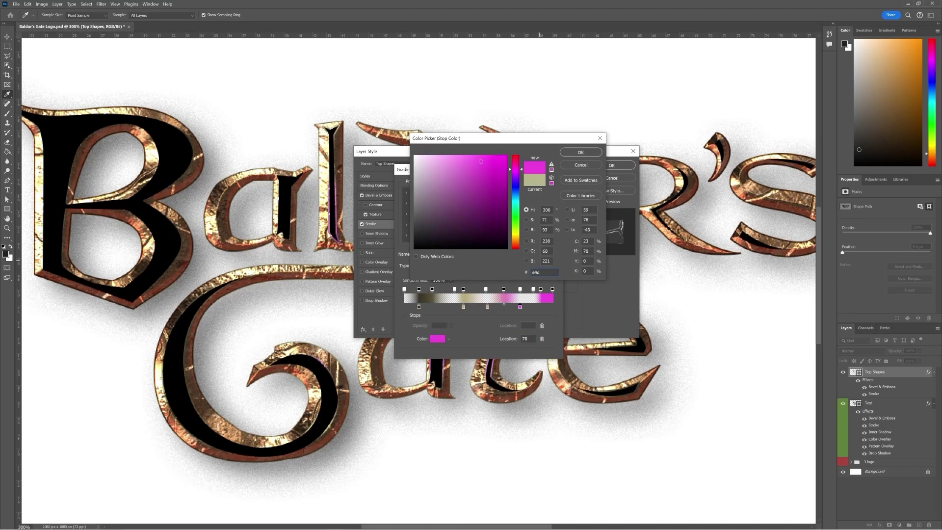
{"action": "type", "text": "9a"}
{"action": "type", "text": "1"}
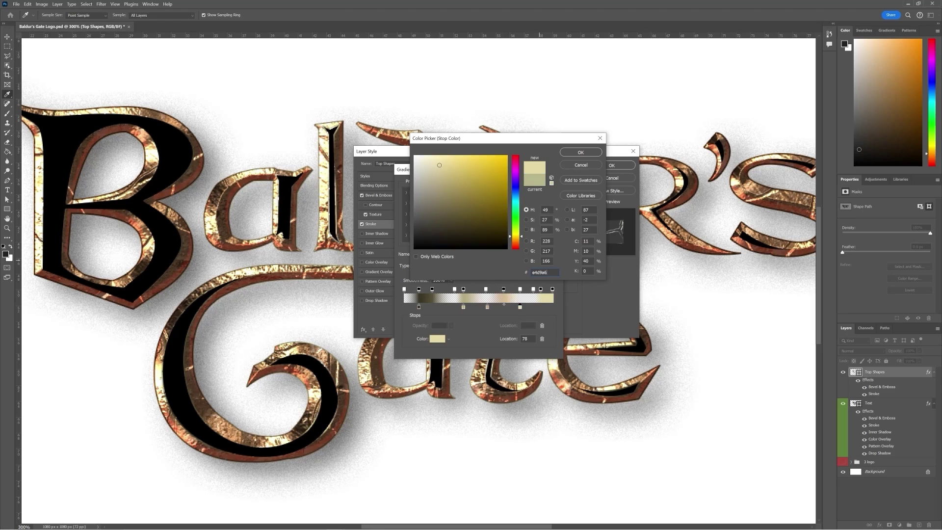
{"action": "left_click", "coordinate": [572, 152]}
{"action": "left_click", "coordinate": [541, 188]}
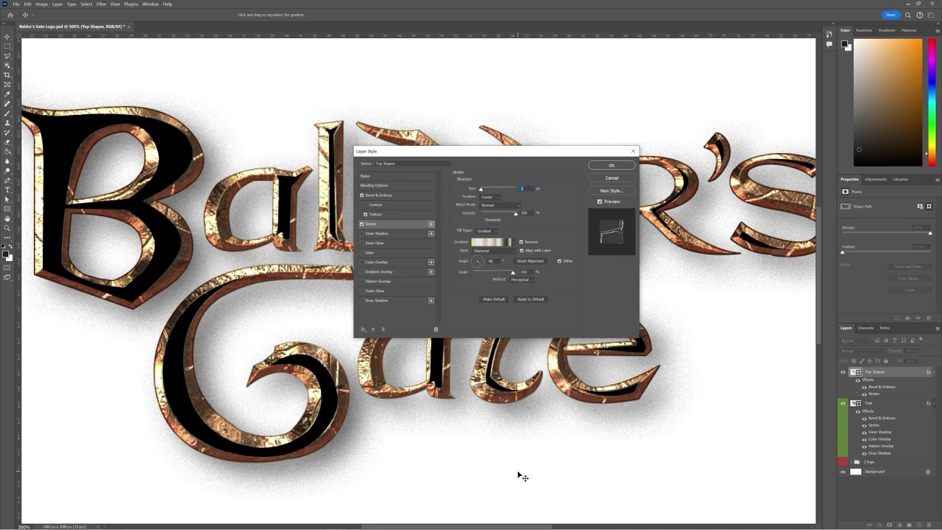
Enable a Color Overlay in Overlay mode with #836b42, and a linear Gradient Overlay in Screen mode at 135° and 150% scale
{"action": "left_click", "coordinate": [374, 185]}
{"action": "left_click", "coordinate": [399, 264]}
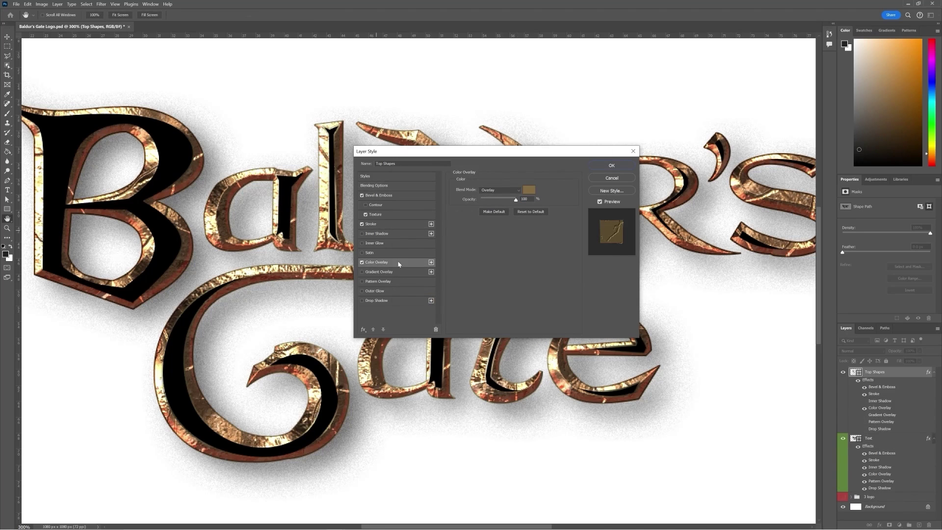
{"action": "left_click", "coordinate": [533, 195]}
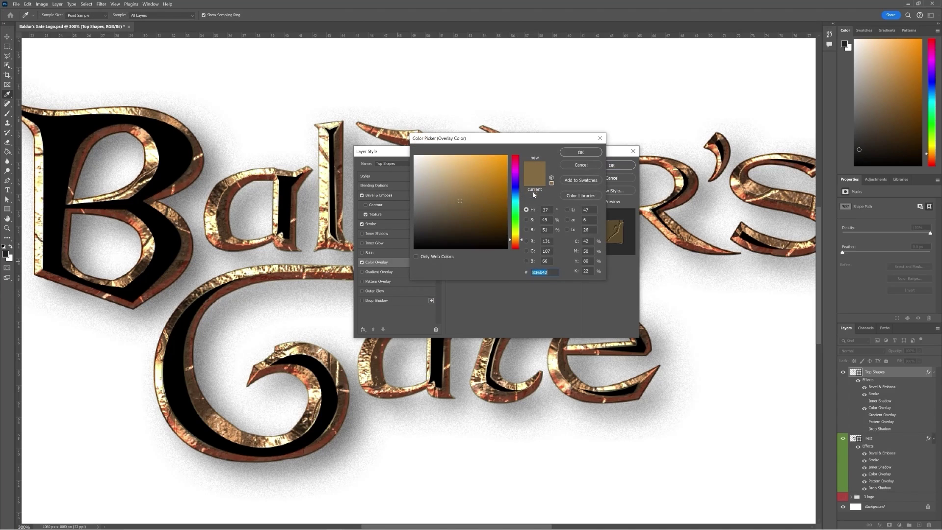
{"action": "left_click", "coordinate": [549, 272]}
{"action": "key", "text": "Return"}
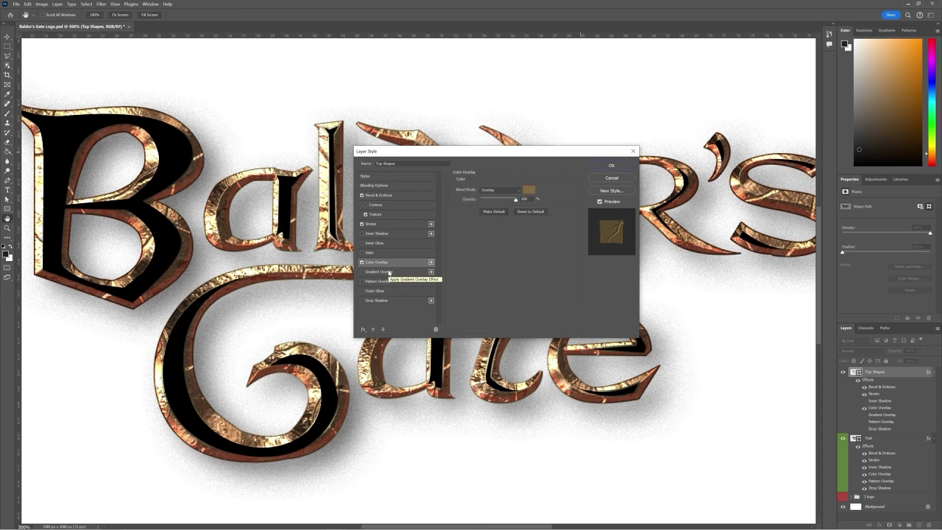
{"action": "left_click", "coordinate": [380, 272]}
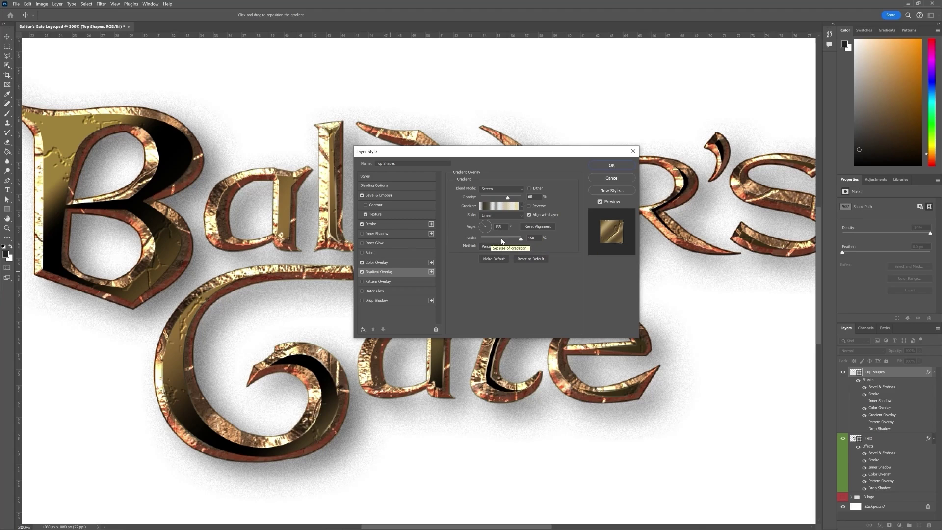
{"action": "left_click_drag", "start_coordinate": [512, 239], "coordinate": [560, 242]}
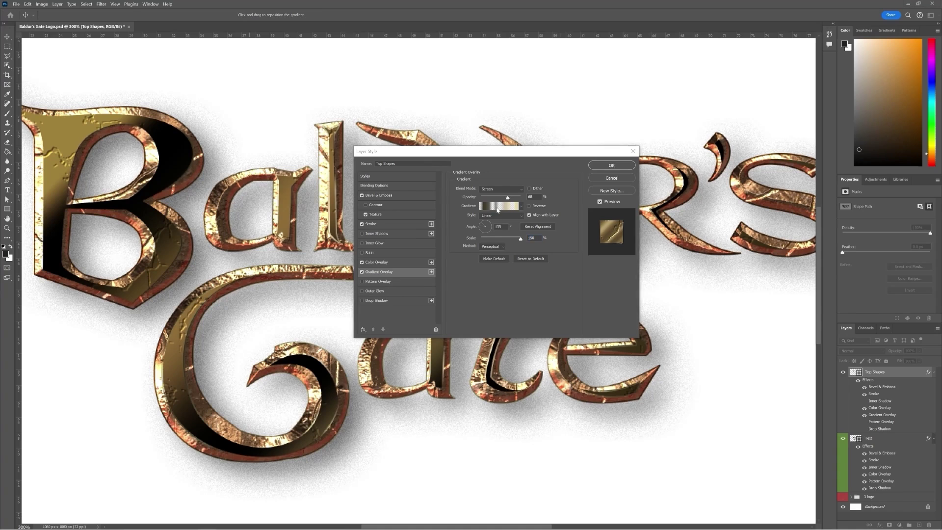
Examine the opacity and location of each opacity stop in the Gradient Overlay's gradient
{"action": "left_click", "coordinate": [498, 210]}
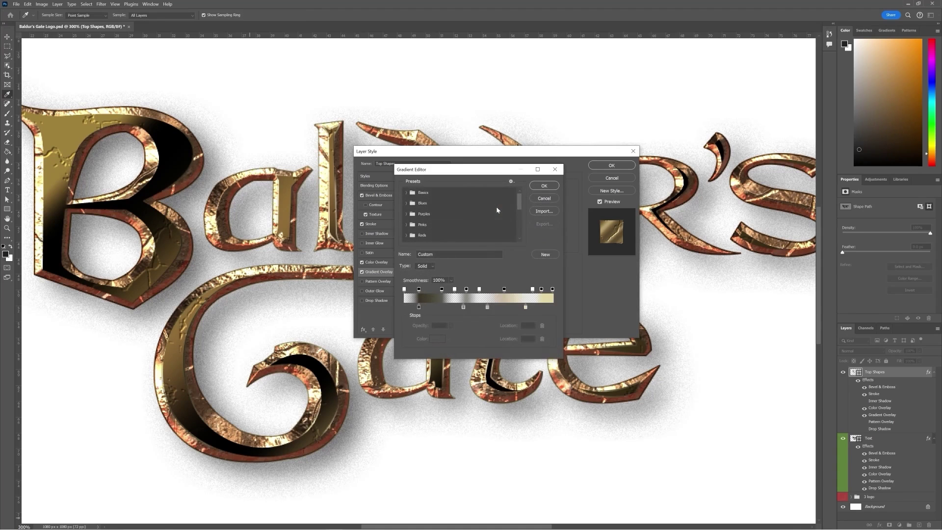
{"action": "left_click", "coordinate": [404, 289]}
{"action": "left_click", "coordinate": [420, 289]}
{"action": "left_click", "coordinate": [441, 290]}
{"action": "left_click", "coordinate": [455, 290]}
{"action": "left_click", "coordinate": [479, 290]}
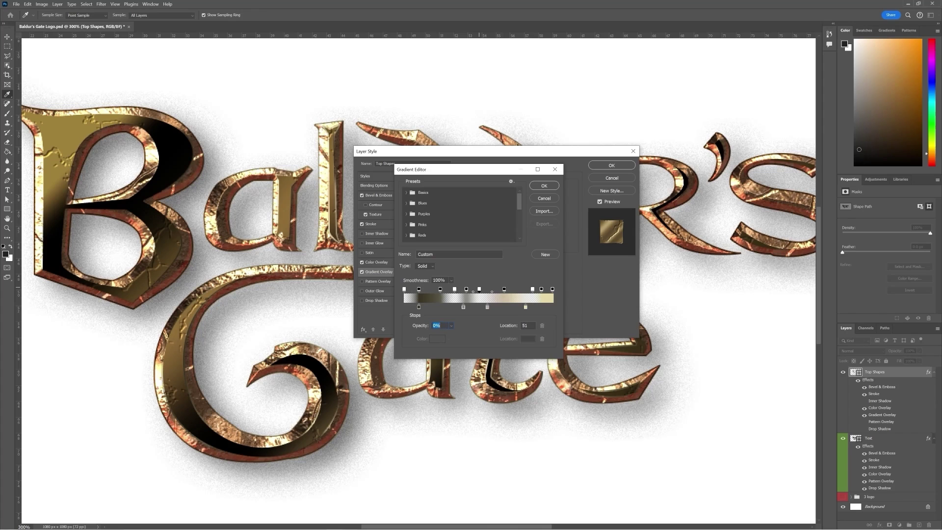
{"action": "left_click", "coordinate": [505, 290]}
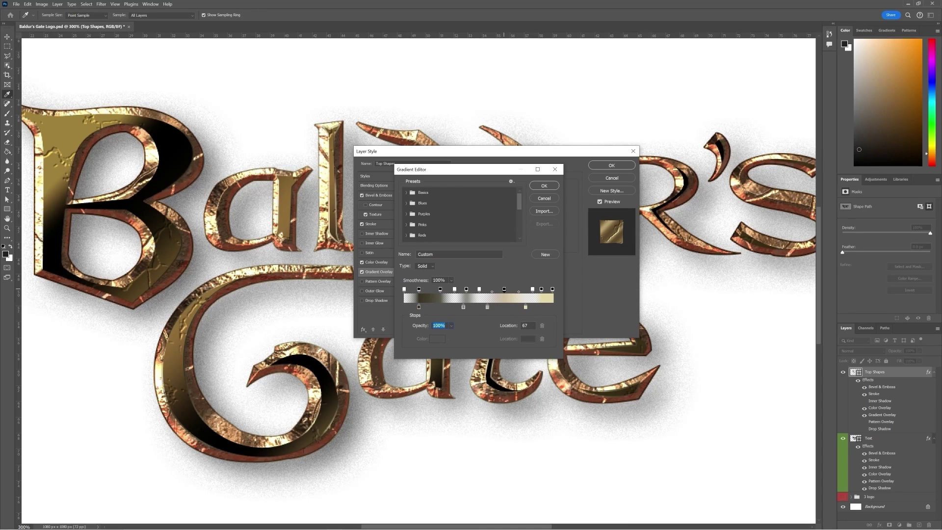
{"action": "left_click", "coordinate": [532, 290]}
{"action": "left_click", "coordinate": [541, 291]}
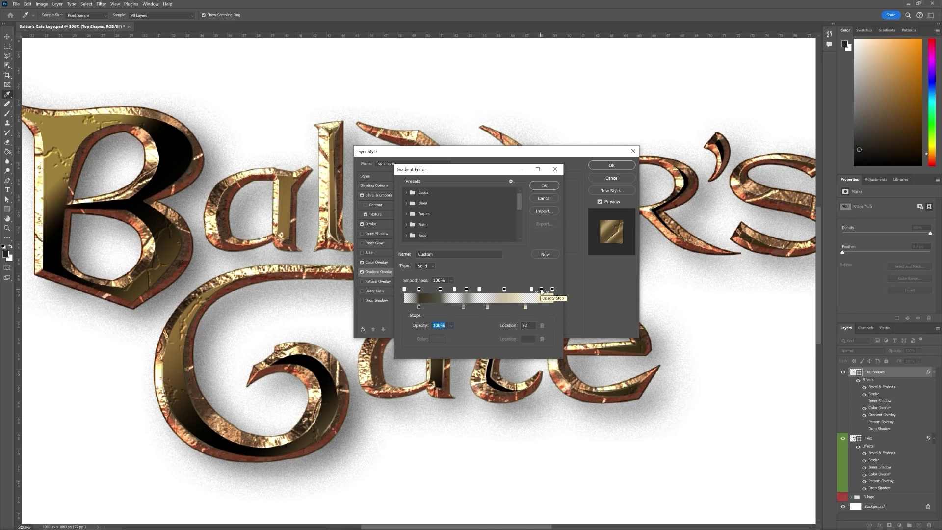
{"action": "left_click", "coordinate": [553, 290]}
{"action": "key", "text": "Return"}
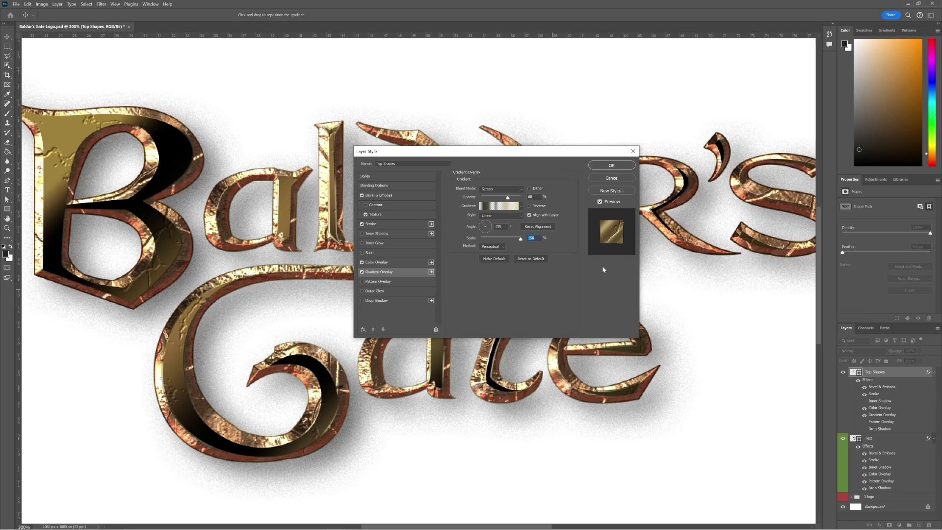
Enable a Normal Pattern Overlay at 100% opacity and a black Multiply Drop Shadow of 40 px size, and apply the Top Shapes layer style
{"action": "left_click", "coordinate": [385, 283]}
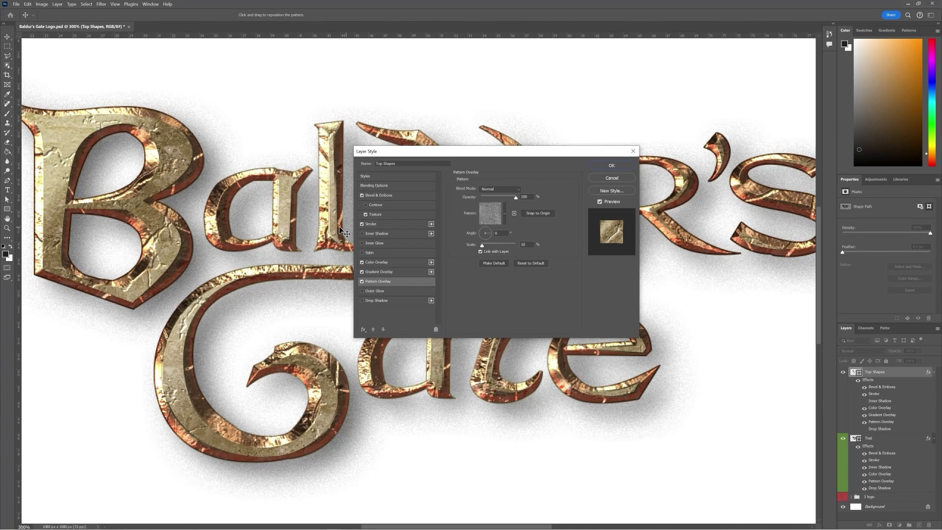
{"action": "left_click", "coordinate": [376, 301]}
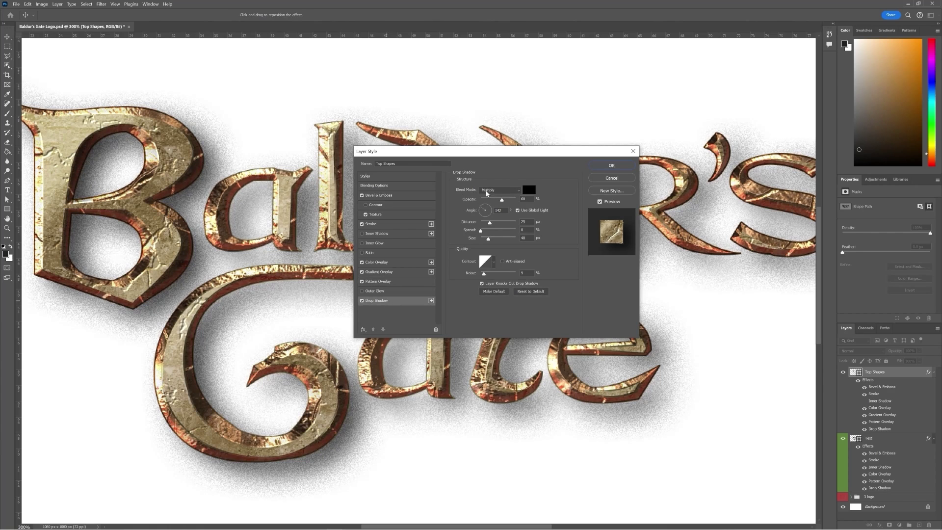
{"action": "left_click", "coordinate": [530, 190]}
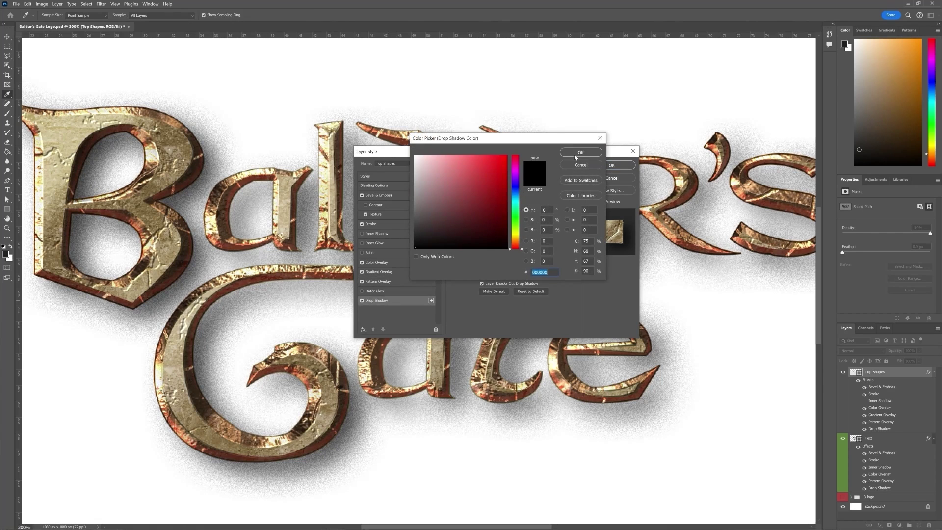
{"action": "left_click", "coordinate": [579, 152]}
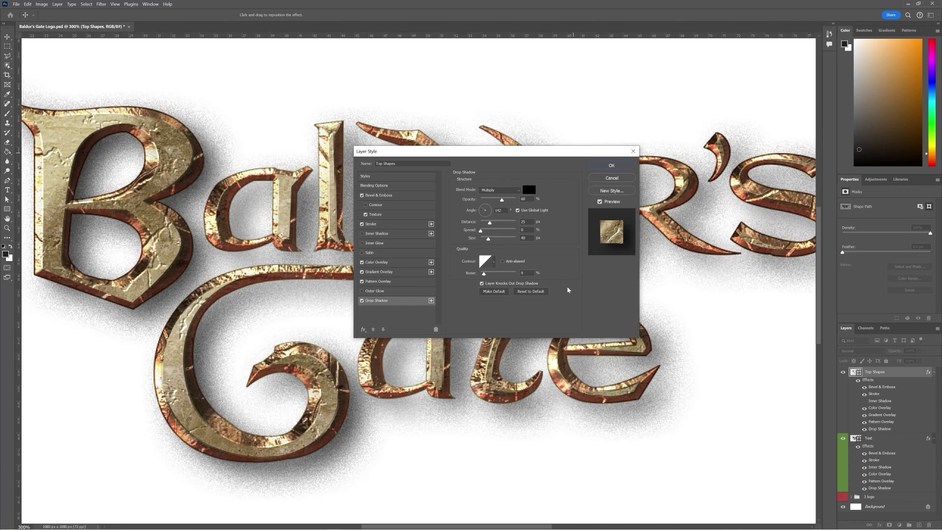
{"action": "left_click", "coordinate": [612, 166]}
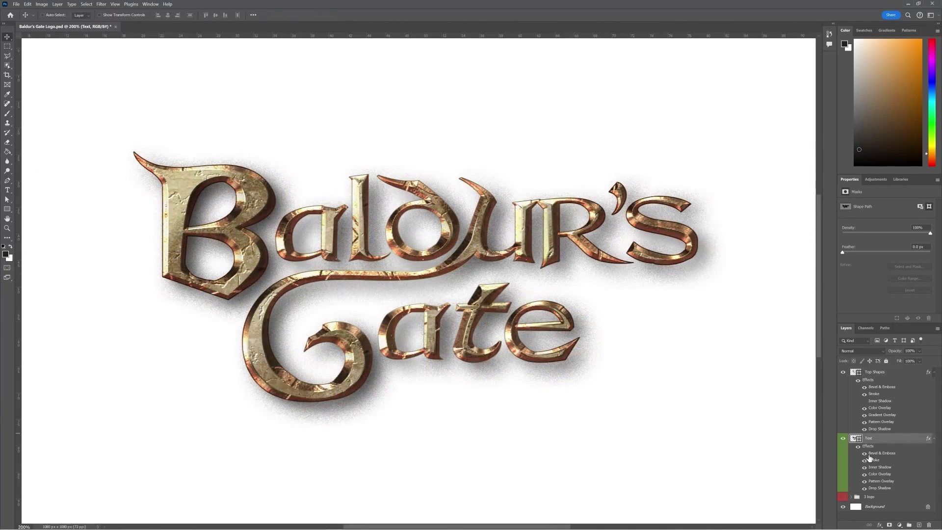
Make the 3 logo group visible and expand it to show its shape layers
{"action": "left_click", "coordinate": [849, 499]}
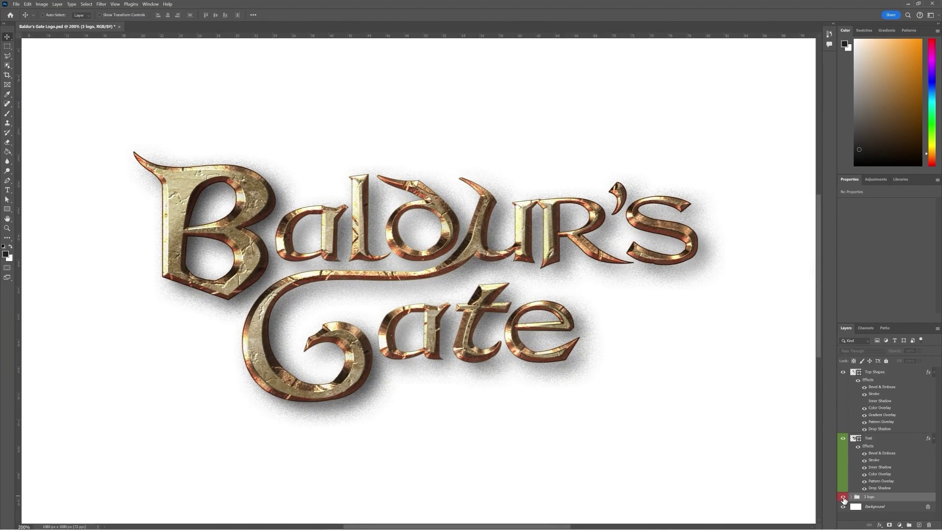
{"action": "left_click", "coordinate": [843, 498]}
{"action": "left_click", "coordinate": [851, 497]}
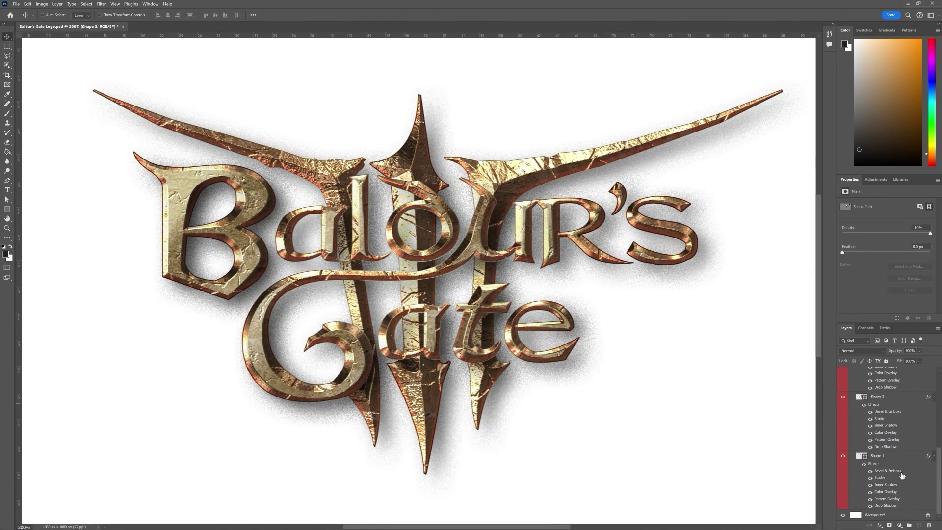
Merge the shape layers of the 3 logo group into one shape and load its outline as a selection
{"action": "scroll", "coordinate": [892, 445], "scroll_direction": "down", "scroll_amount": 2}
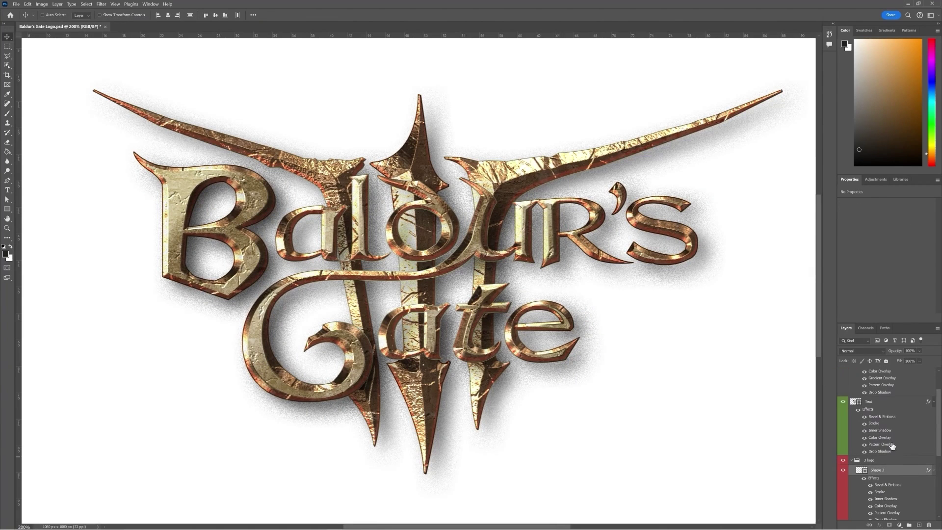
{"action": "right_click", "coordinate": [901, 472]}
{"action": "left_click", "coordinate": [904, 370]}
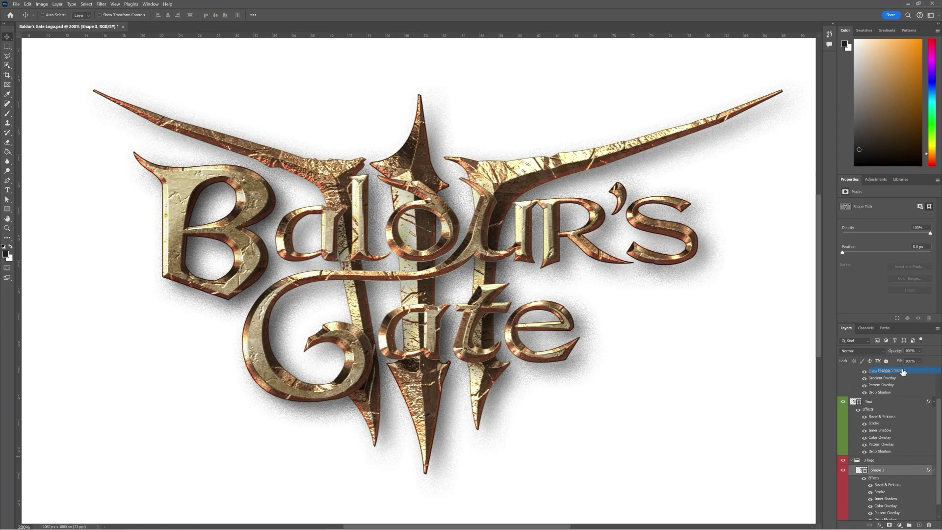
{"action": "left_click", "coordinate": [863, 473], "text": "ctrl"}
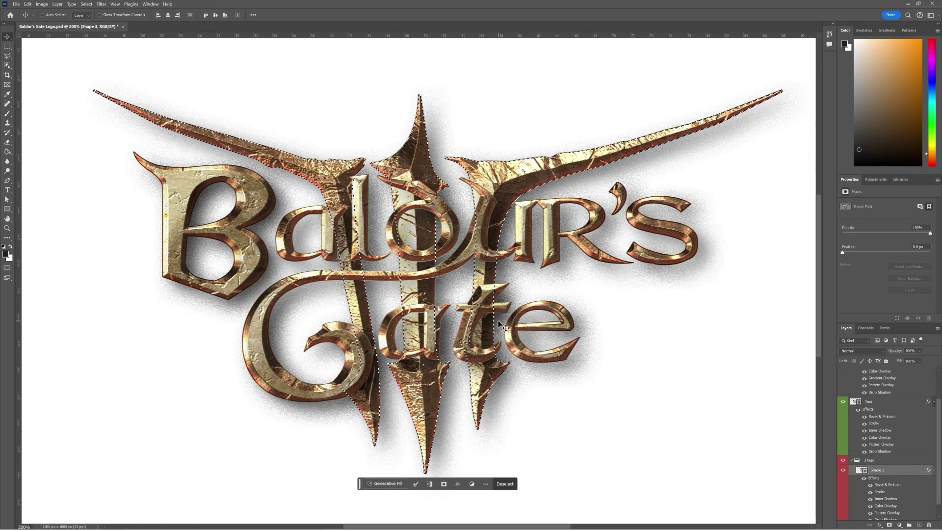
On a new layer above the merged 3 shape, brush the colour 21201e inside the selection behind the lettering
{"action": "left_click", "coordinate": [920, 525]}
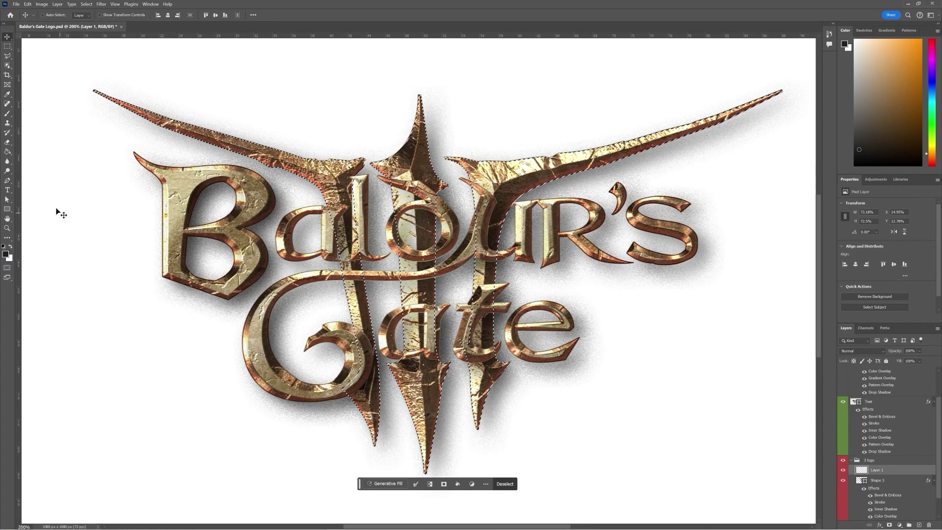
{"action": "left_click", "coordinate": [8, 115]}
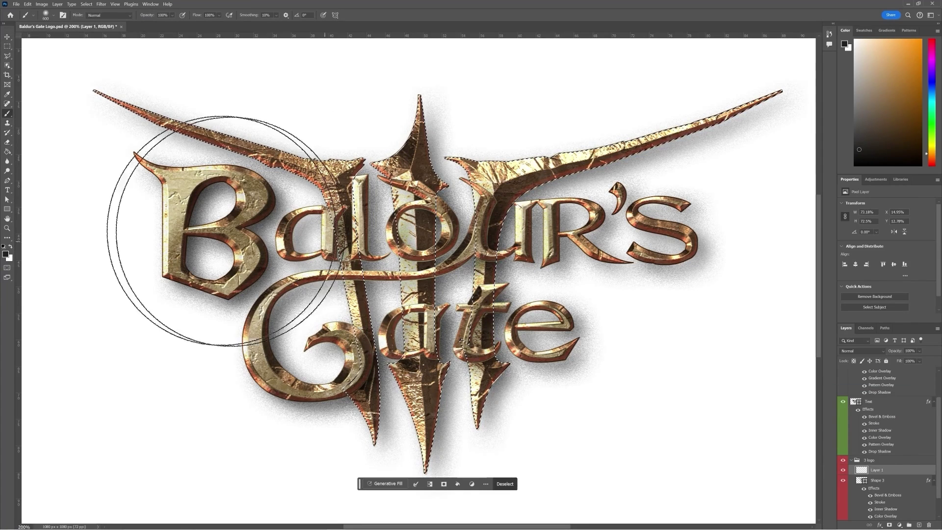
{"action": "left_click", "coordinate": [6, 253]}
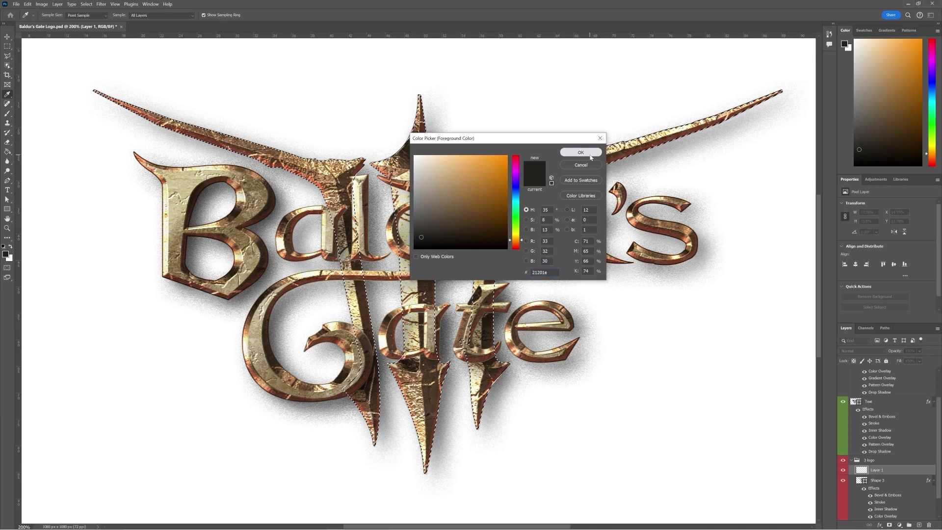
{"action": "left_click", "coordinate": [581, 153]}
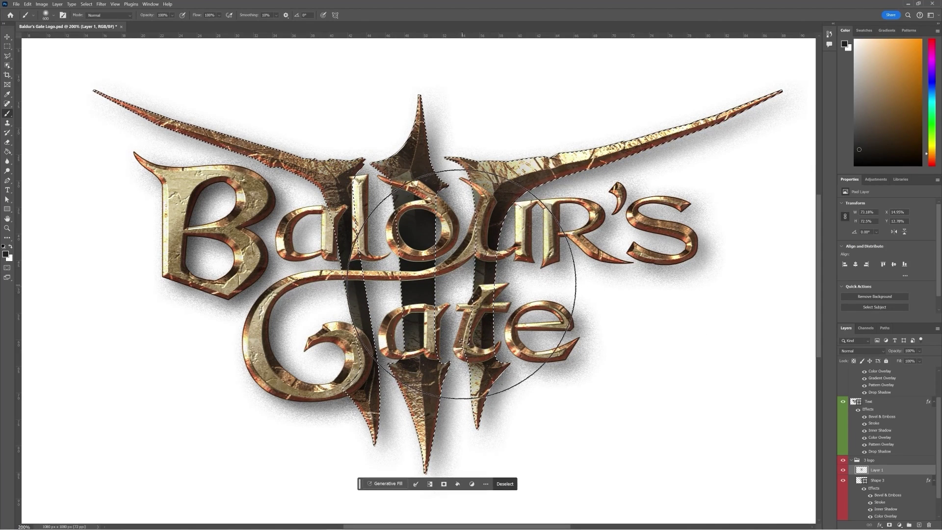
Reduce the painted shading layer's opacity to about 68%
{"action": "left_click", "coordinate": [920, 351]}
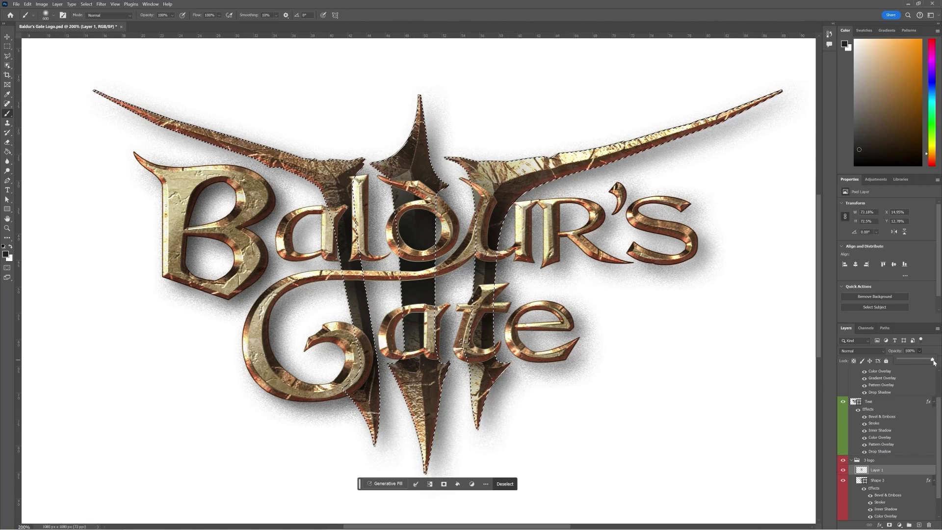
{"action": "mouse_move", "coordinate": [932, 360]}
{"action": "left_mouse_down"}
{"action": "mouse_move", "coordinate": [915, 364]}
{"action": "mouse_move", "coordinate": [923, 363]}
{"action": "left_mouse_up"}
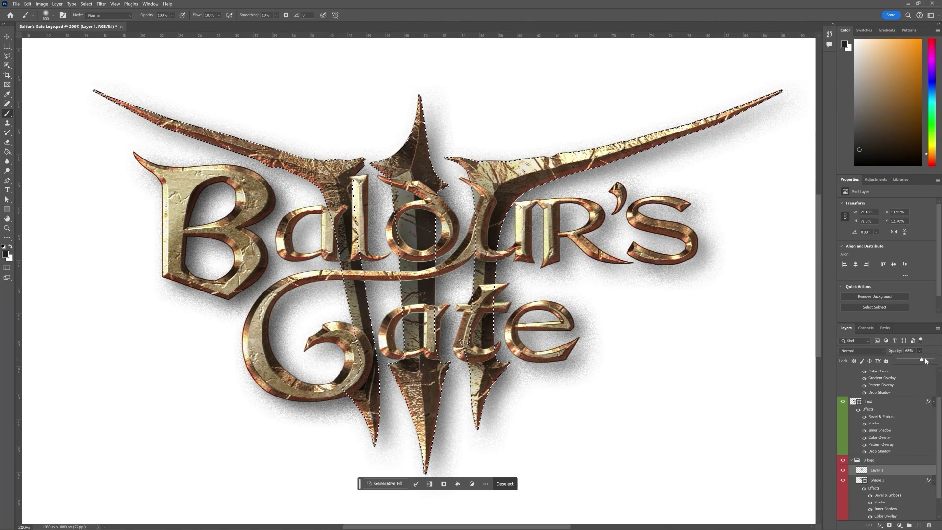
{"action": "left_click_drag", "start_coordinate": [923, 360], "coordinate": [925, 361]}
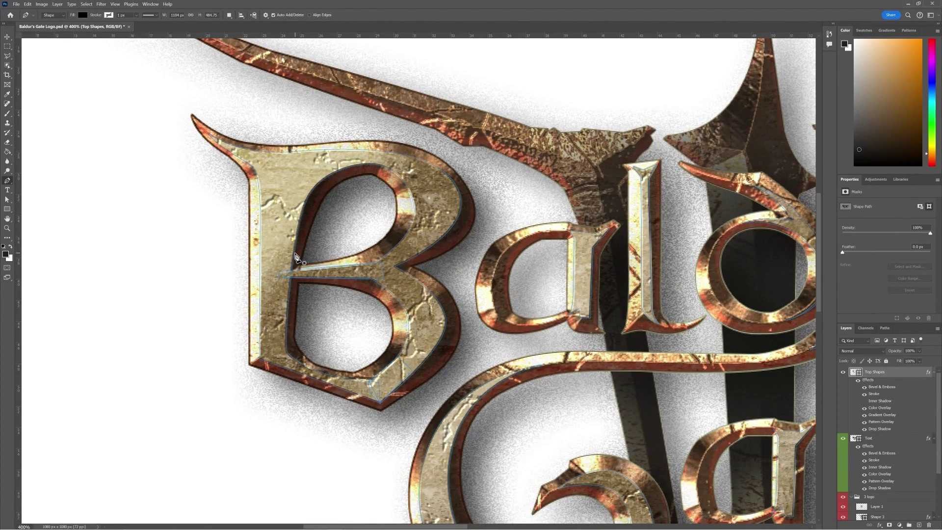
Draw a thin black crack shape with the Pen tool, running diagonally across the B's stem from its outer edge to the lower counter
{"action": "left_click", "coordinate": [290, 287]}
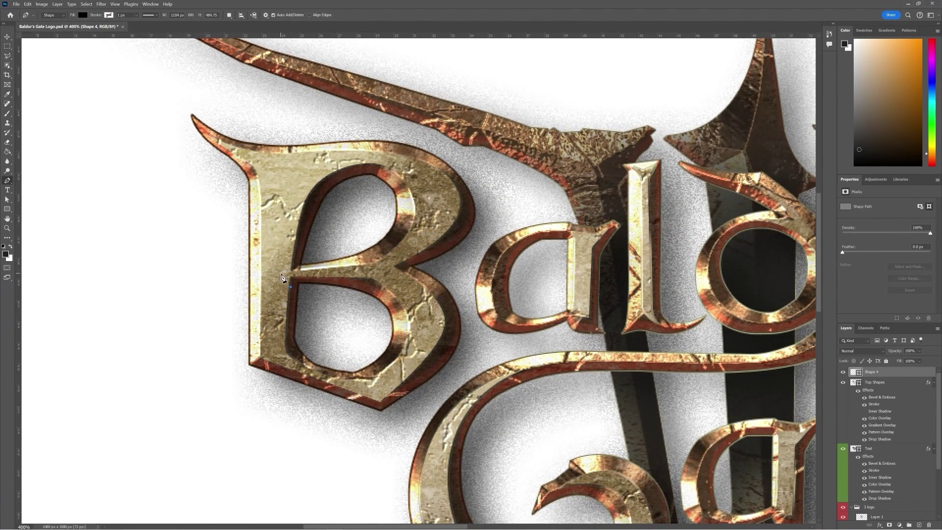
{"action": "left_click", "coordinate": [282, 273]}
{"action": "left_click", "coordinate": [277, 262]}
{"action": "left_click", "coordinate": [266, 251]}
{"action": "left_click", "coordinate": [254, 241]}
{"action": "left_click", "coordinate": [250, 228]}
{"action": "left_click", "coordinate": [264, 252]}
{"action": "left_click", "coordinate": [271, 268]}
{"action": "left_click", "coordinate": [290, 287]}
Draw a second crack shape with the Pen tool, crossing the first and rising across the B's stem towards the upper counter
{"action": "left_click", "coordinate": [249, 268]}
{"action": "left_click", "coordinate": [257, 264]}
{"action": "left_click", "coordinate": [273, 253]}
{"action": "left_click", "coordinate": [282, 246]}
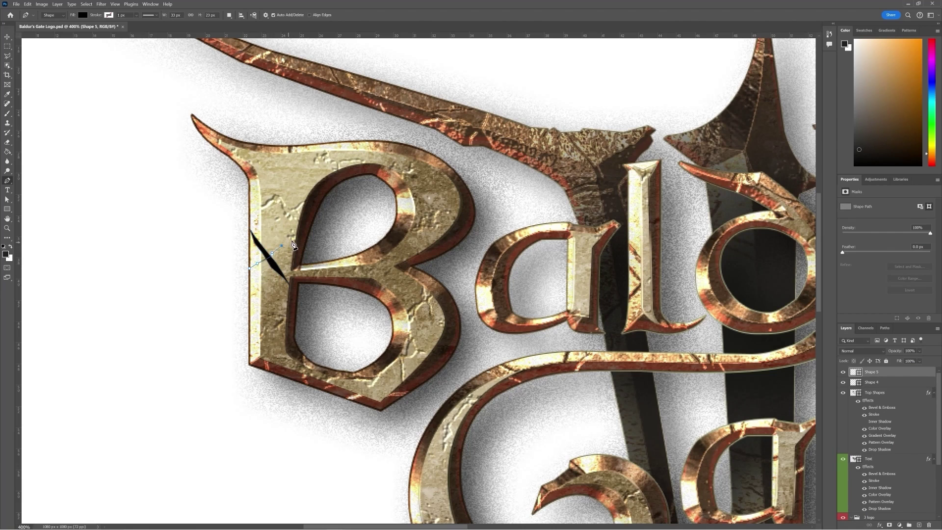
{"action": "left_click", "coordinate": [293, 239]}
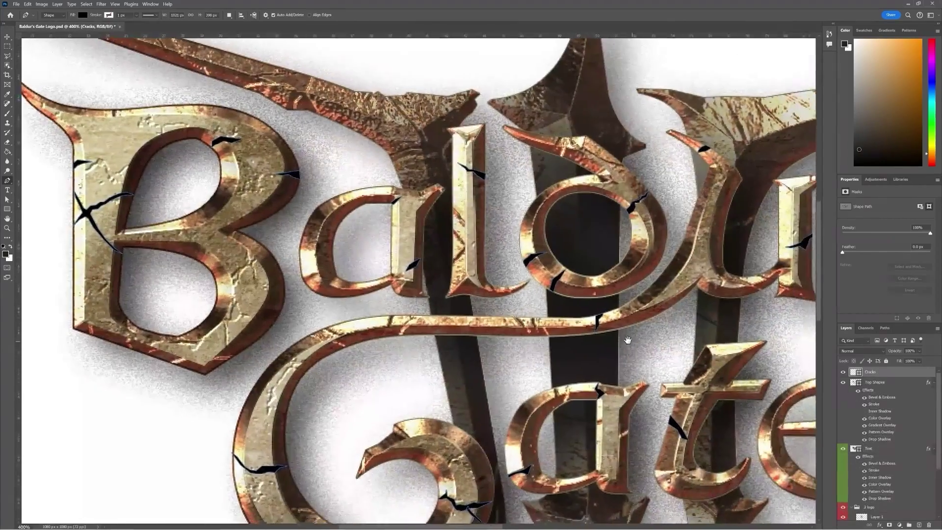
Examine the placement of the cracks across all the letters of the logo
{"action": "left_click_drag", "start_coordinate": [627, 336], "coordinate": [387, 303]}
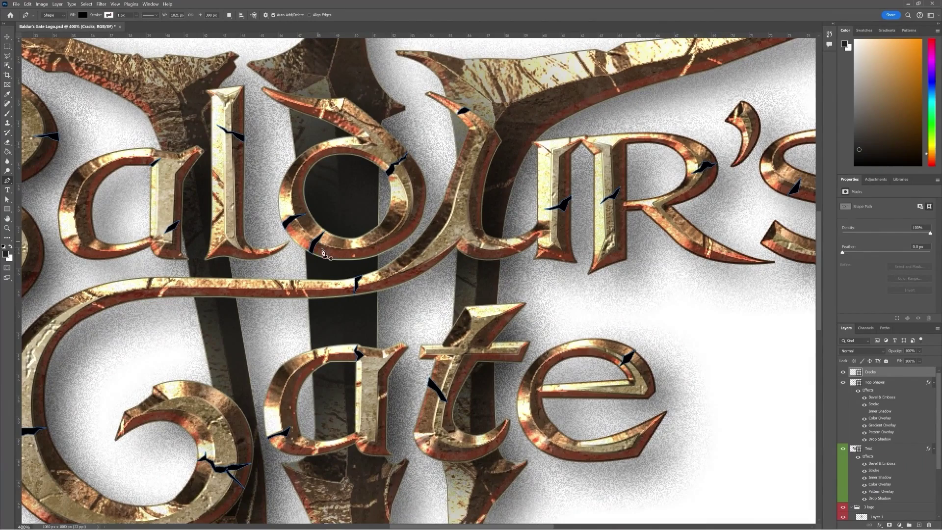
{"action": "left_click_drag", "start_coordinate": [446, 273], "coordinate": [586, 194]}
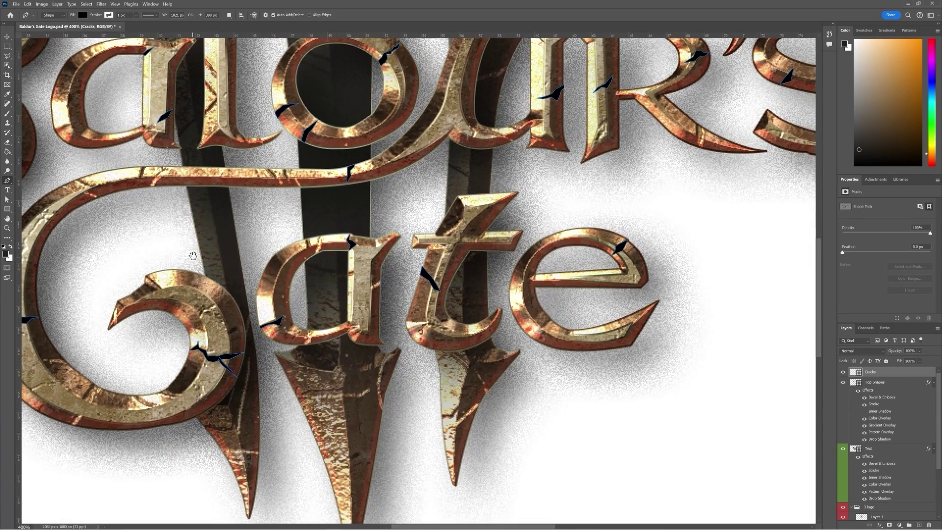
{"action": "left_click_drag", "start_coordinate": [192, 256], "coordinate": [262, 279]}
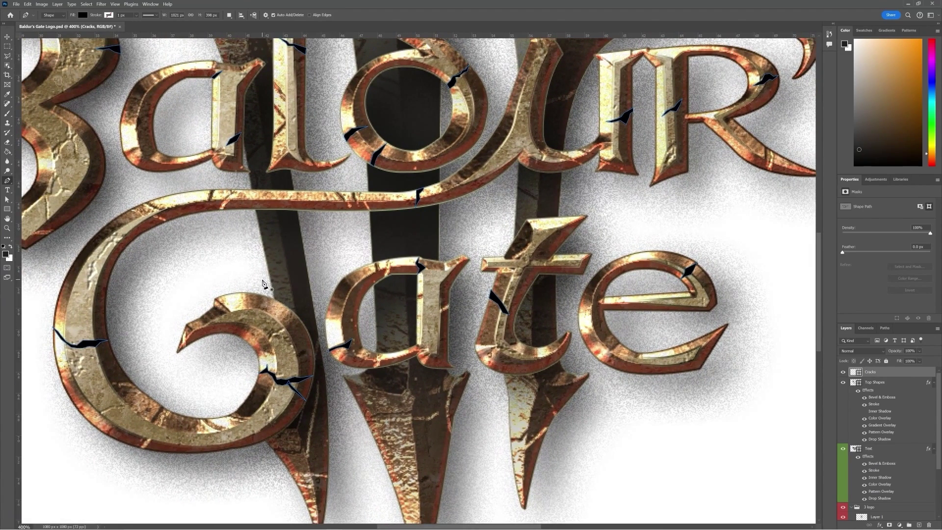
{"action": "left_click_drag", "start_coordinate": [364, 157], "coordinate": [405, 374]}
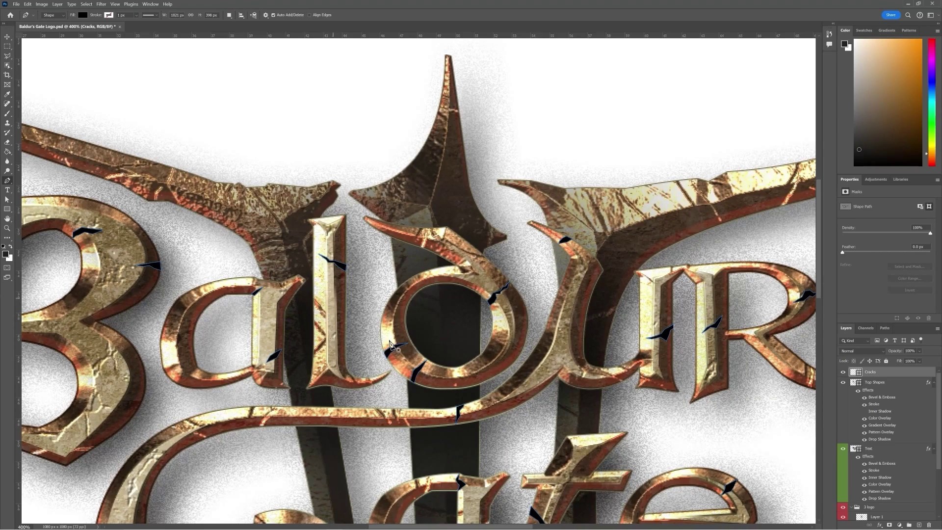
{"action": "left_click_drag", "start_coordinate": [462, 397], "coordinate": [440, 366]}
{"action": "key", "text": "ctrl+minus"}
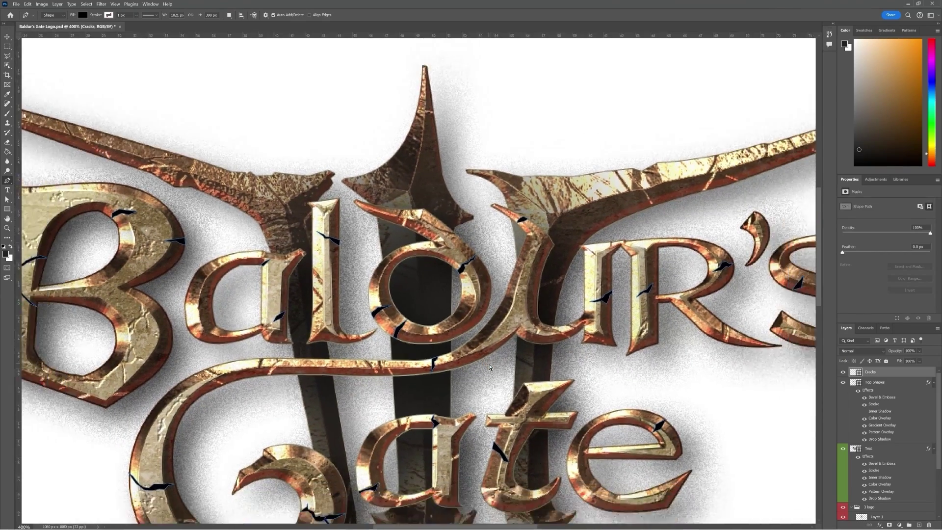
{"action": "key", "text": "ctrl+minus"}
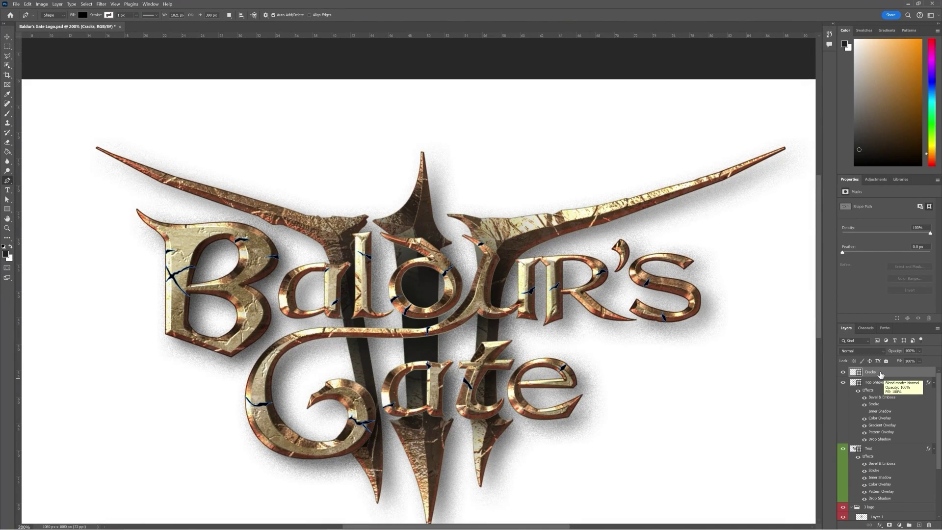
Enable Bevel & Emboss on the Cracks layer: Inner Bevel, Chisel Hard, 480% depth, direction Down, white Color Dodge highlight and black Hard Light shadow
{"action": "right_click", "coordinate": [880, 374]}
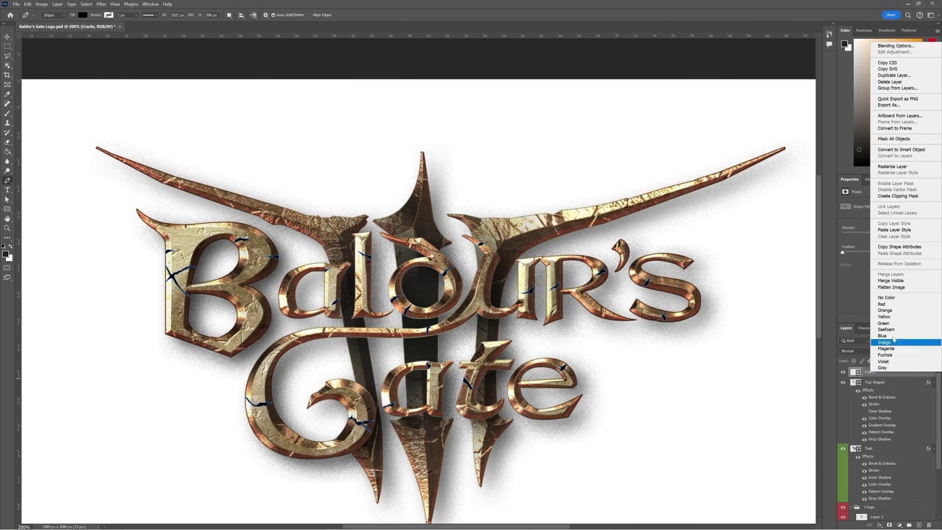
{"action": "left_click", "coordinate": [896, 45]}
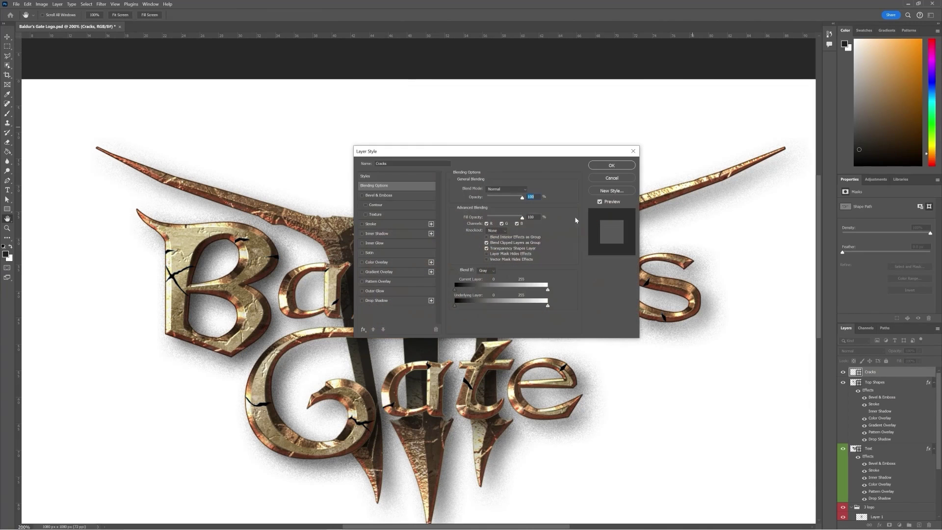
{"action": "left_click_drag", "start_coordinate": [517, 155], "coordinate": [471, 185]}
{"action": "left_click", "coordinate": [339, 226]}
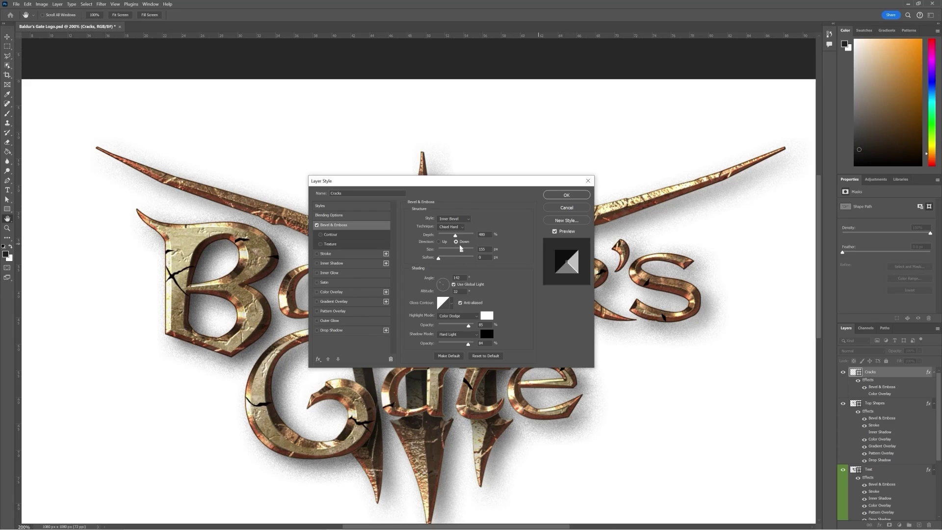
Enable a Normal Color Overlay of 4a3c2a at 100% opacity on the Cracks layer and apply the layer style
{"action": "left_click", "coordinate": [339, 293]}
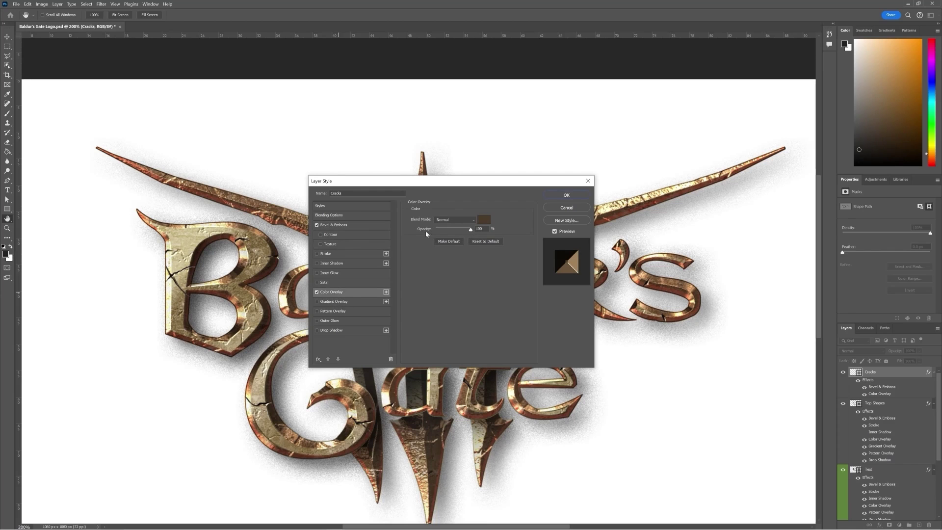
{"action": "left_click", "coordinate": [483, 221]}
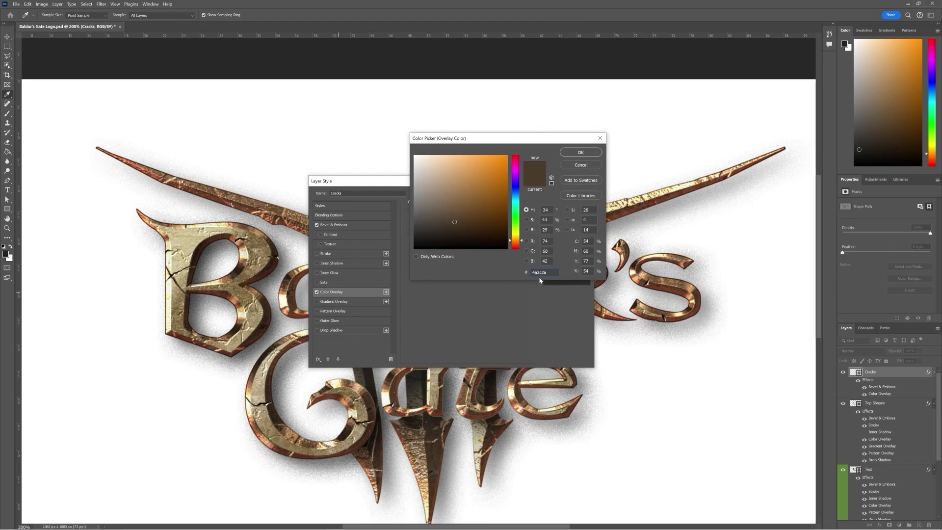
{"action": "left_click", "coordinate": [581, 152]}
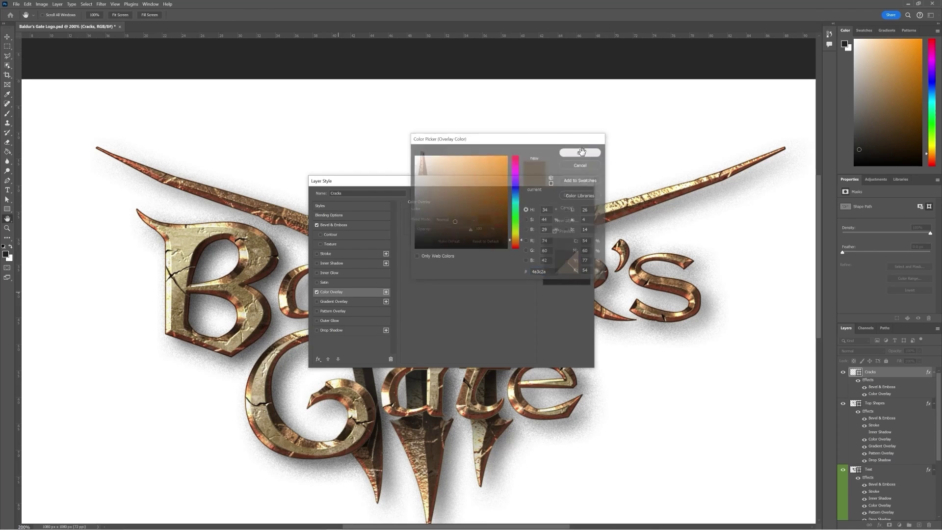
{"action": "left_click", "coordinate": [568, 194]}
{"action": "left_click", "coordinate": [633, 422]}
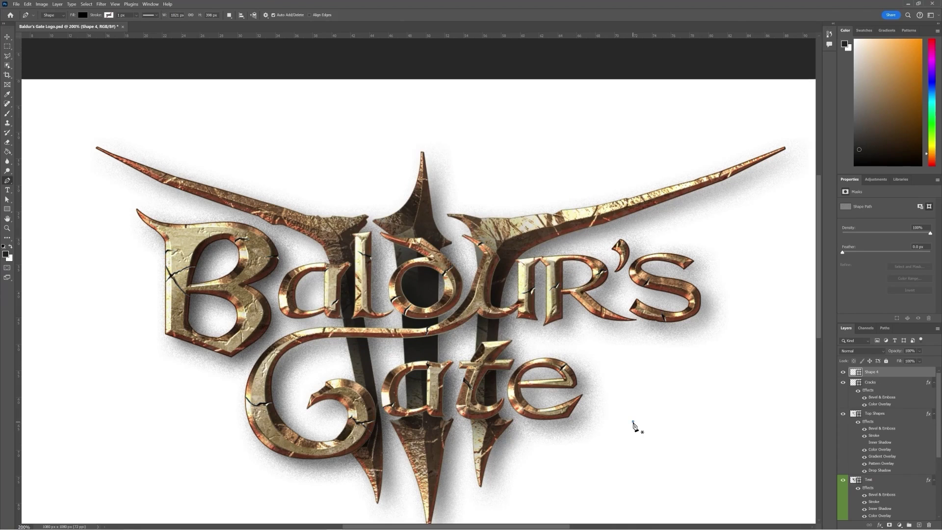
{"action": "key", "text": "ctrl+plus"}
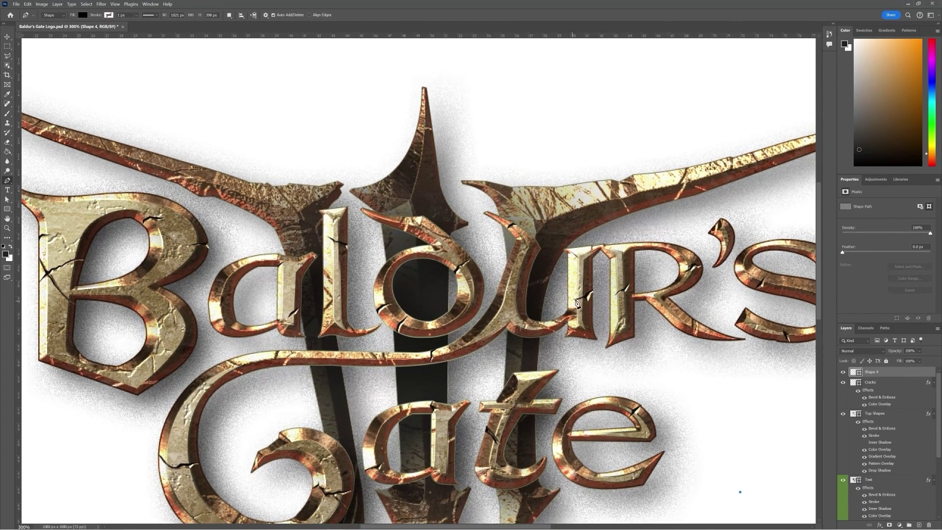
{"action": "left_click_drag", "start_coordinate": [315, 427], "coordinate": [351, 365]}
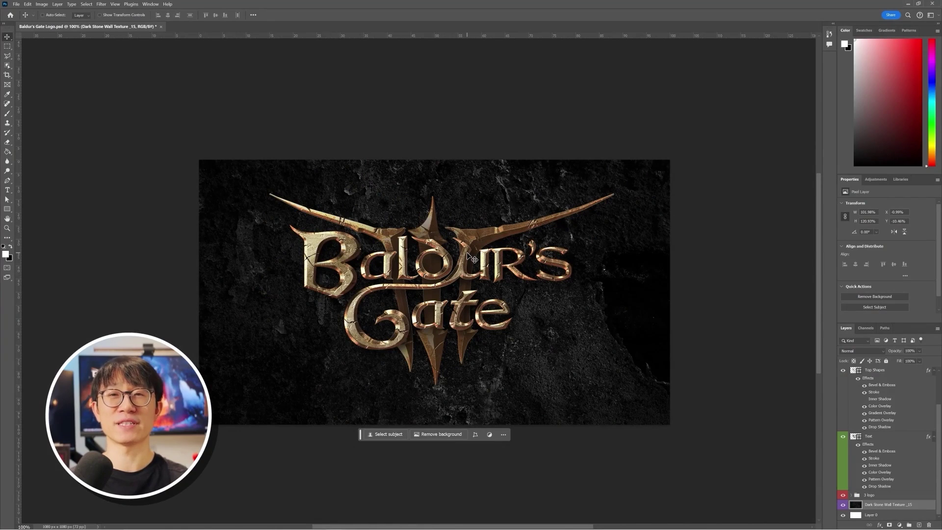
Add a black-filled layer above the Dark Stone Wall Texture and set its opacity to 70%
{"action": "left_click", "coordinate": [919, 525]}
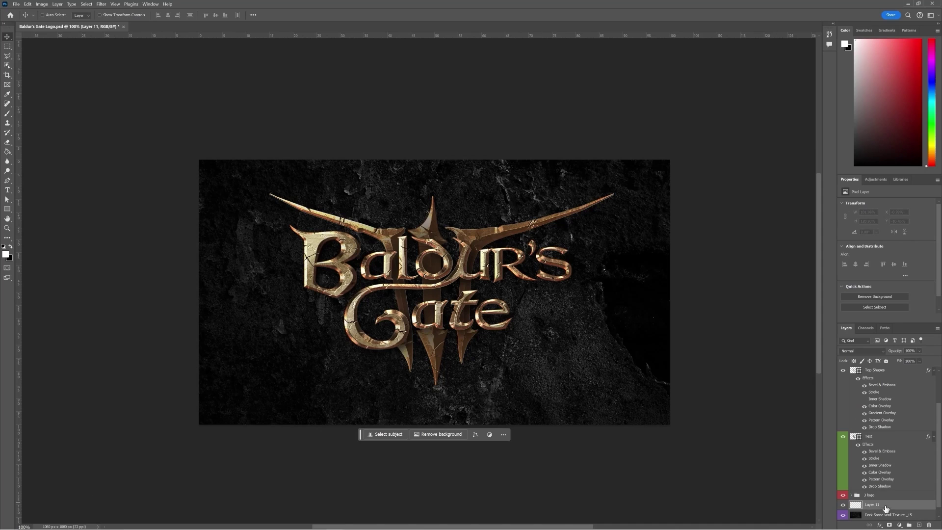
{"action": "left_click", "coordinate": [7, 153]}
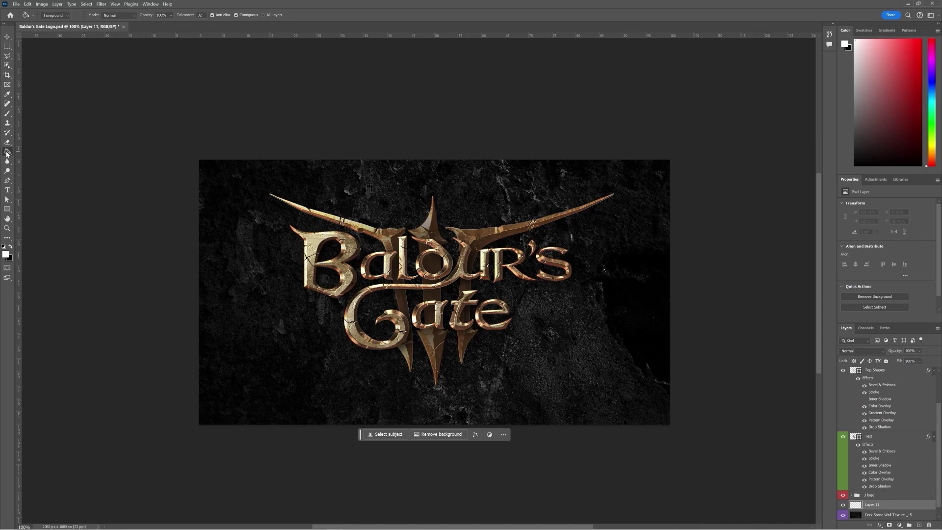
{"action": "left_click", "coordinate": [10, 247]}
{"action": "left_click", "coordinate": [533, 299]}
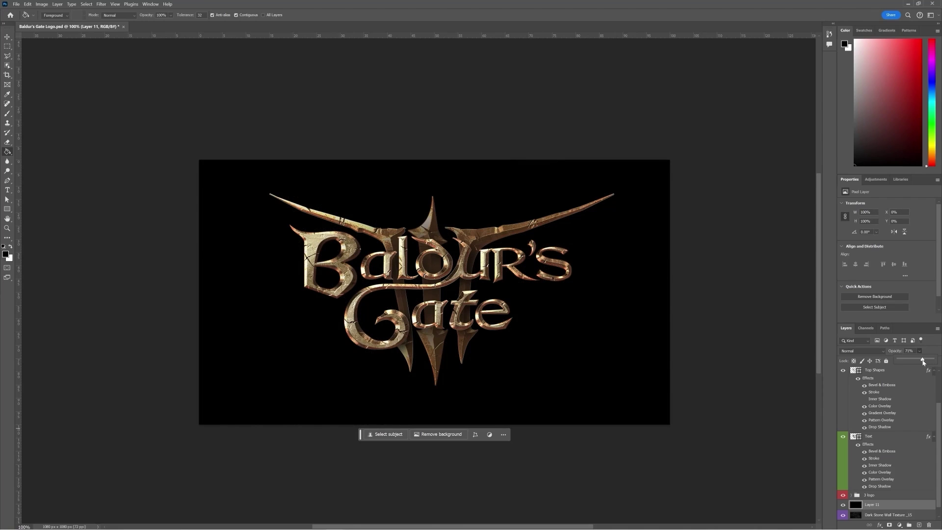
{"action": "left_click_drag", "start_coordinate": [922, 360], "coordinate": [923, 361]}
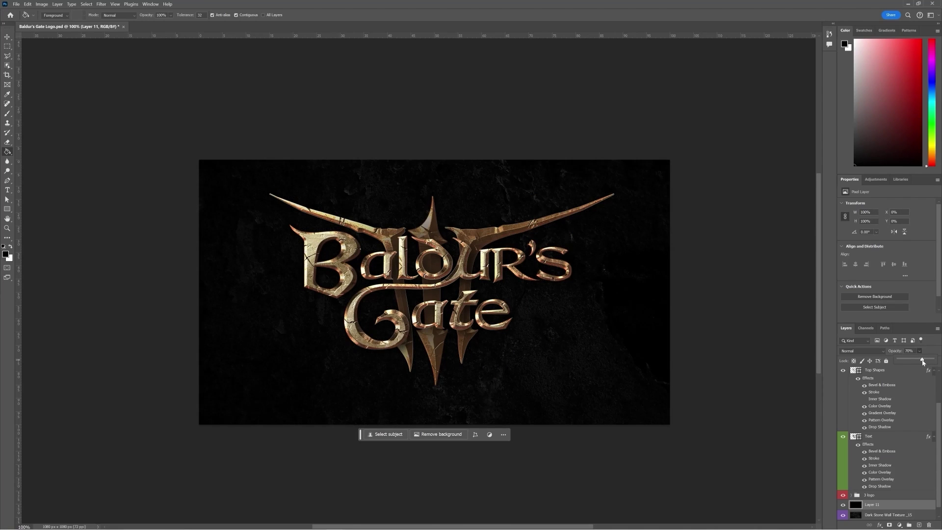
On another new layer below the 3 logo group, paint a soft white glow spot behind the logo's centre
{"action": "left_click", "coordinate": [920, 526]}
{"action": "left_click", "coordinate": [11, 247]}
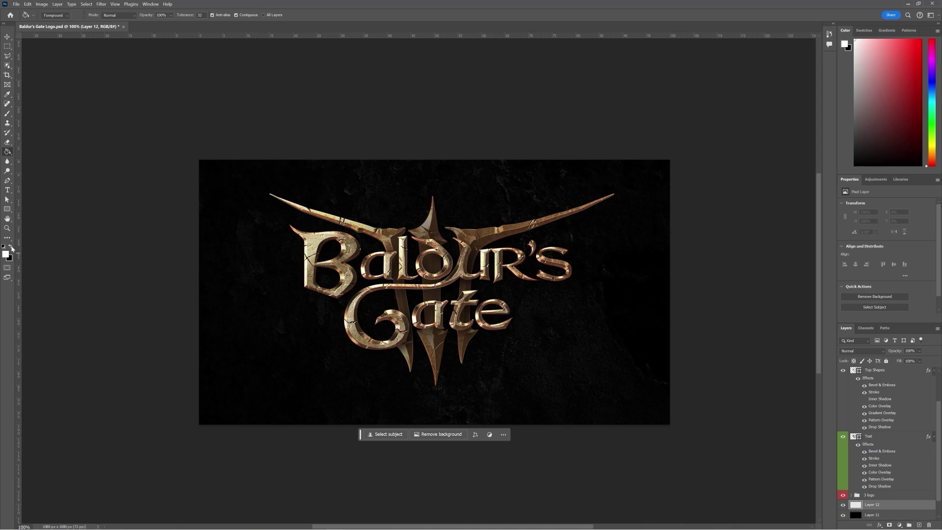
{"action": "left_click", "coordinate": [10, 114]}
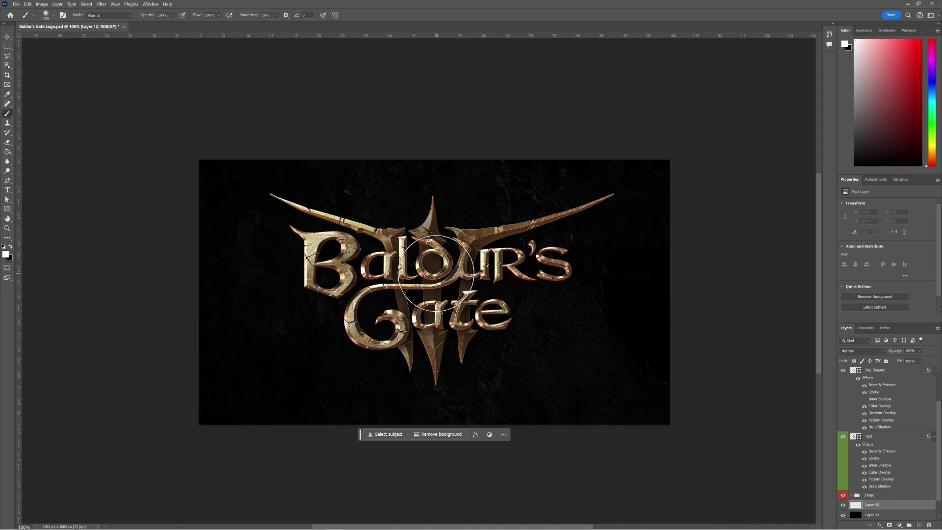
{"action": "left_click", "coordinate": [436, 273]}
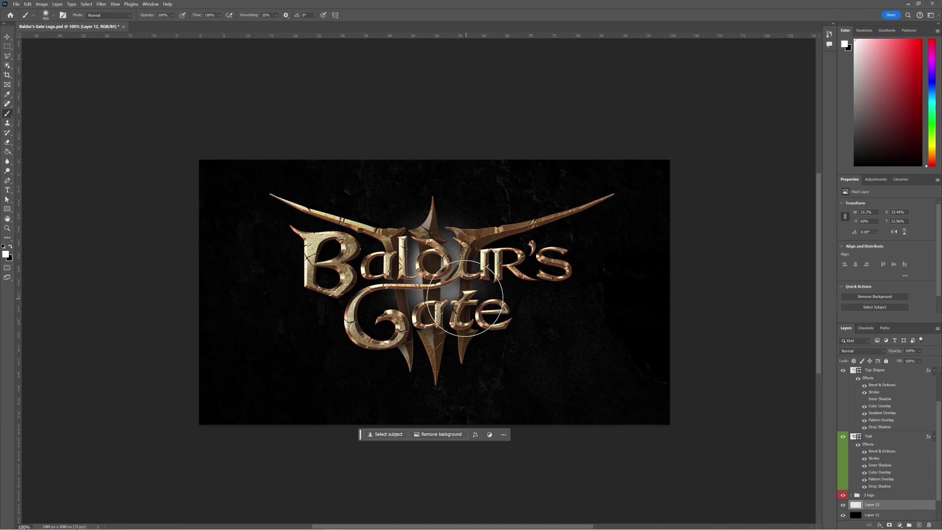
Stretch the white glow layer to about 142% width and 189% height and centre it behind the logo
{"action": "key", "text": "ctrl+t"}
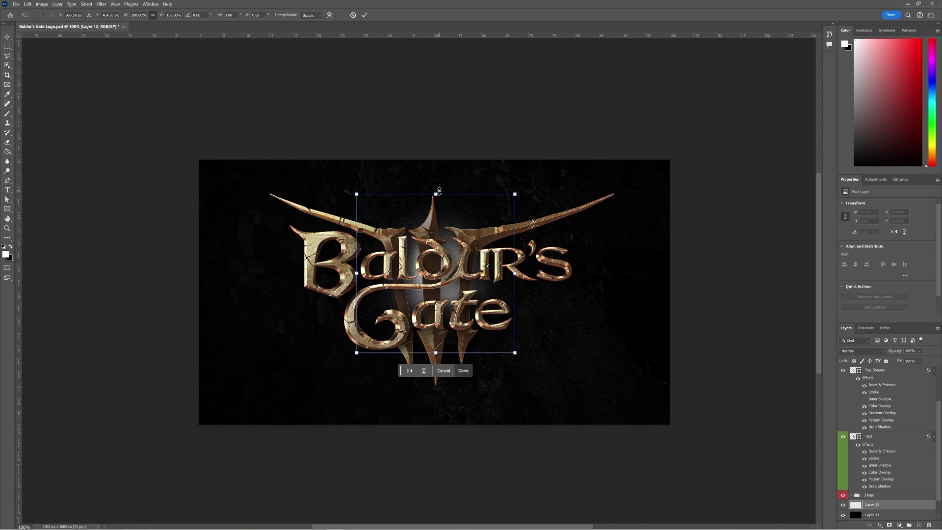
{"action": "left_click_drag", "start_coordinate": [437, 193], "coordinate": [435, 142]}
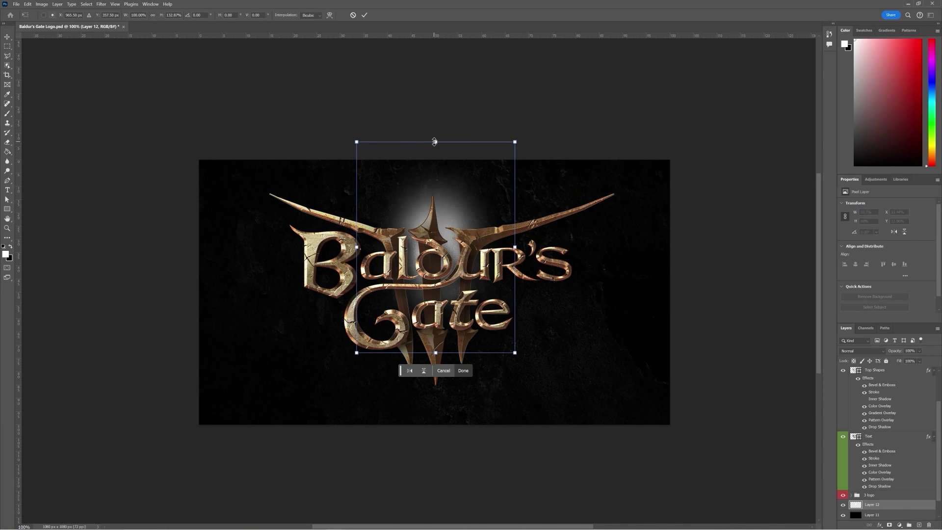
{"action": "left_click_drag", "start_coordinate": [435, 350], "coordinate": [437, 440]}
{"action": "left_click_drag", "start_coordinate": [515, 288], "coordinate": [549, 291]}
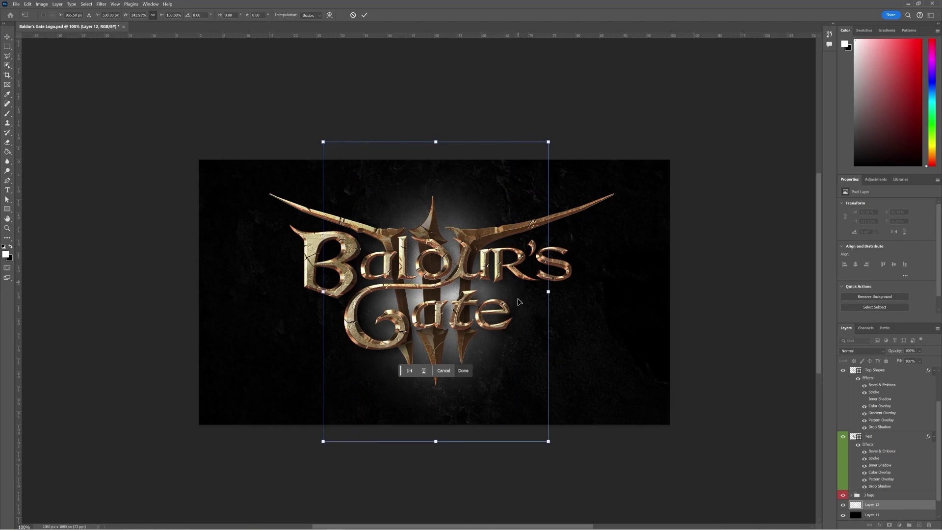
{"action": "left_click_drag", "start_coordinate": [488, 292], "coordinate": [483, 286]}
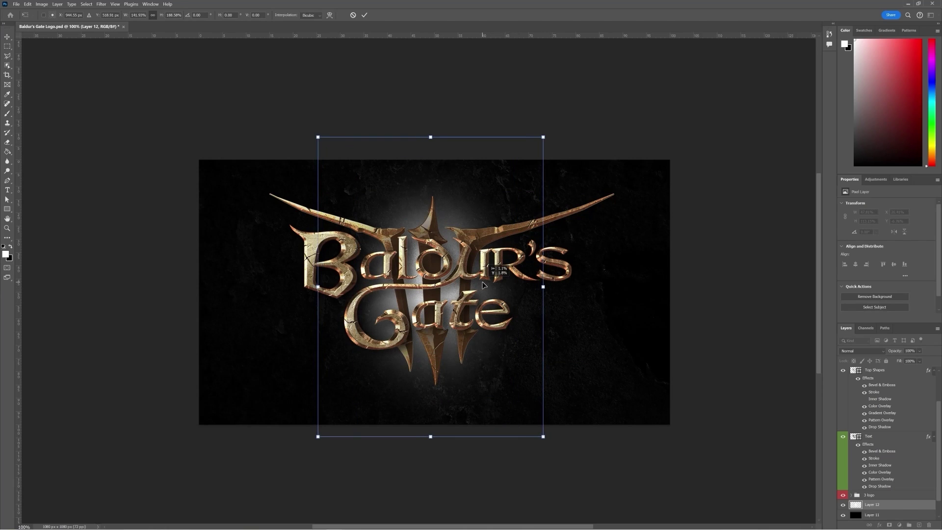
{"action": "left_click", "coordinate": [7, 38]}
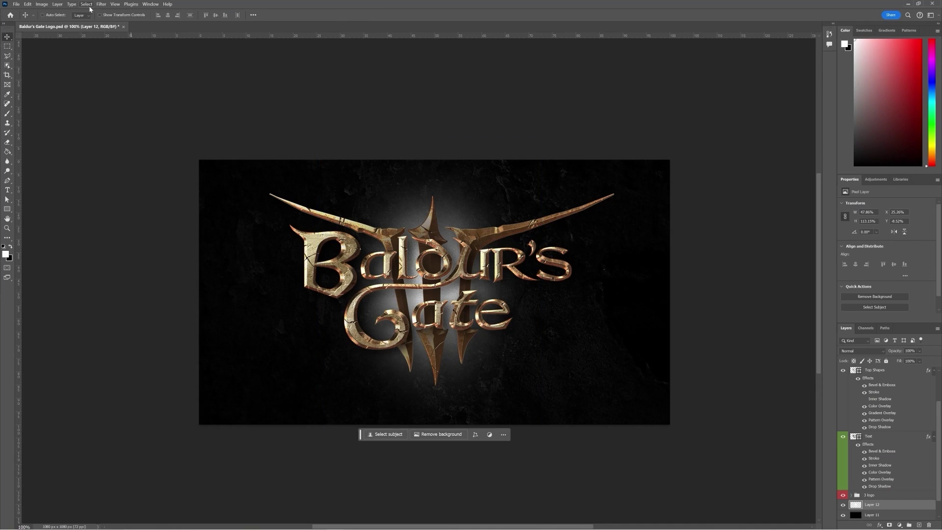
Apply the Difference Clouds render filter to the glow layer to break it up into smoke
{"action": "left_click", "coordinate": [101, 4]}
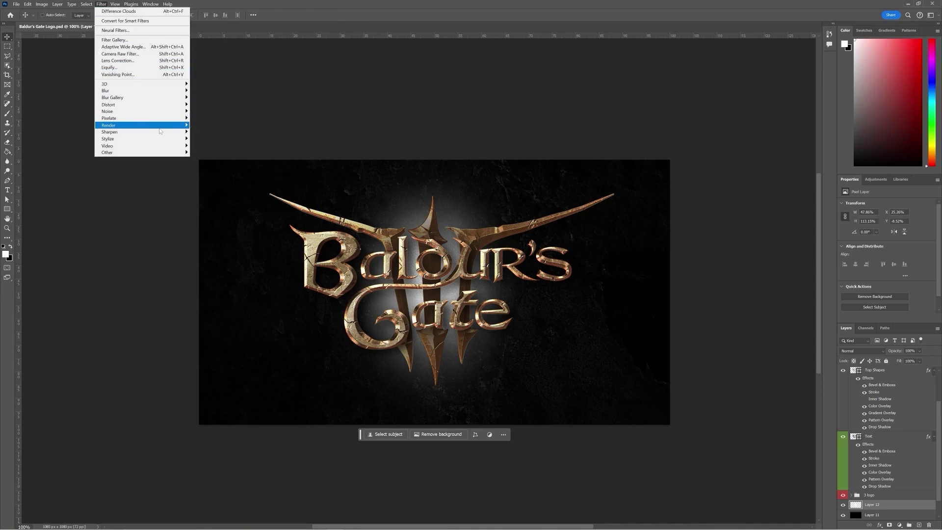
{"action": "mouse_move", "coordinate": [160, 130]}
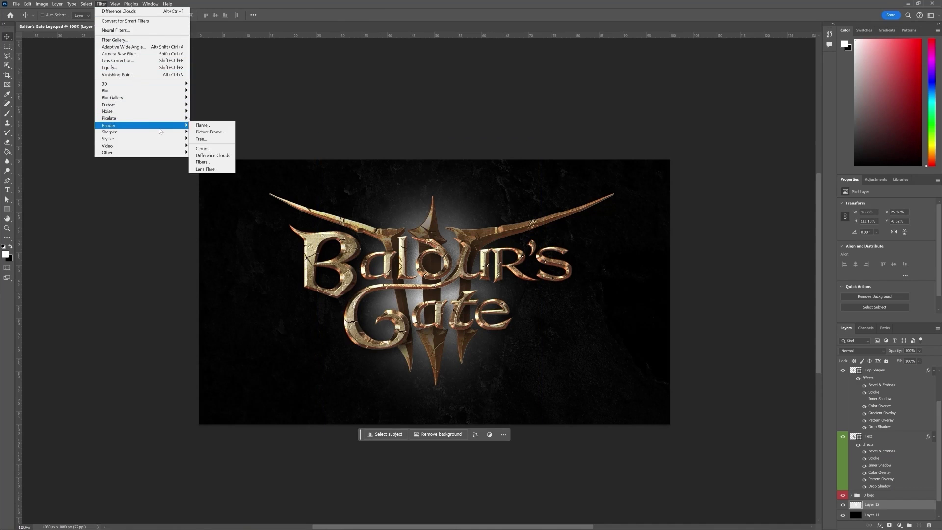
{"action": "left_click", "coordinate": [223, 156]}
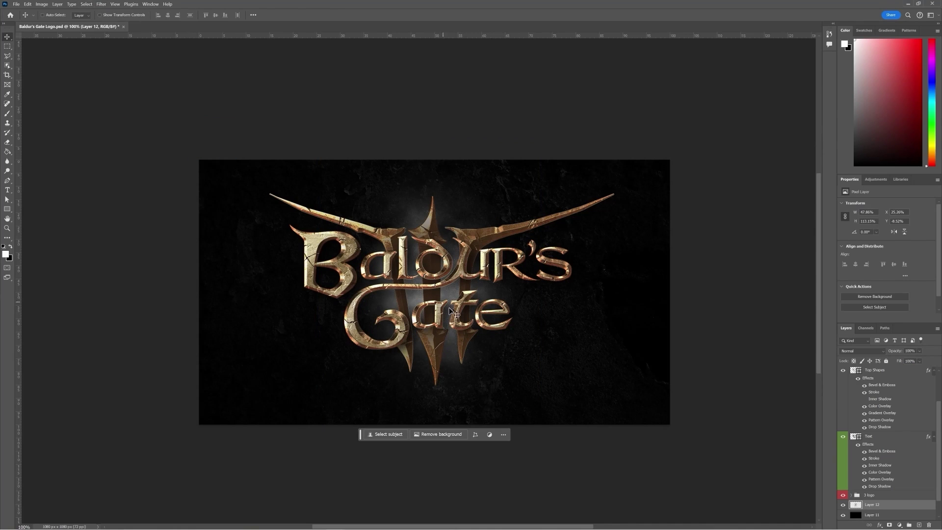
Move the smoky glow up behind the logo's upper spike and set its layer opacity to about 55%
{"action": "left_click_drag", "start_coordinate": [451, 312], "coordinate": [438, 272]}
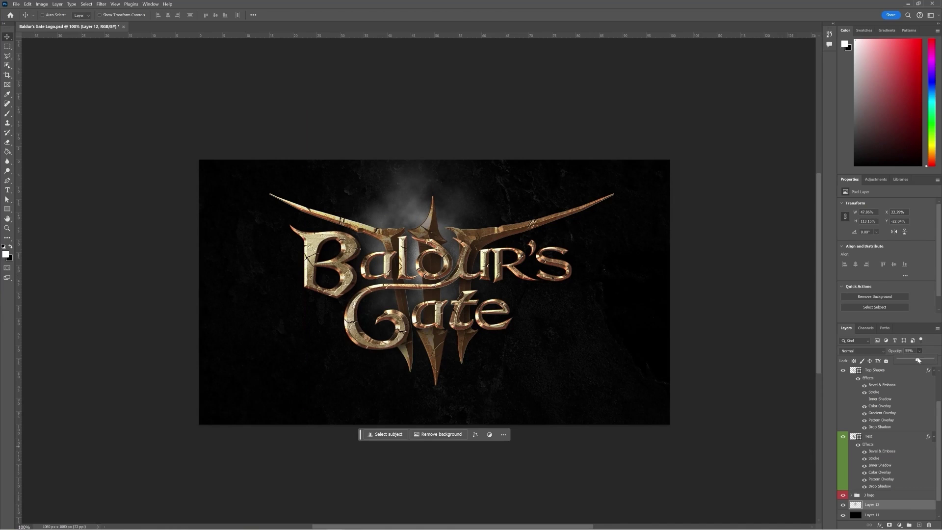
{"action": "left_click_drag", "start_coordinate": [918, 360], "coordinate": [917, 360]}
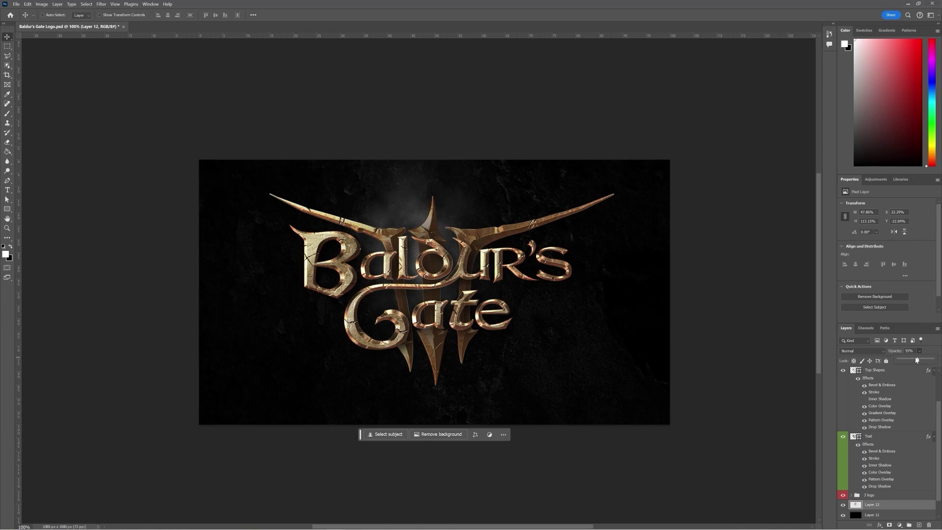
Duplicate the smoky glow layer under its default name and move the copy down below the word Gate
{"action": "right_click", "coordinate": [911, 509]}
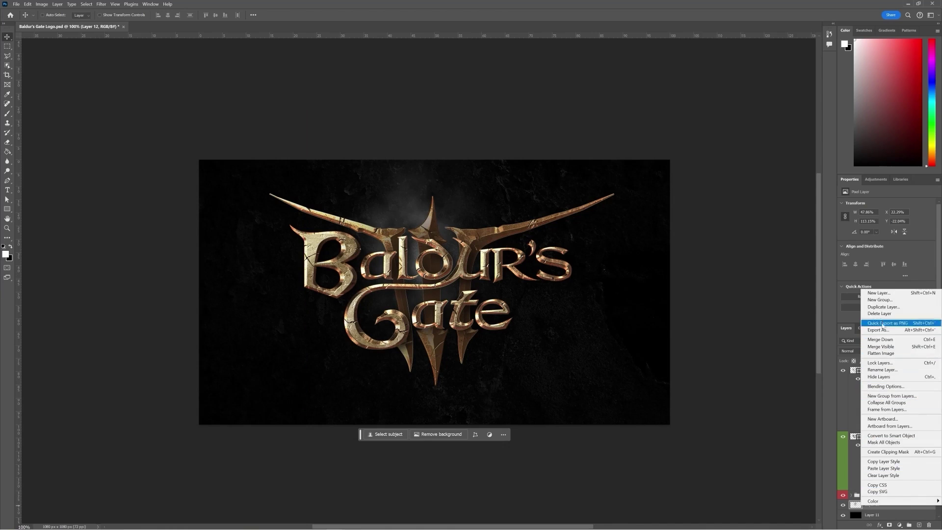
{"action": "left_click", "coordinate": [883, 310]}
{"action": "left_click", "coordinate": [531, 154]}
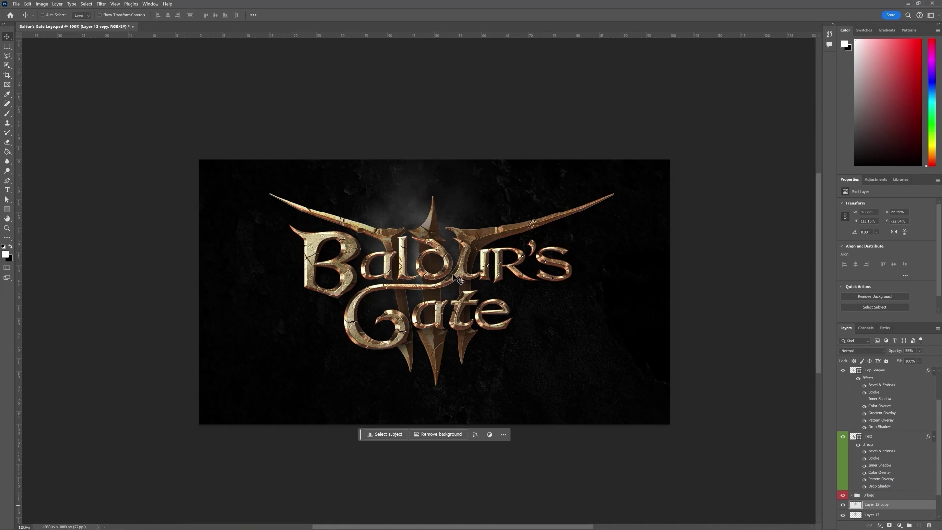
{"action": "left_click_drag", "start_coordinate": [453, 273], "coordinate": [527, 378]}
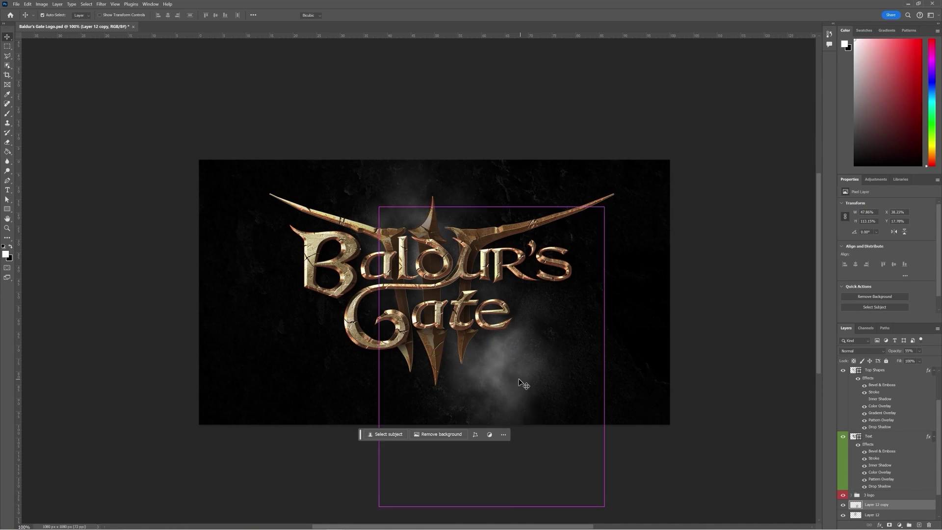
Rotate the copied smoke about -95°, enlarge it to about 135%, and position it behind the logo's lower spikes
{"action": "key", "text": "ctrl+t"}
{"action": "left_click_drag", "start_coordinate": [627, 200], "coordinate": [384, 269]}
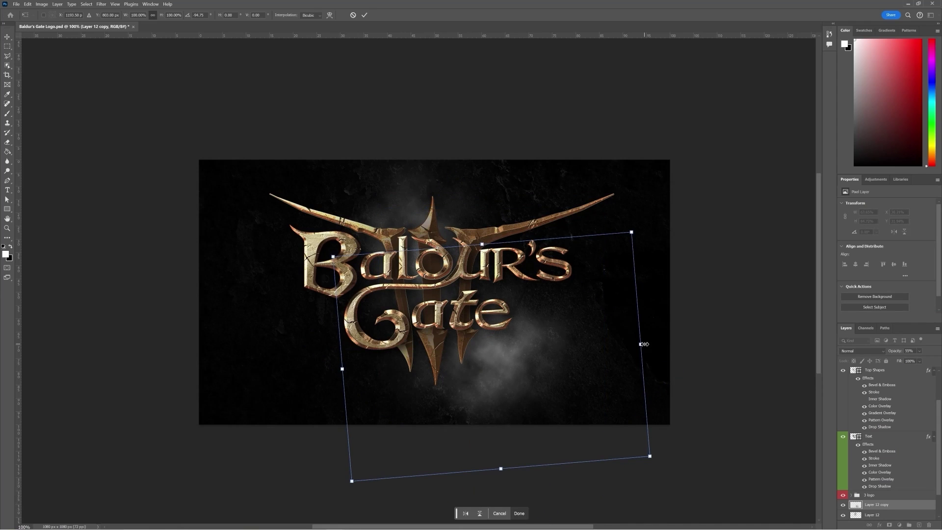
{"action": "left_click_drag", "start_coordinate": [643, 344], "coordinate": [751, 344]}
{"action": "left_click_drag", "start_coordinate": [554, 361], "coordinate": [451, 383]}
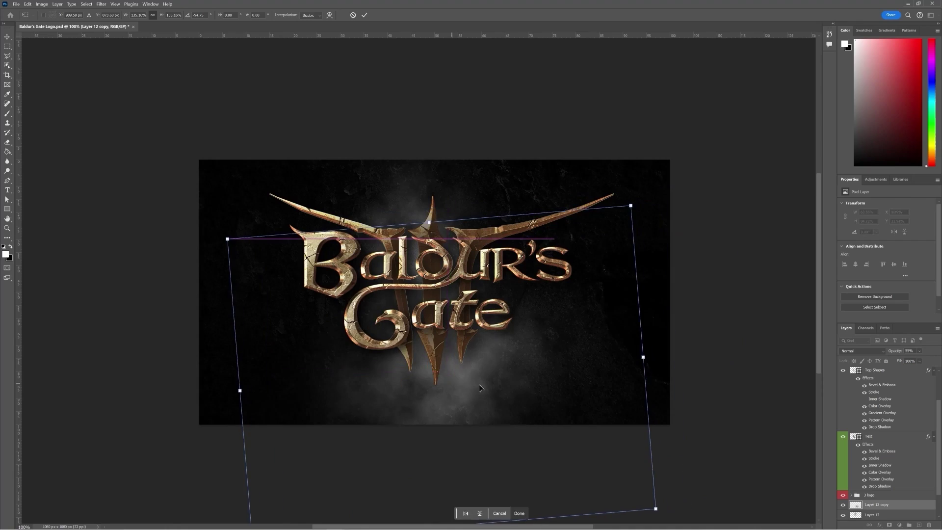